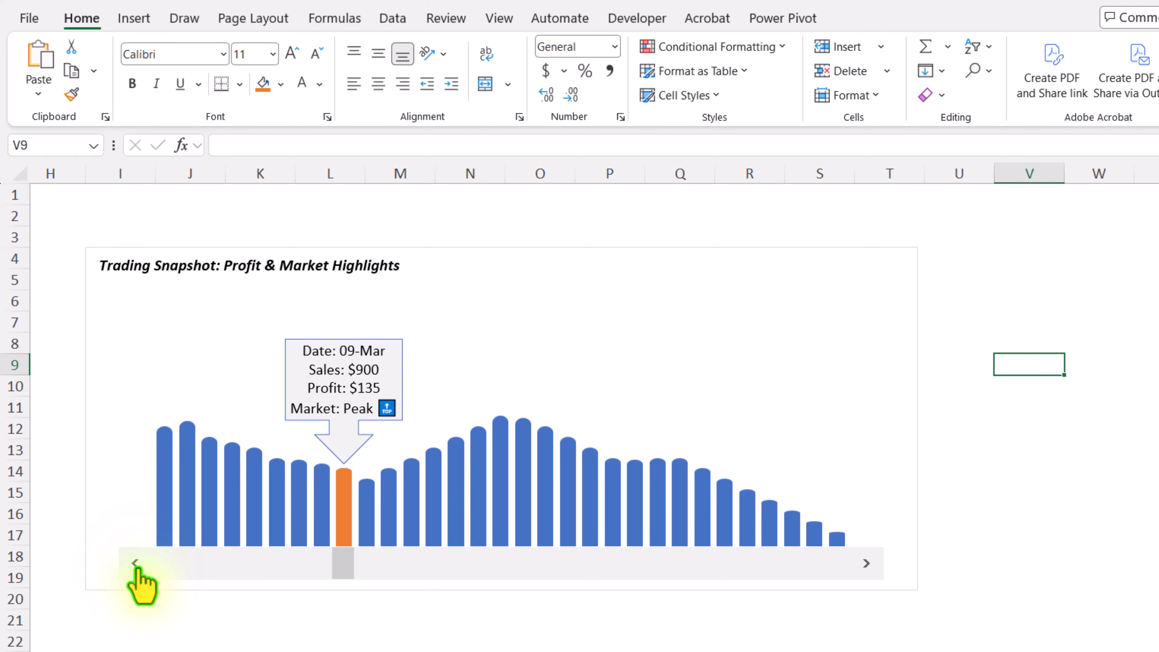
Preview the finished trading chart by moving its scroll bar back two dates to 07-Mar
click(135, 566)
click(136, 566)
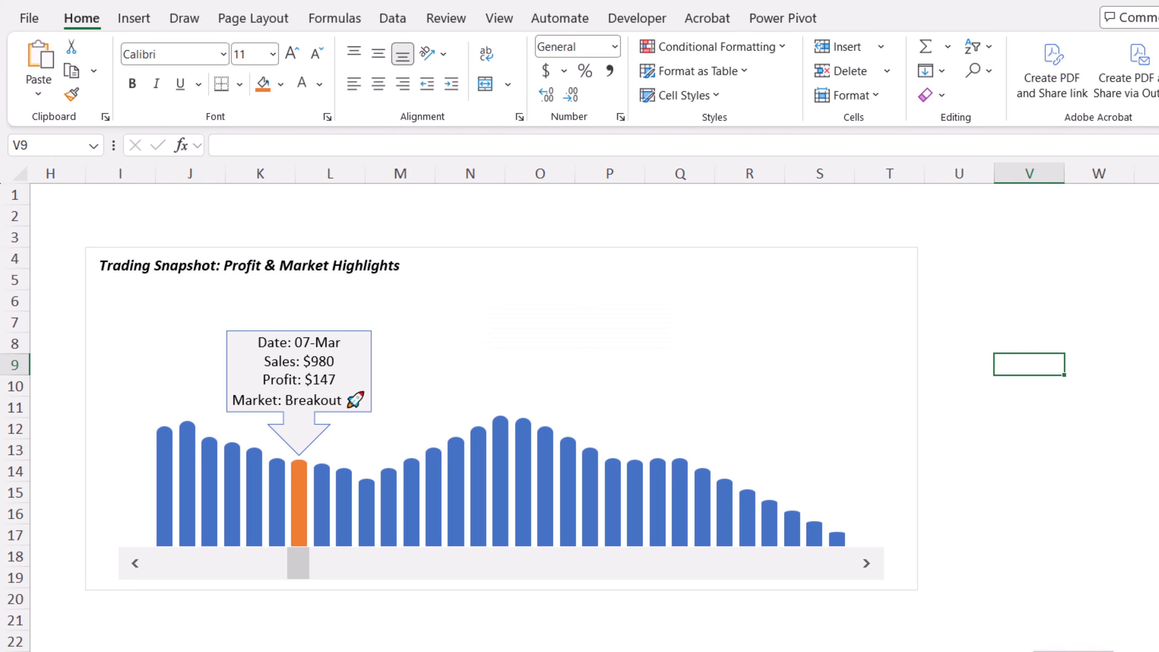
drag(1074, 651, 1040, 651)
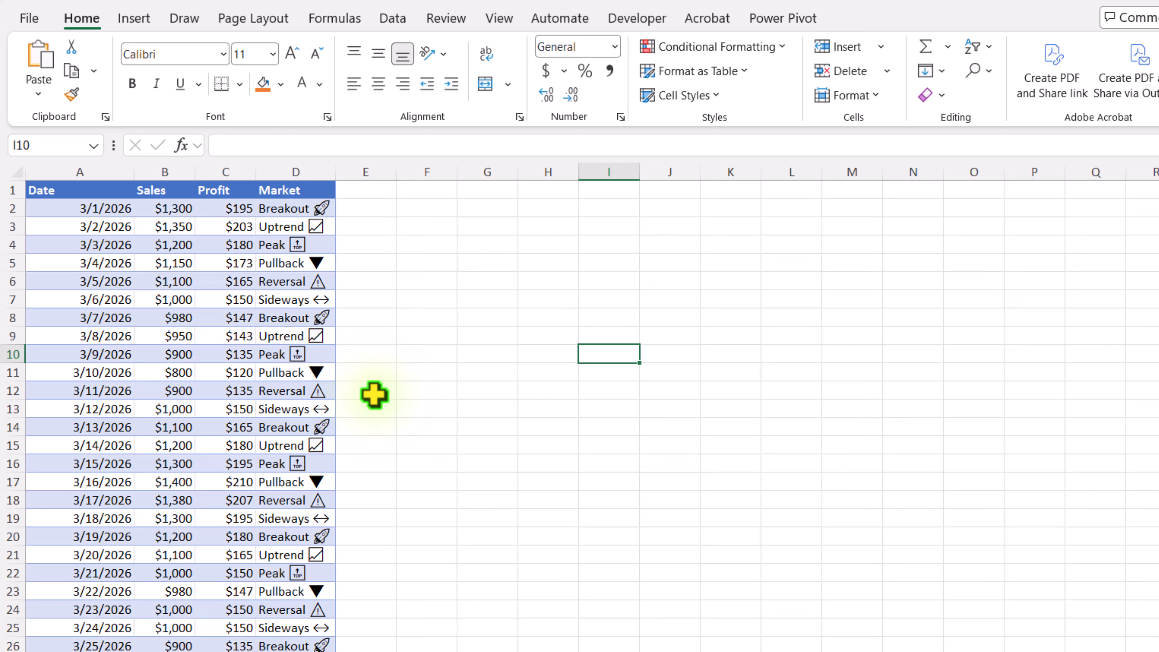
Add the header "S.No" in cell E1, next to the Market column
click(383, 193)
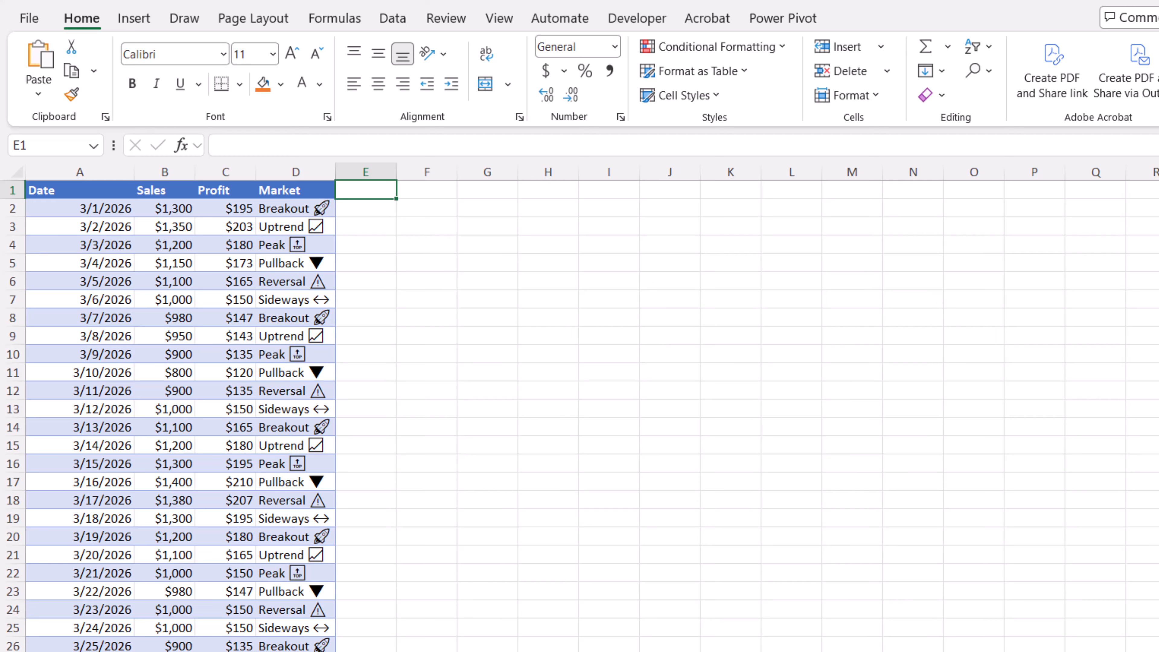
text(S.N)
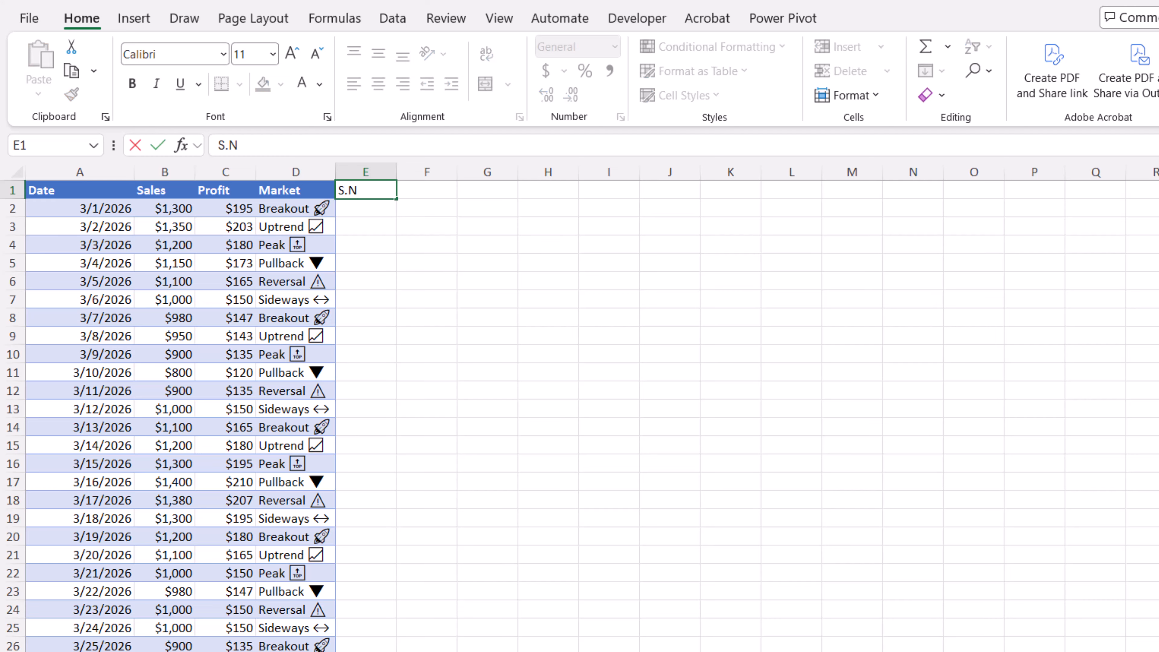
text(o)
key(Return)
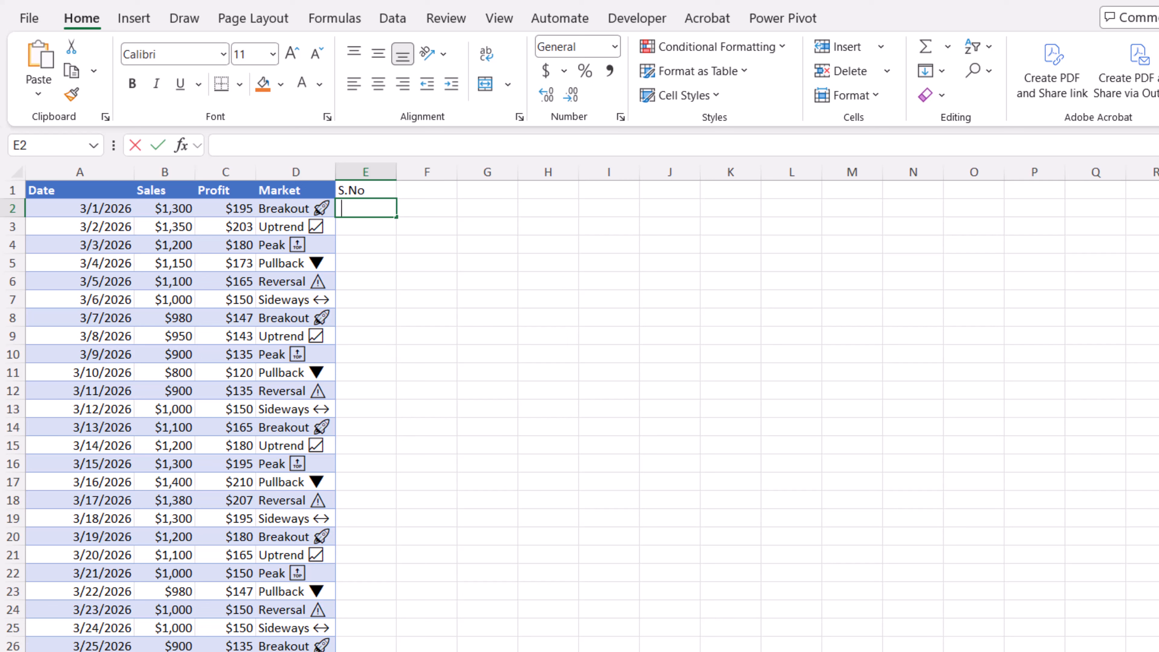
Enter 1, 2 and 3 in E2:E4 and fill the number series down to the last data row
text(1)
key(Return)
text(2)
key(Return)
text(3)
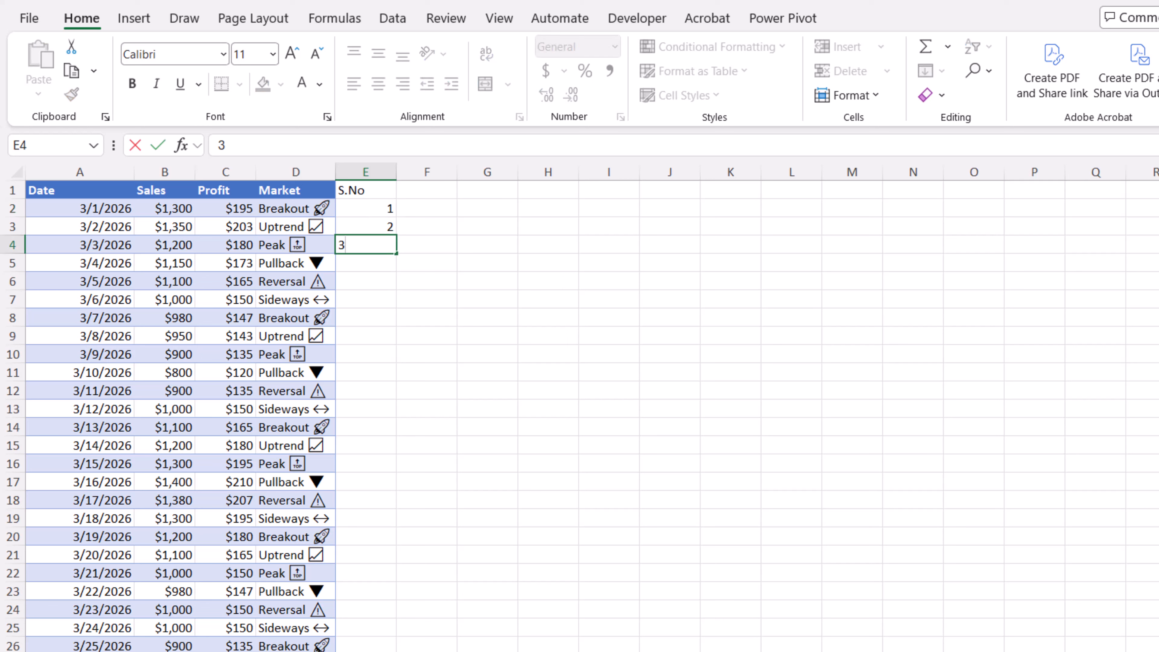
click(844, 463)
drag(365, 206, 369, 247)
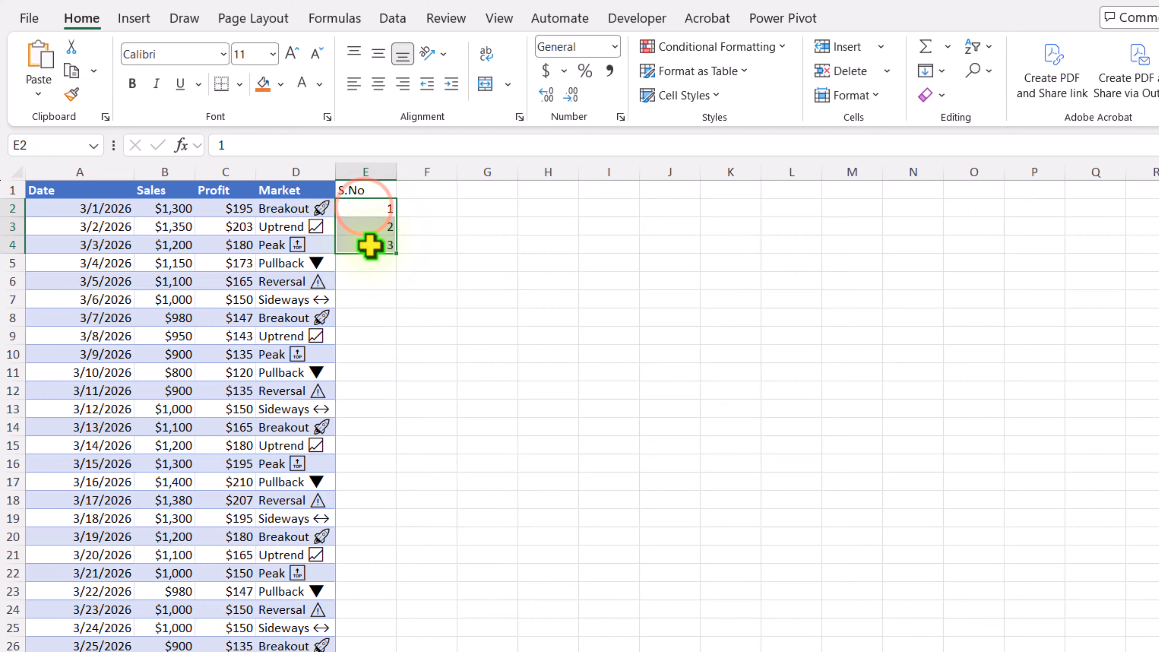
double_click(396, 253)
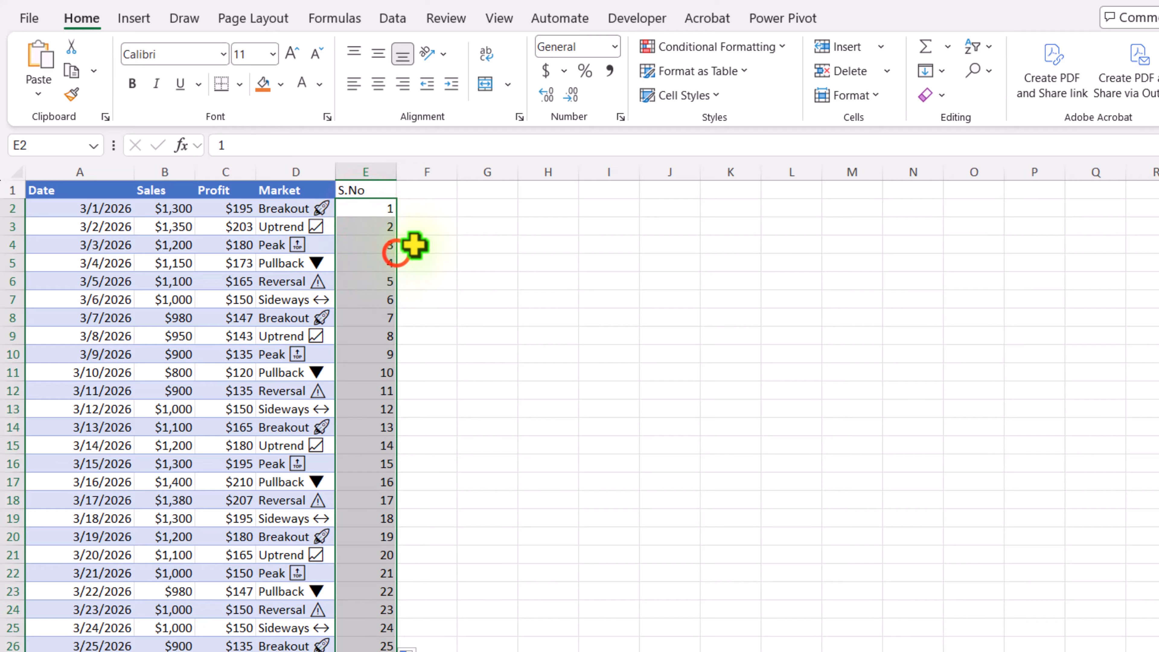
Add the headers "Sales 2" in cell F1 and "Data Label" in cell G1
click(428, 194)
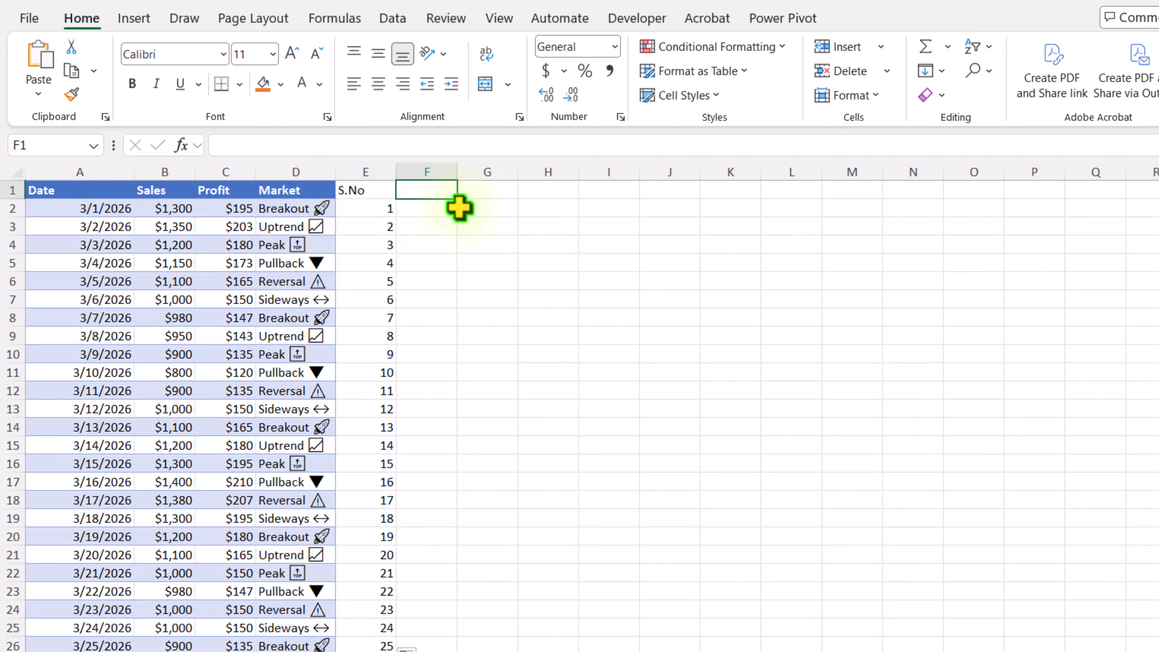
text(Sales 2)
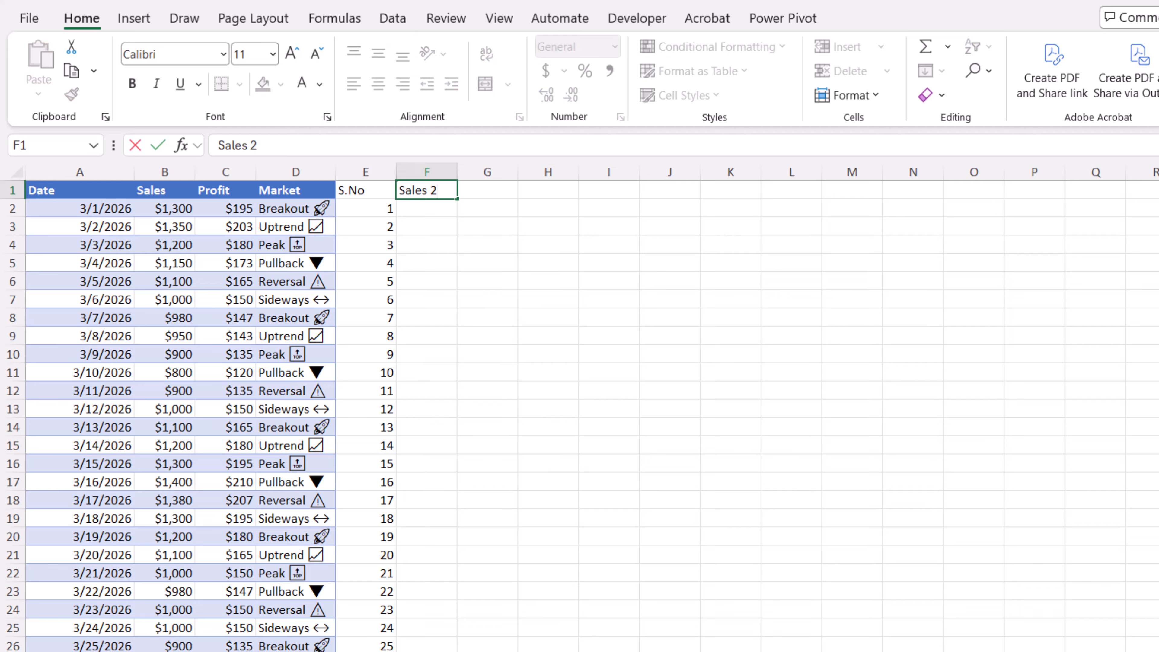
key(Return)
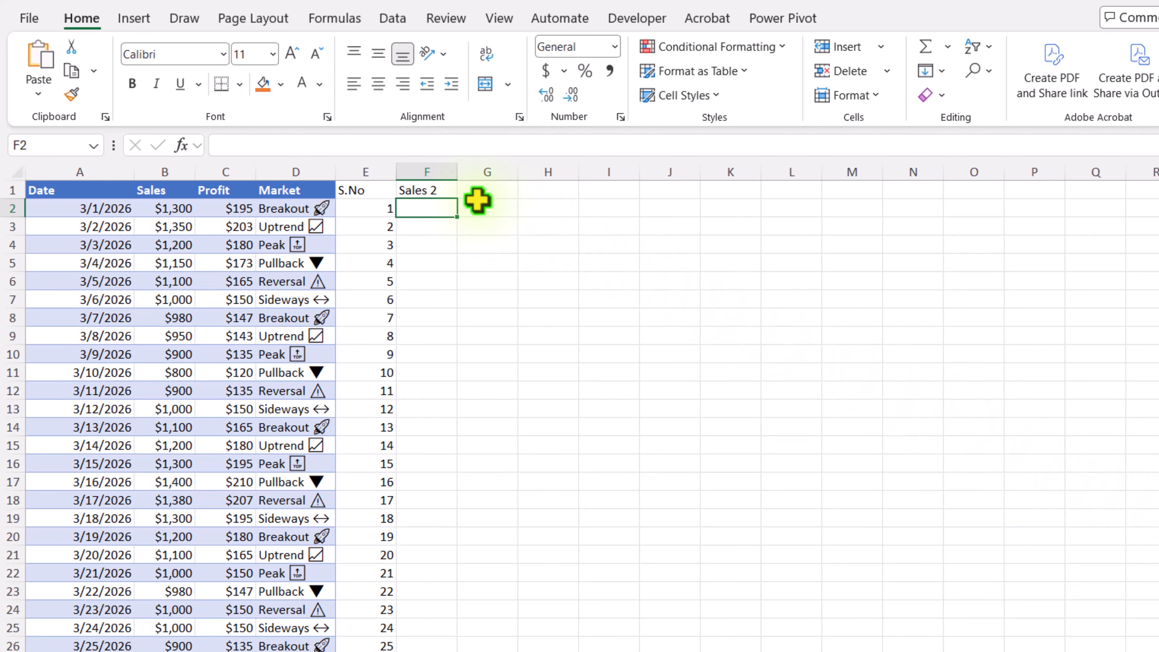
click(491, 187)
text(Data)
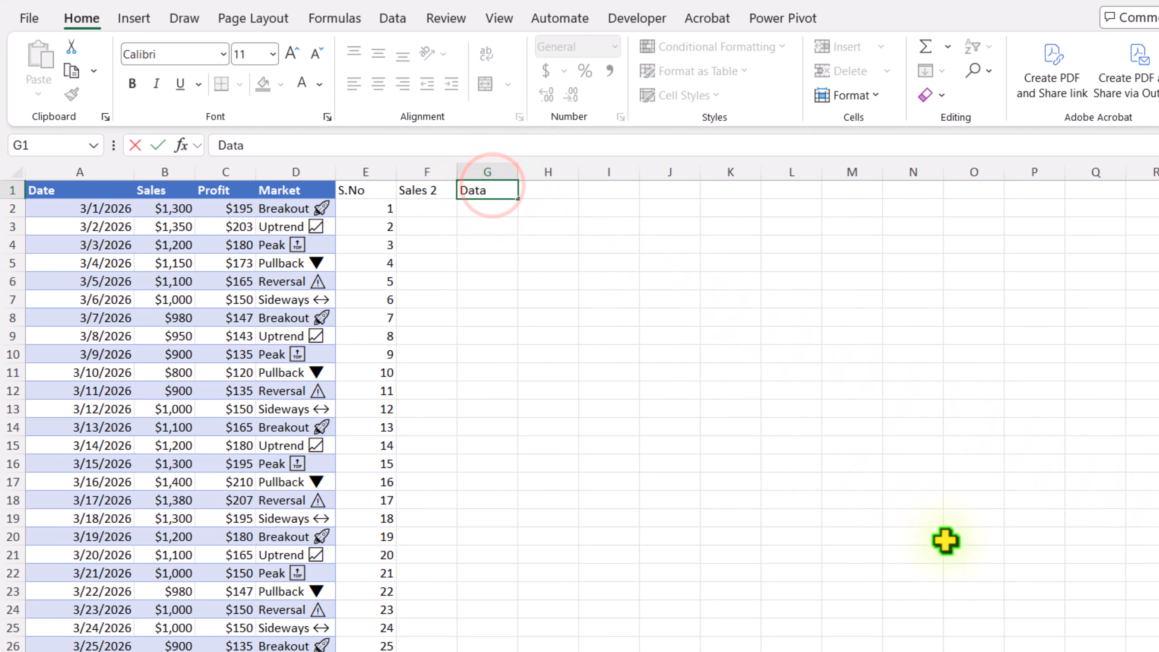
text( Label)
key(Return)
Resize the data table to the range $A$1:$G$32 so it includes the new columns
click(272, 276)
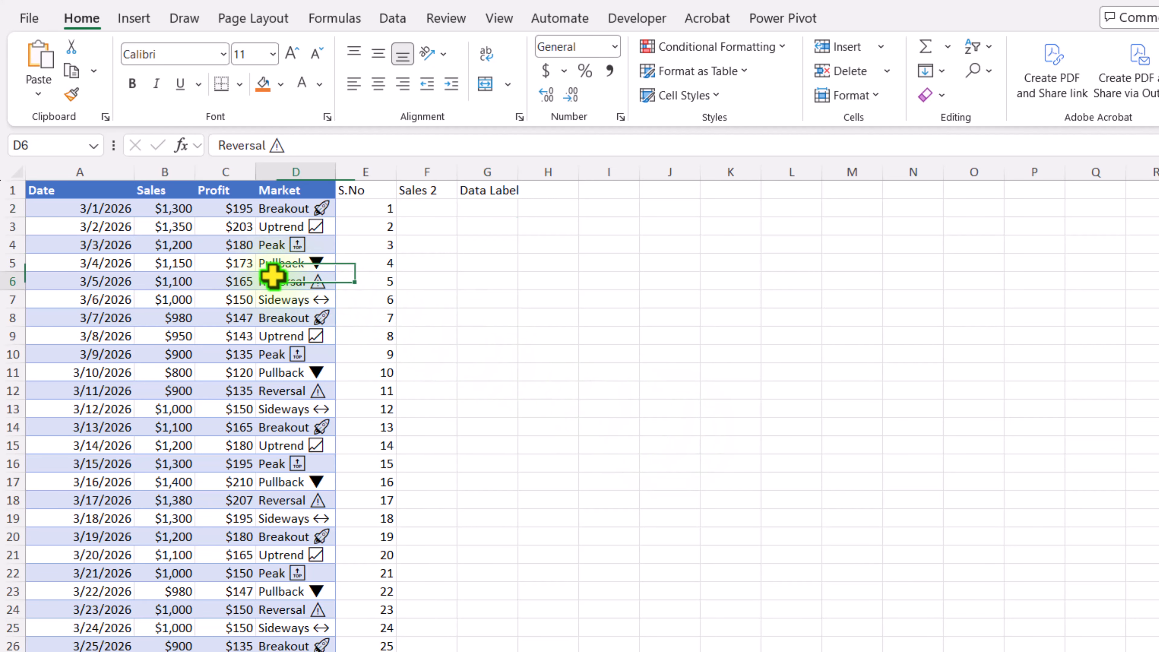
click(861, 20)
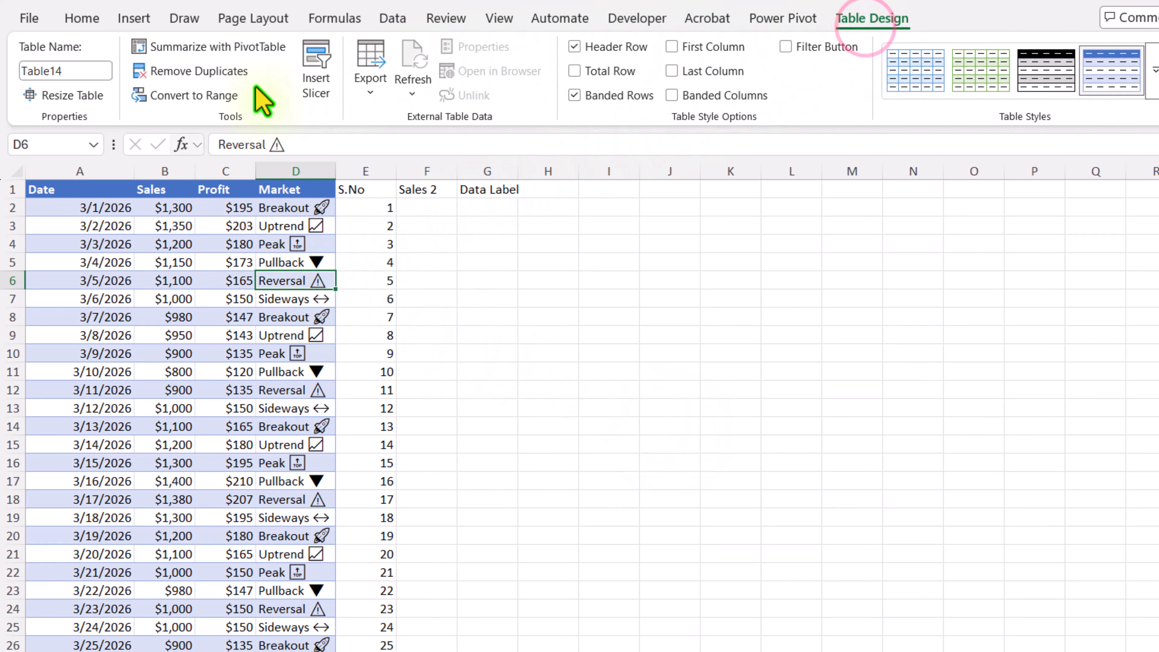
click(93, 98)
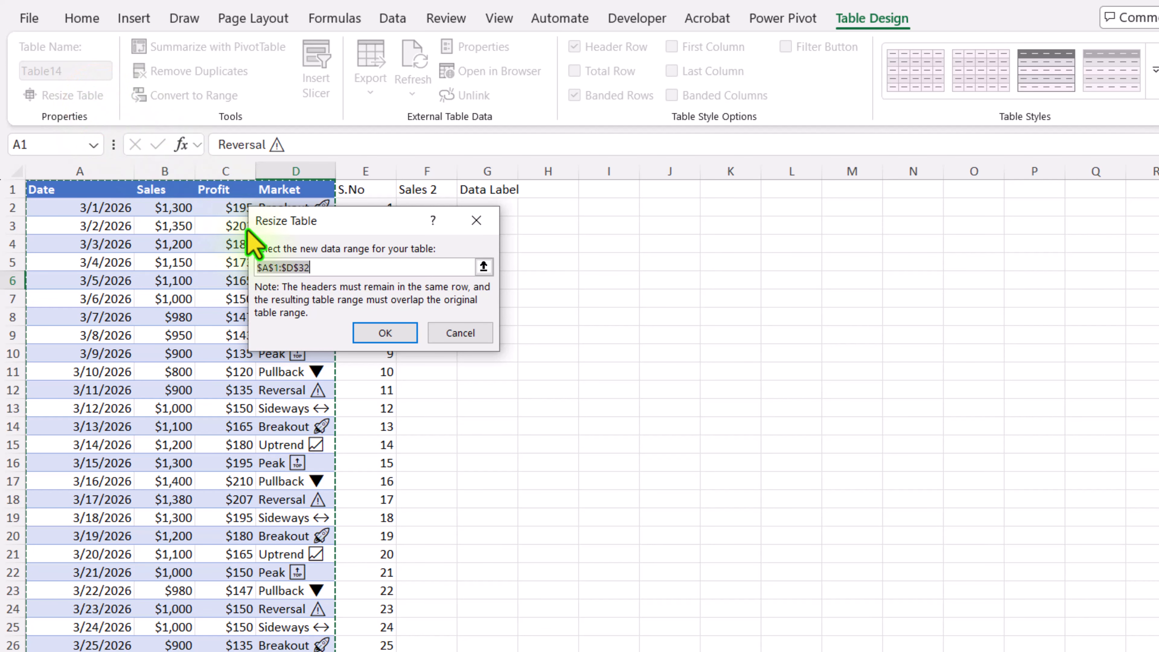
click(293, 267)
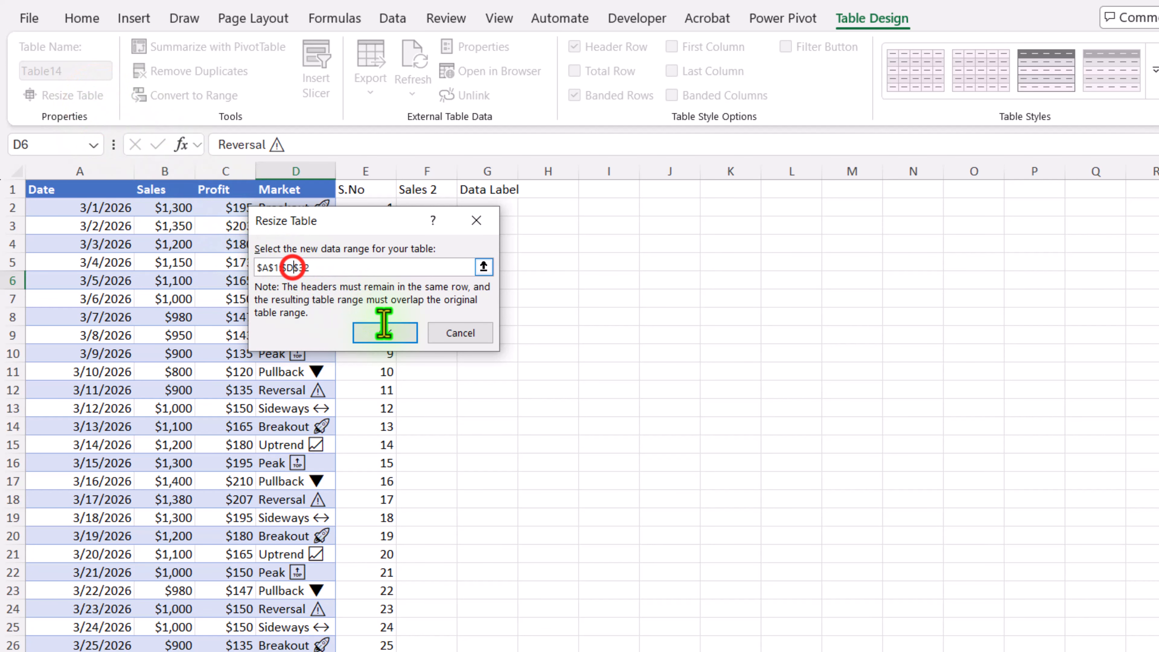
click(401, 332)
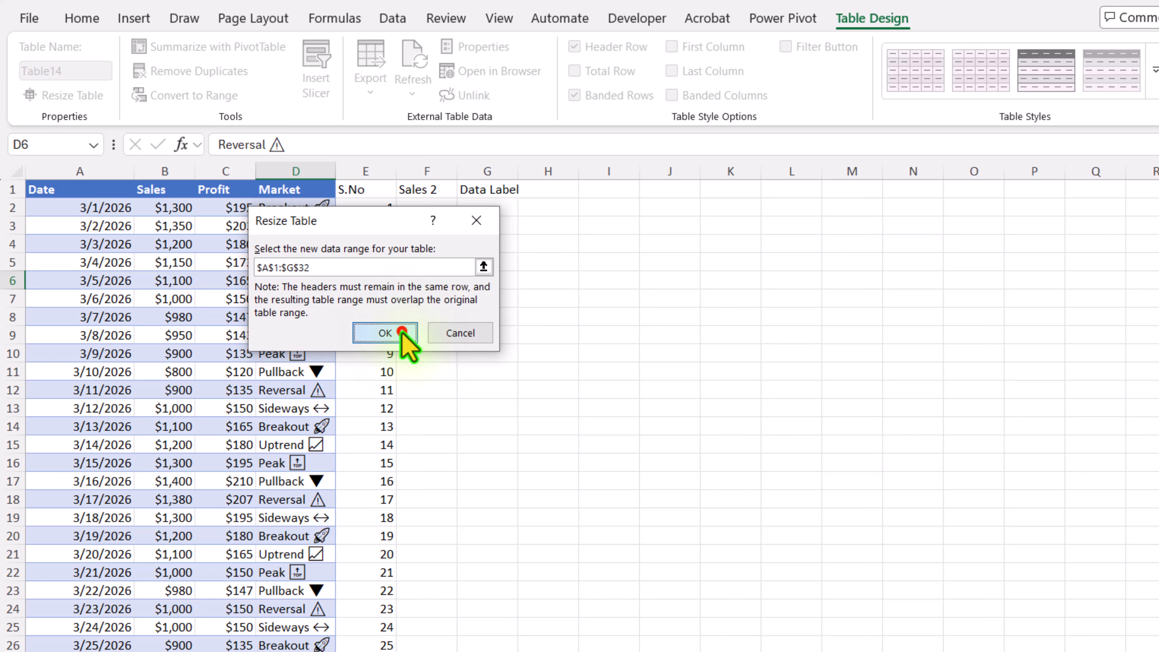
Insert a horizontal scroll bar form control on the empty cells from about K7 to P9
click(637, 18)
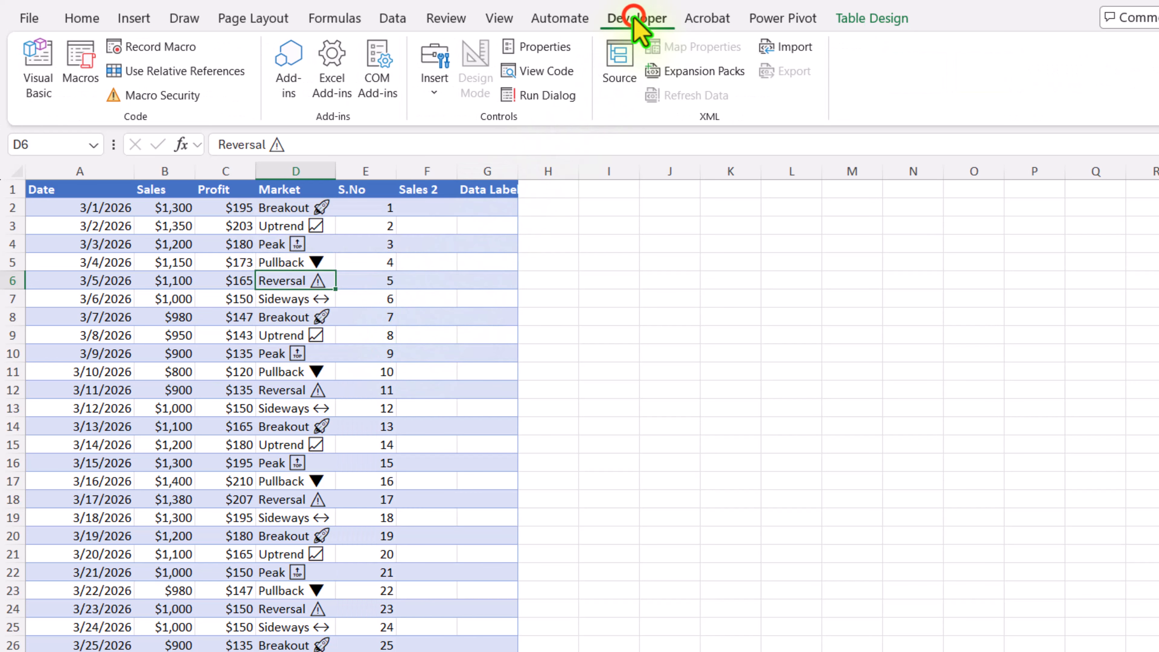
click(434, 91)
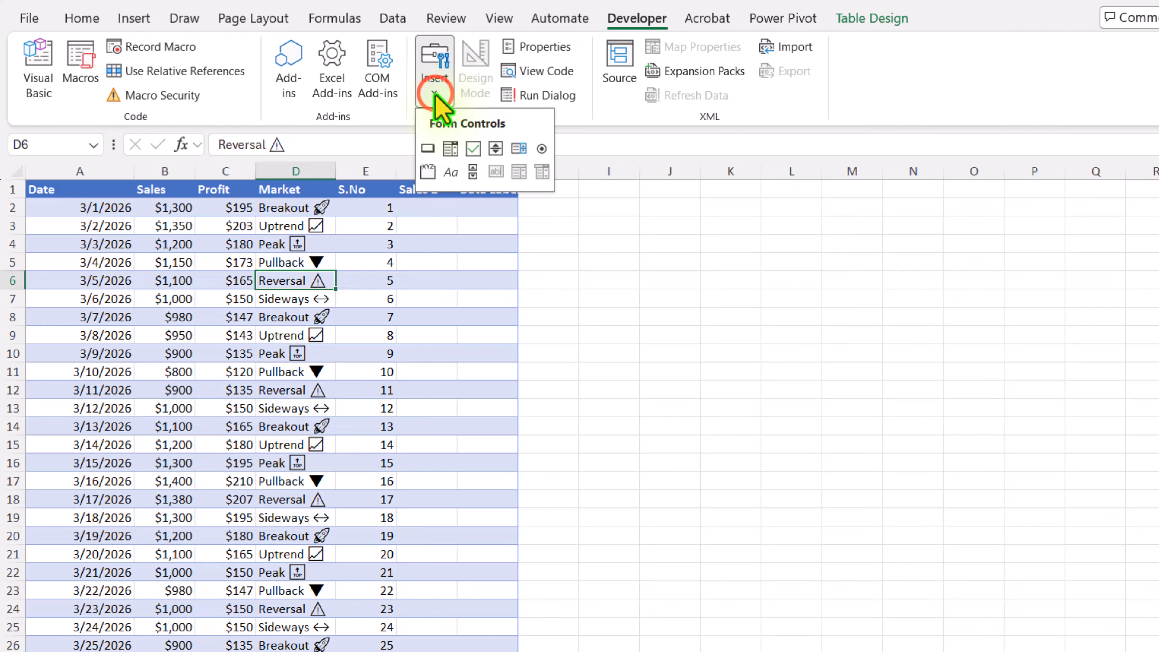
click(473, 171)
drag(724, 296, 1067, 337)
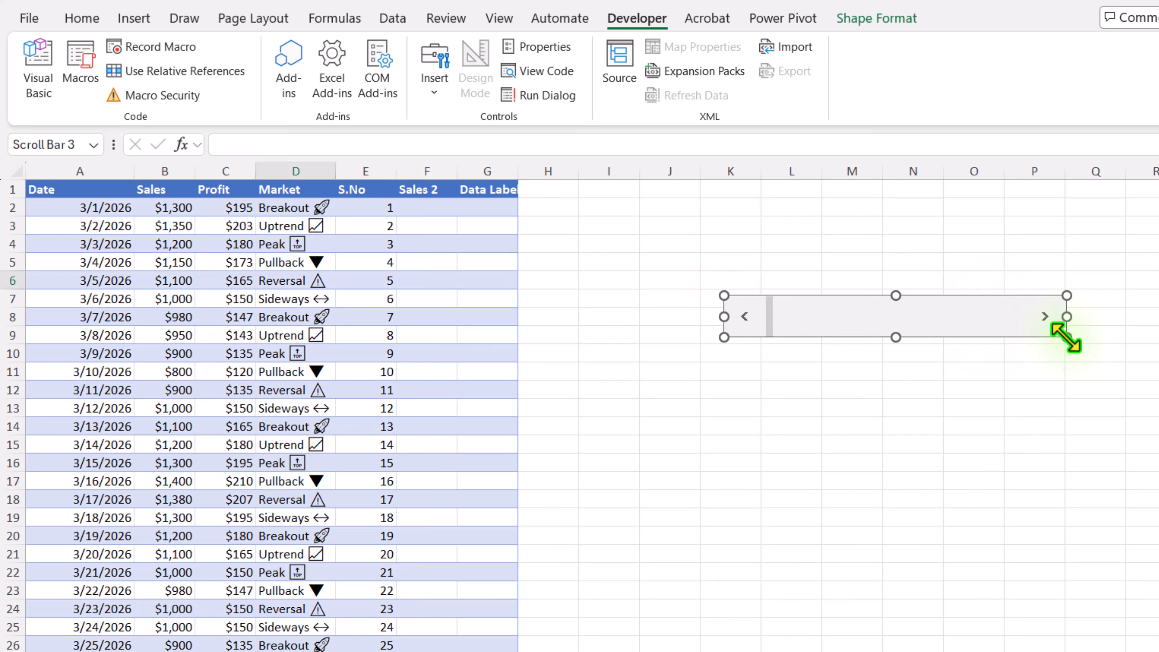
In the scroll bar's control settings, set the minimum value to 1, maximum value to 31 and page change to 1
right_click(1012, 329)
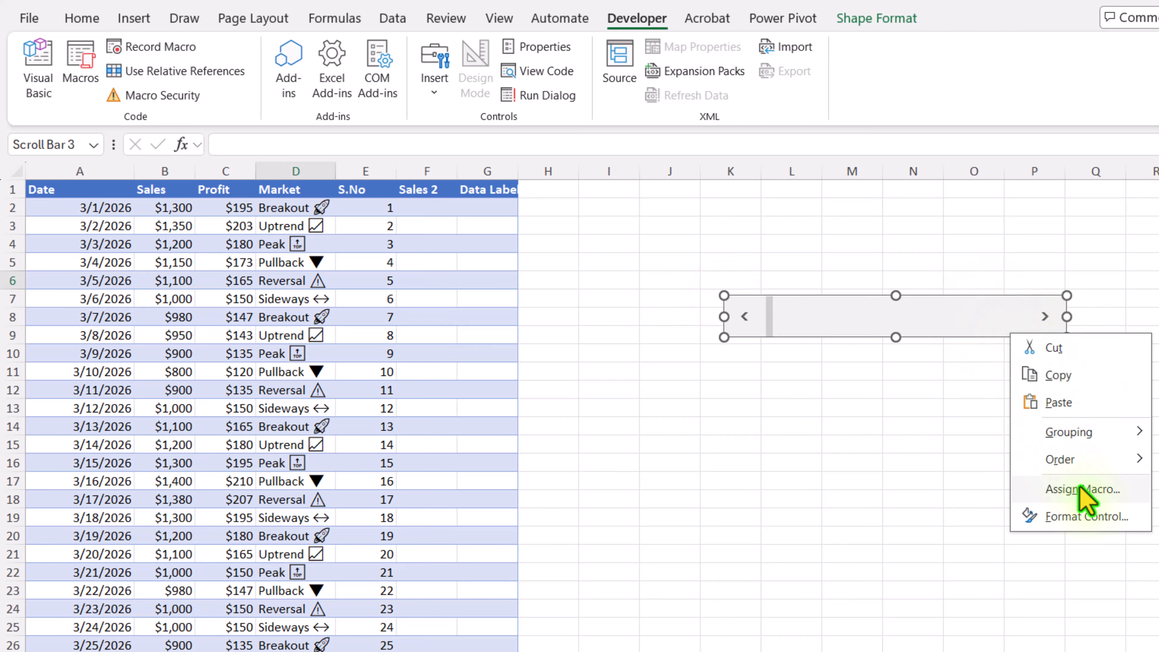
click(1098, 523)
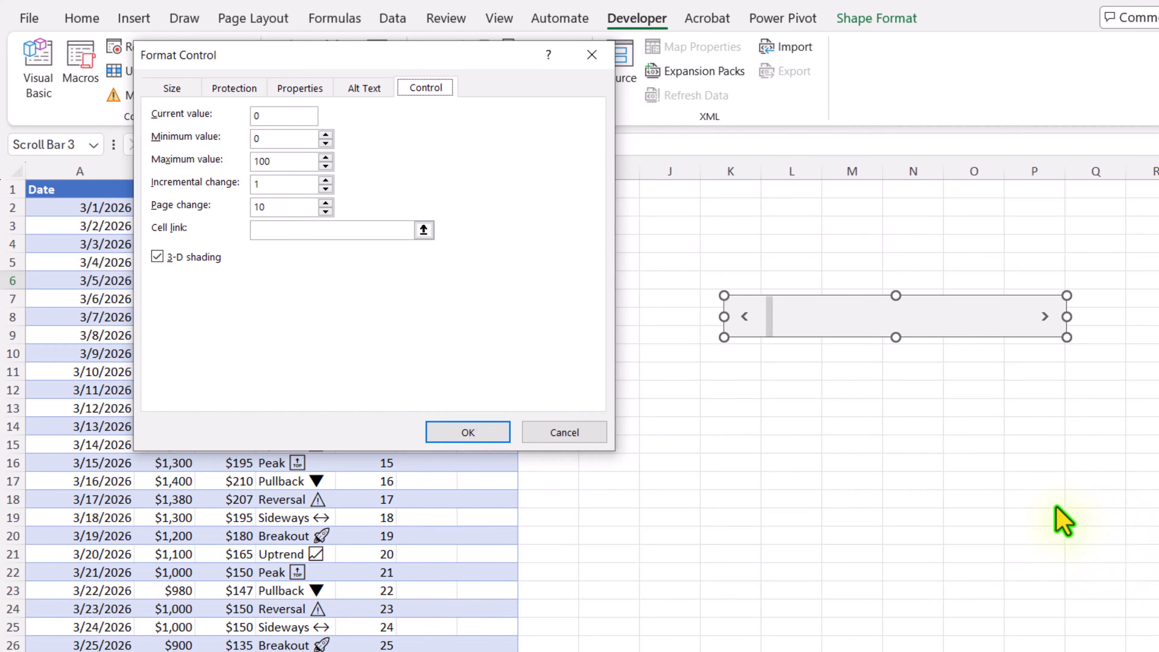
double_click(294, 137)
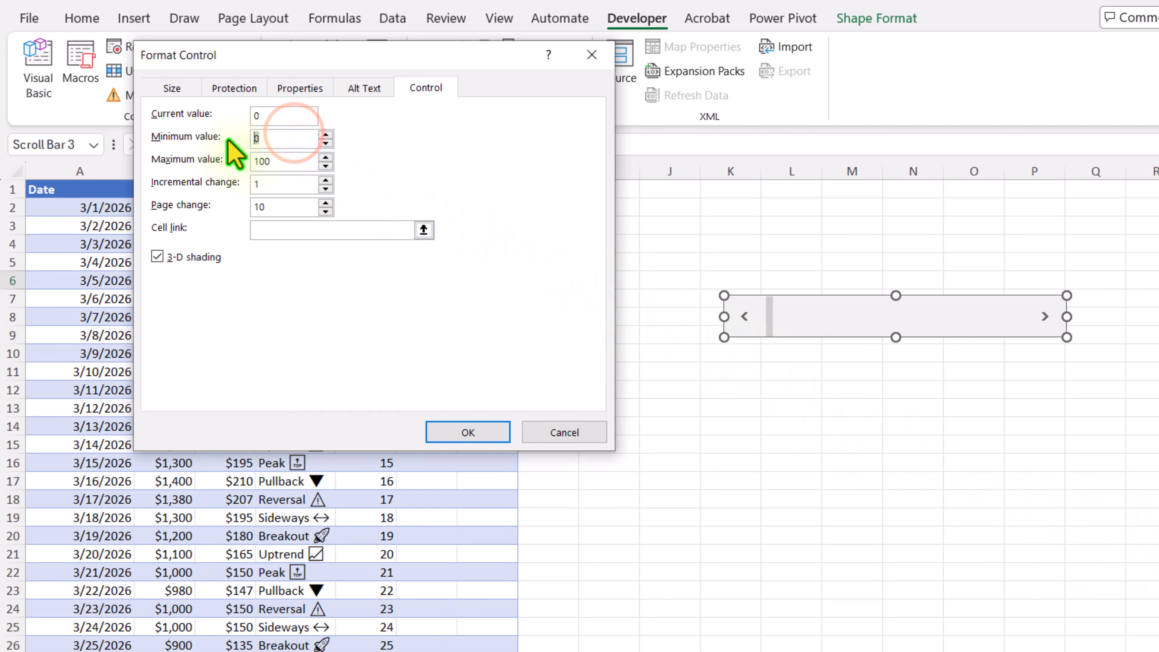
text(1)
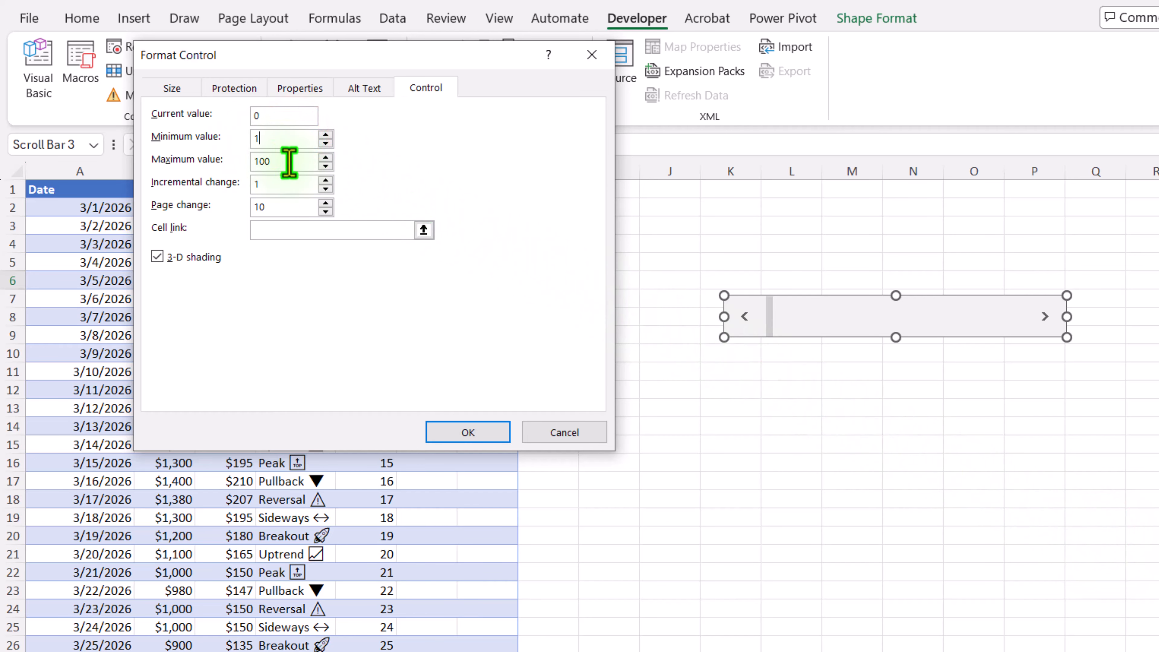
double_click(289, 161)
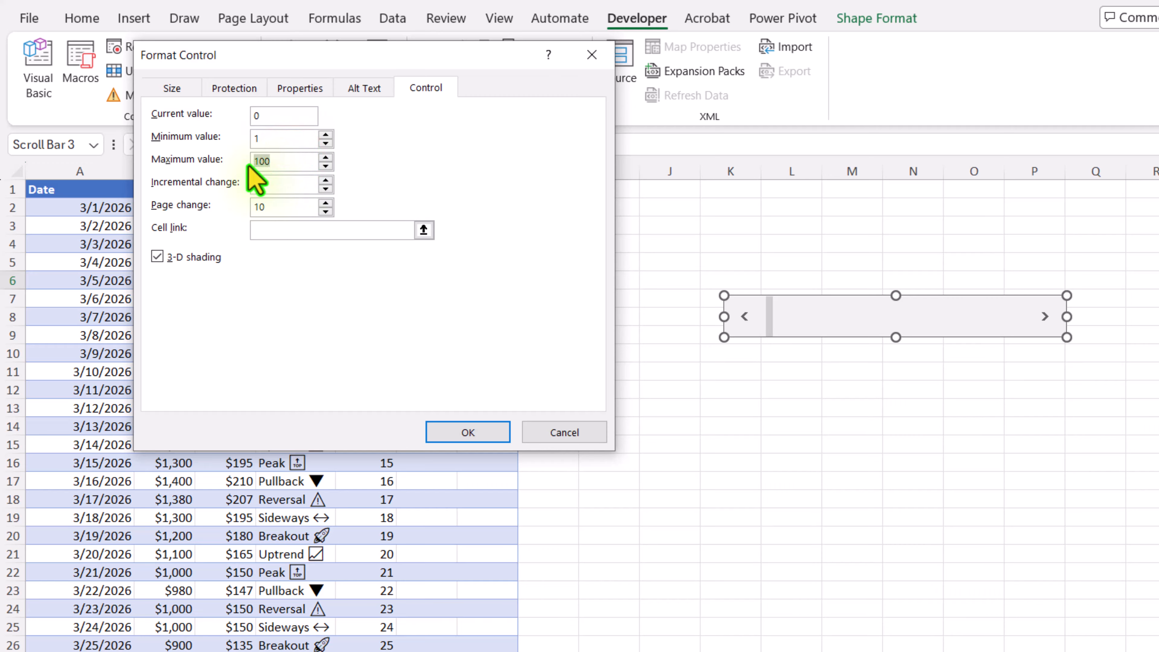
text(3)
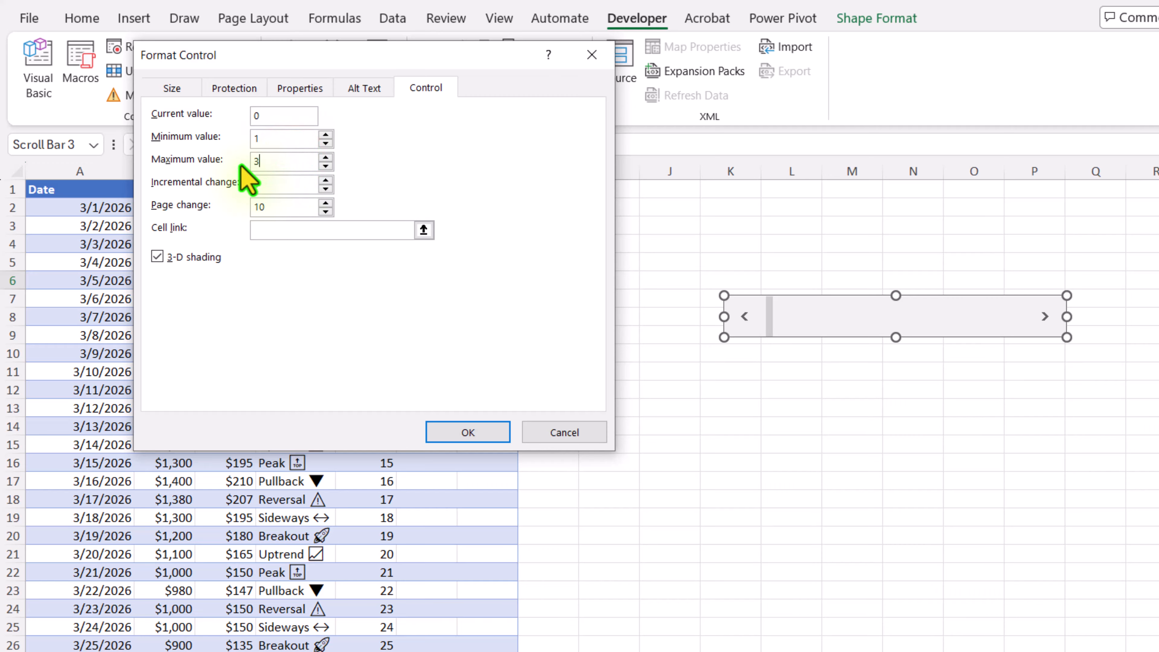
text(1)
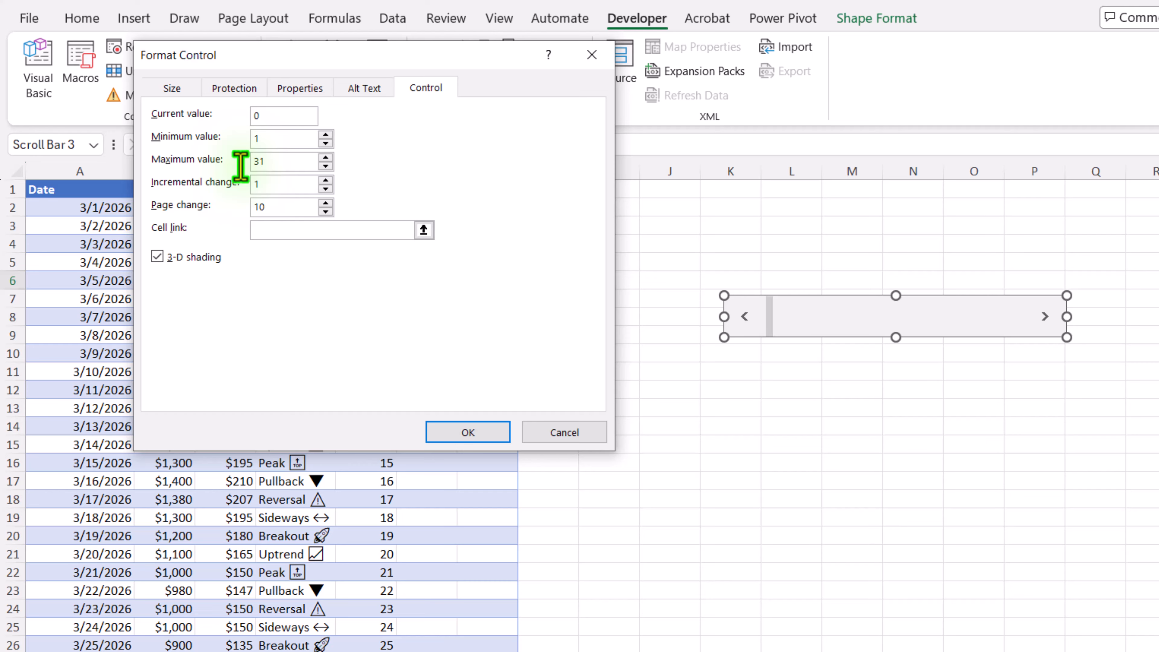
double_click(280, 206)
text(1)
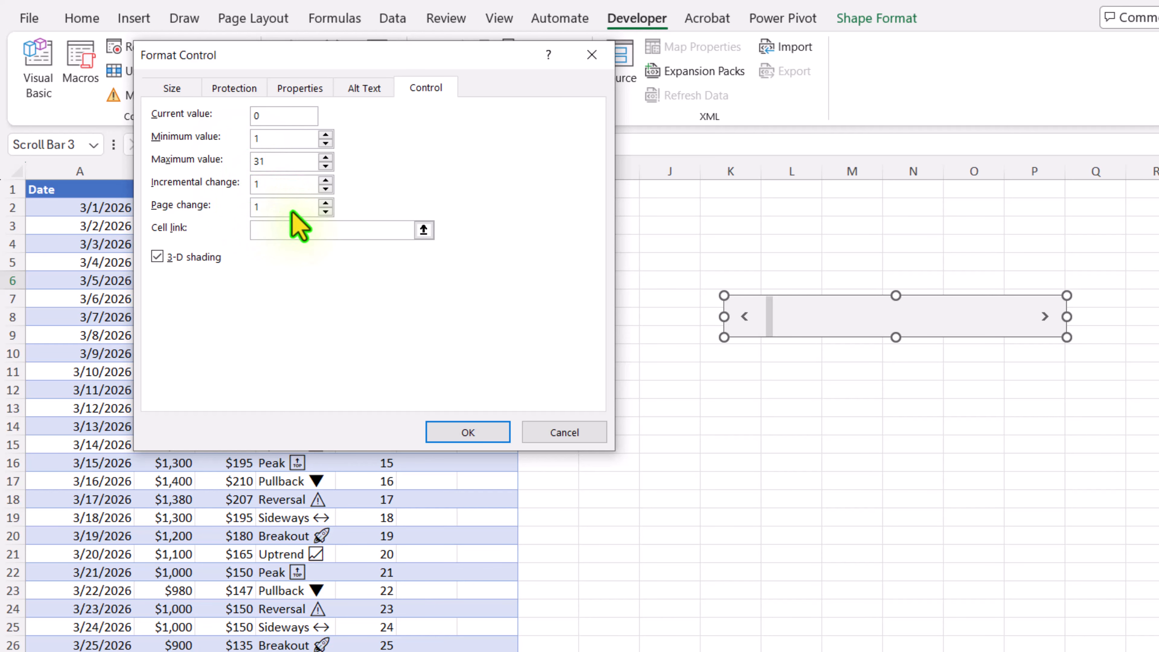
Link the scroll bar to cell $K$1 and apply the control settings
click(423, 230)
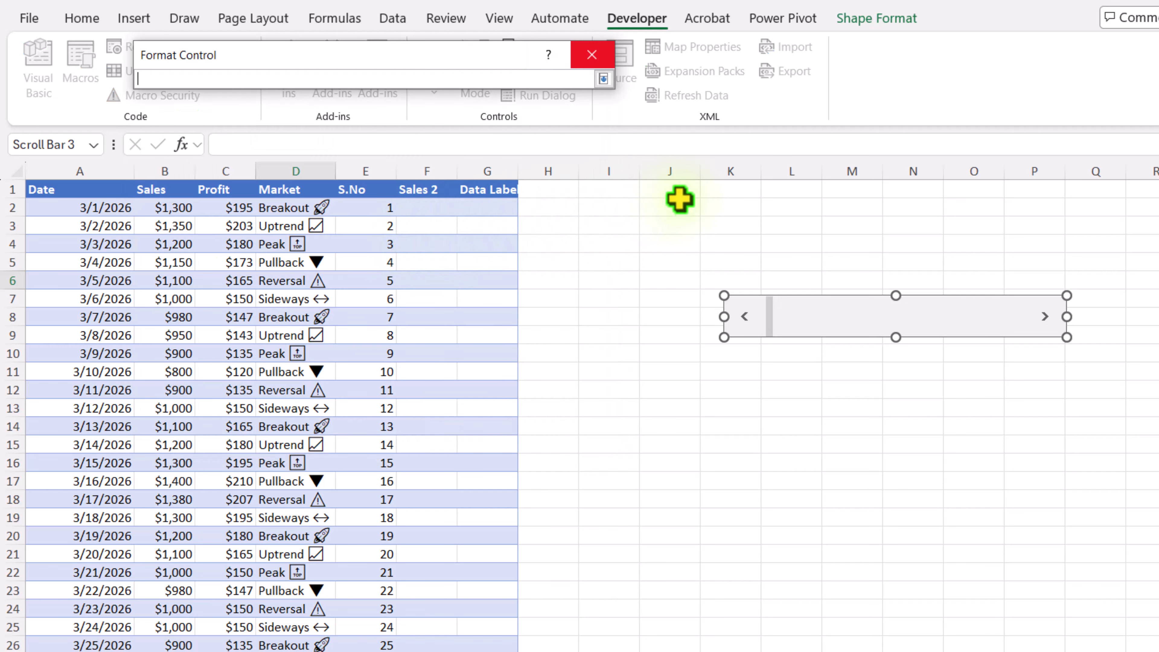
click(719, 191)
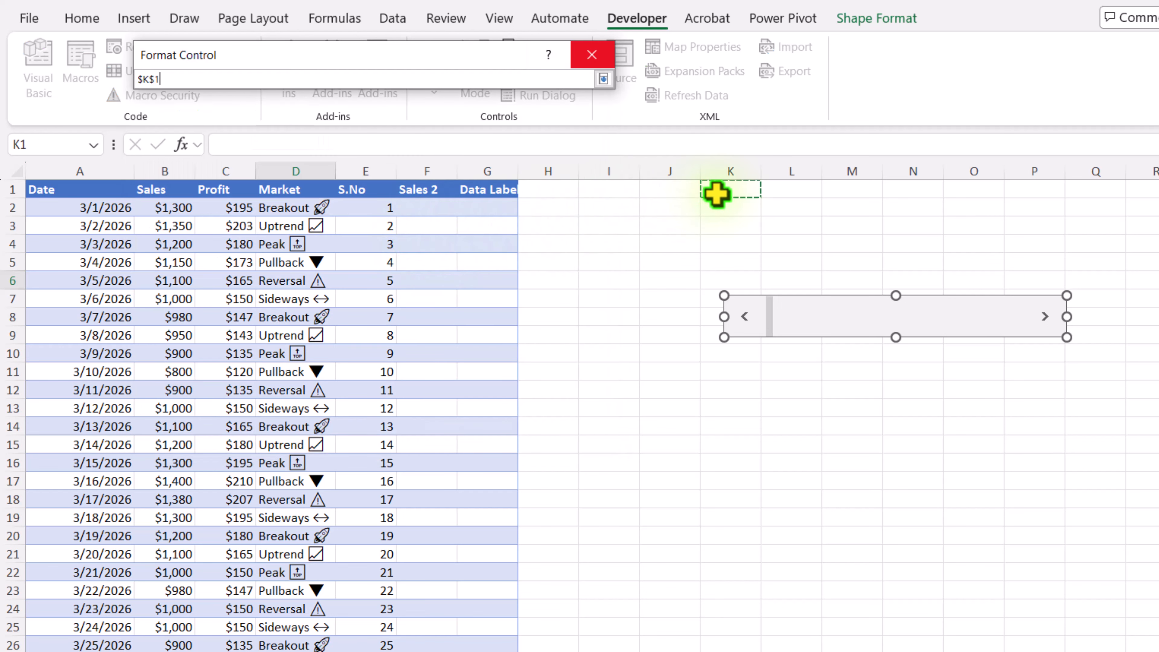
click(604, 78)
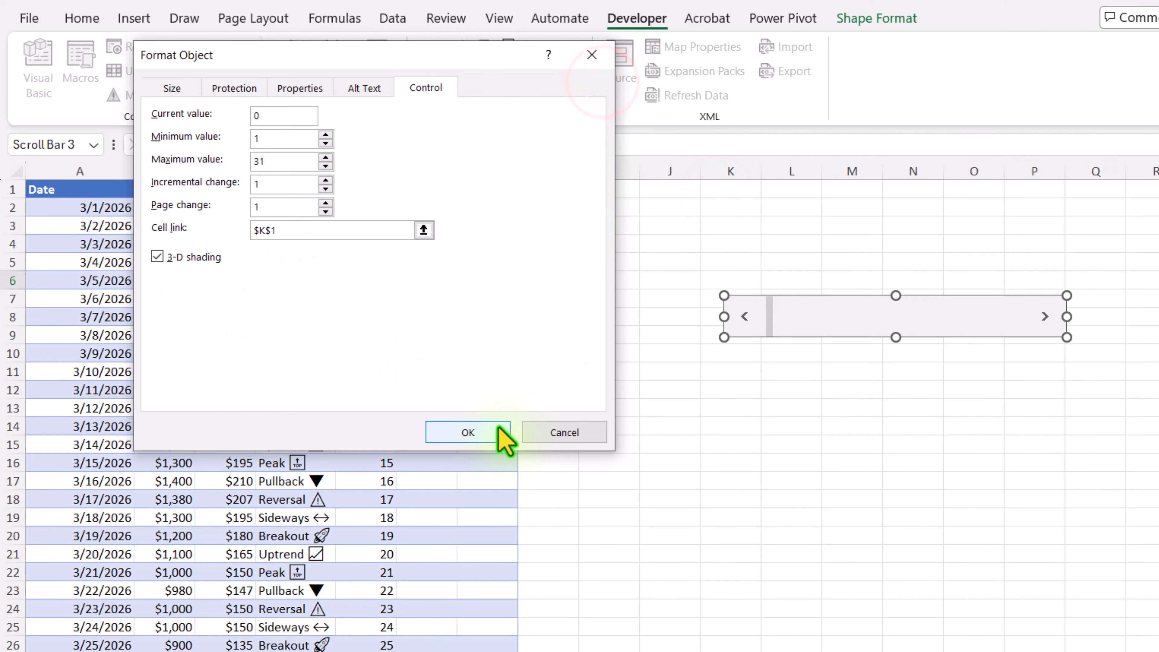
click(469, 433)
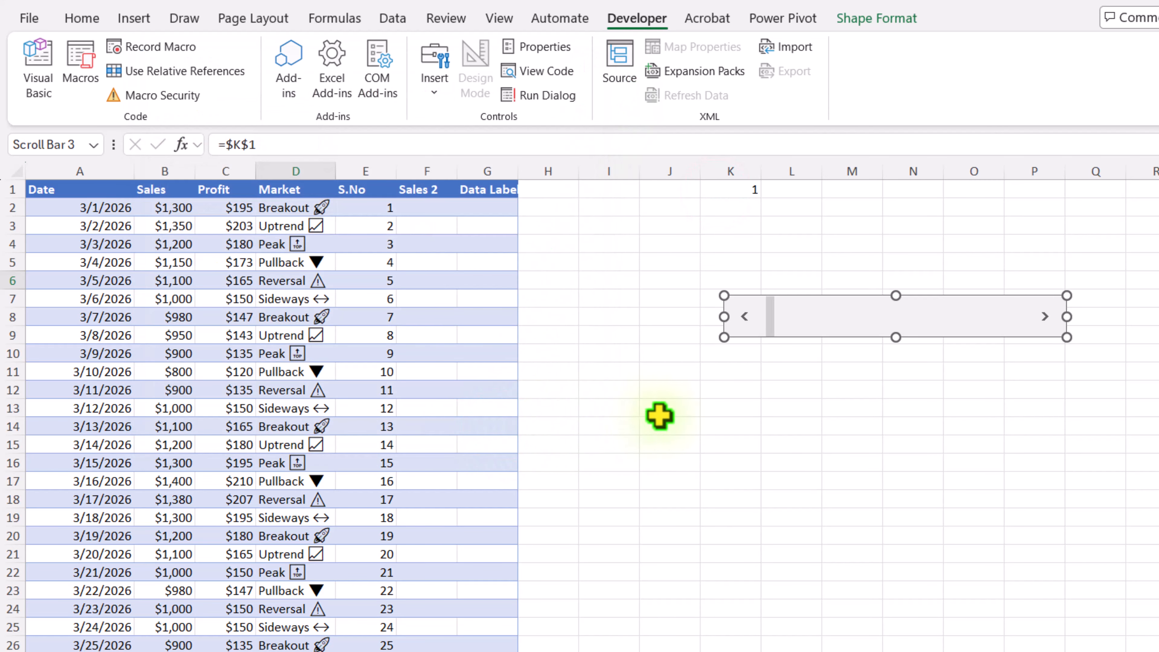
Deselect the scroll bar and test its link to K1 by stepping it forward and then back to 7
click(1031, 392)
click(1045, 316)
click(1045, 316)
click(1045, 317)
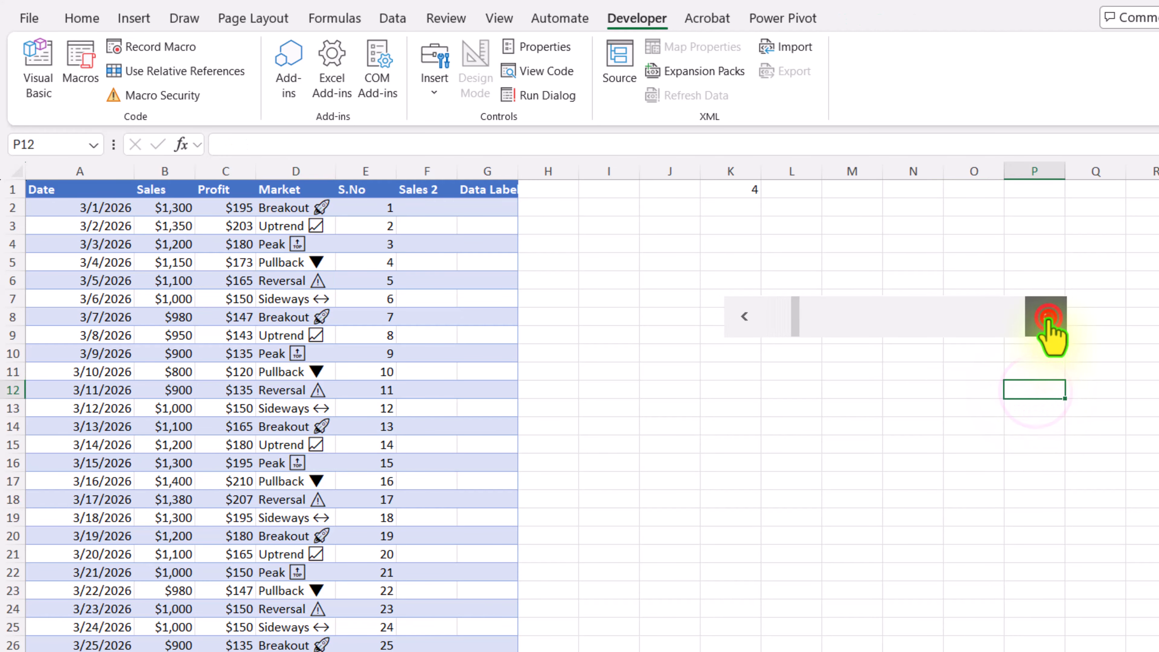
click(1045, 316)
click(1045, 316)
click(1045, 317)
drag(1046, 316, 1047, 316)
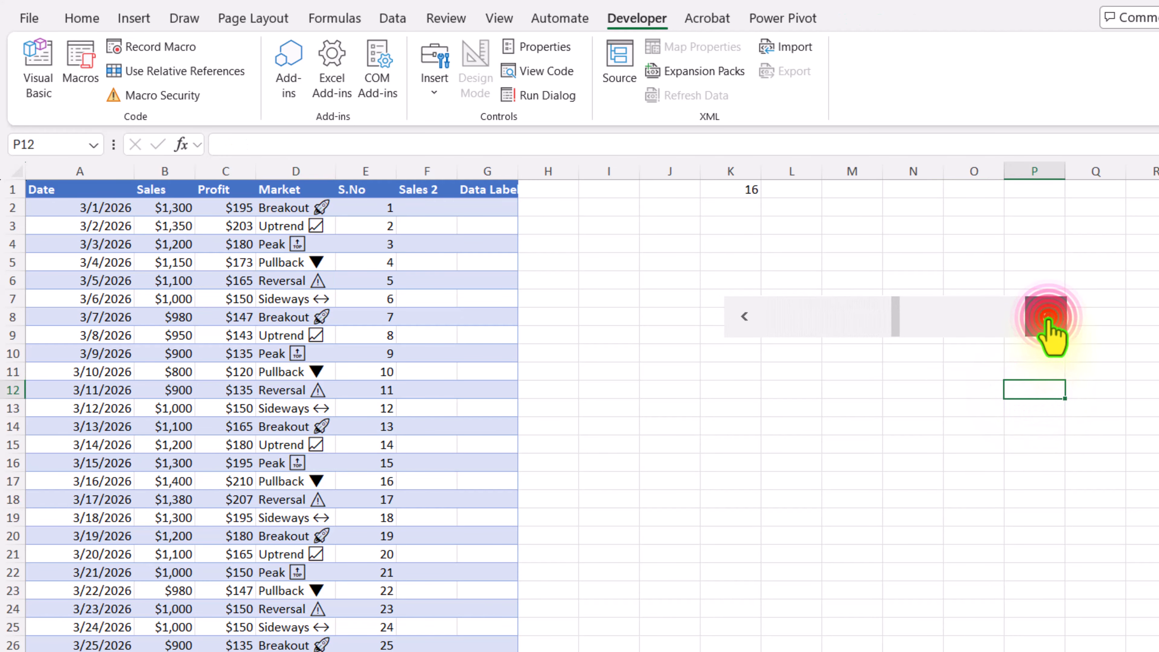
drag(744, 317, 744, 316)
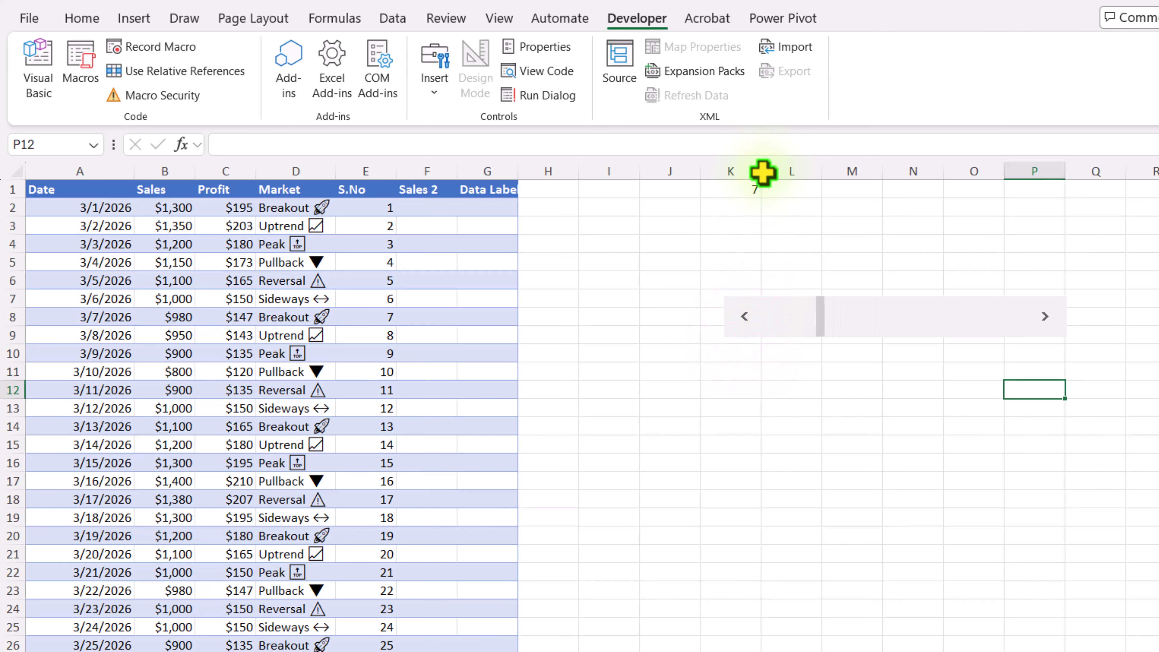
click(443, 214)
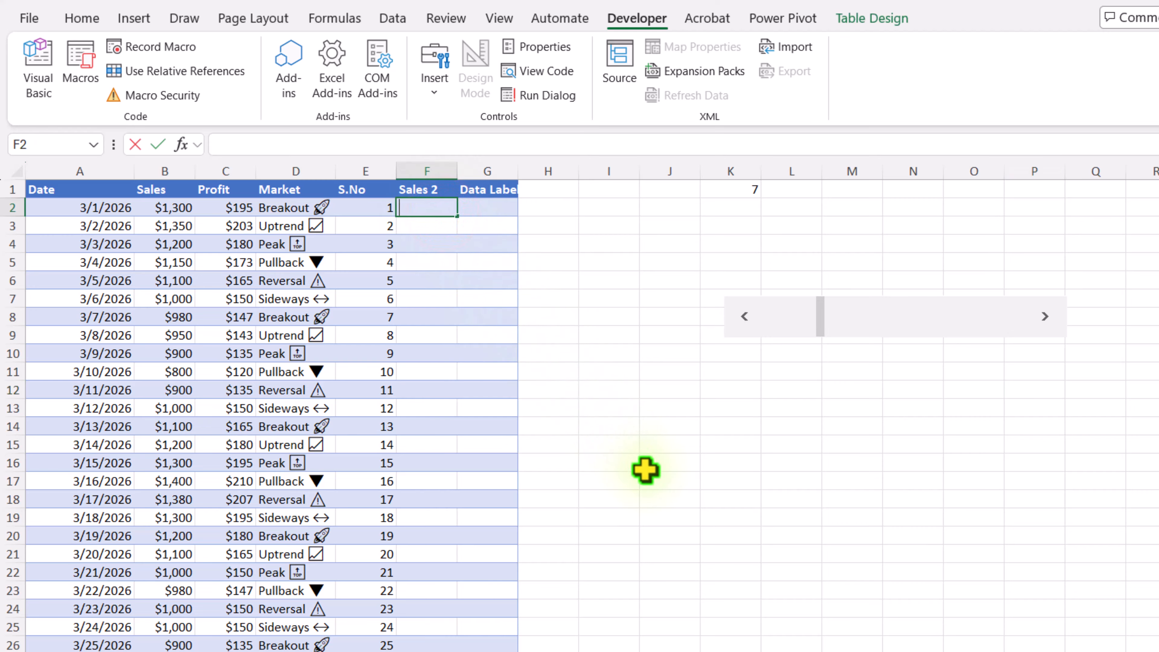
text(=if()
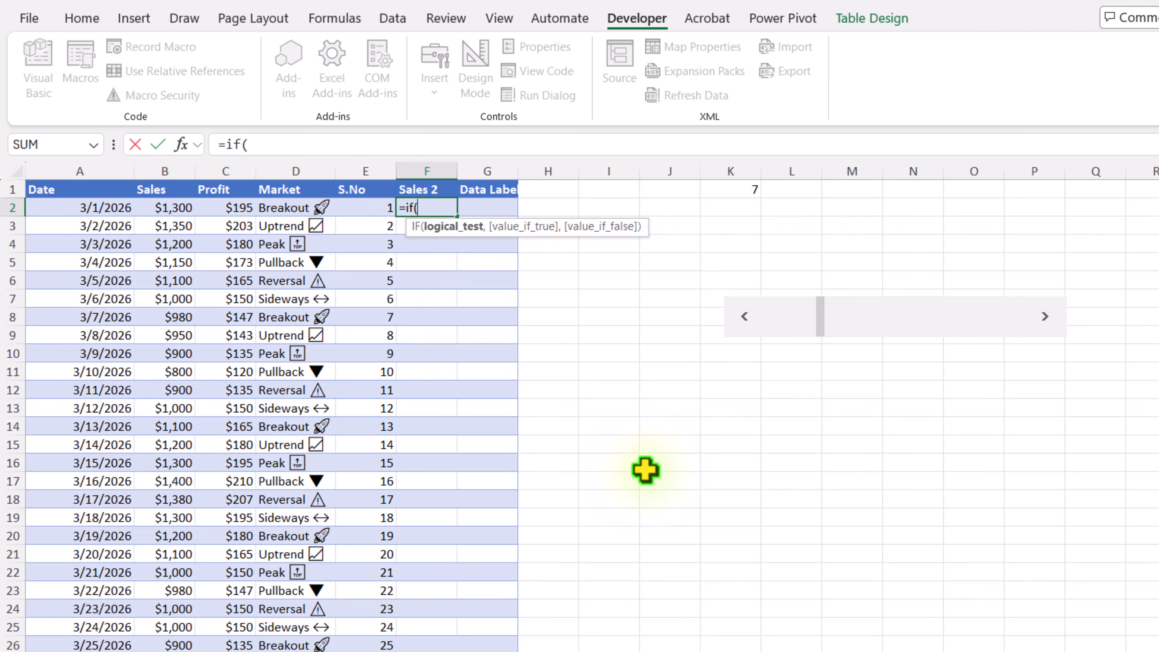
click(367, 210)
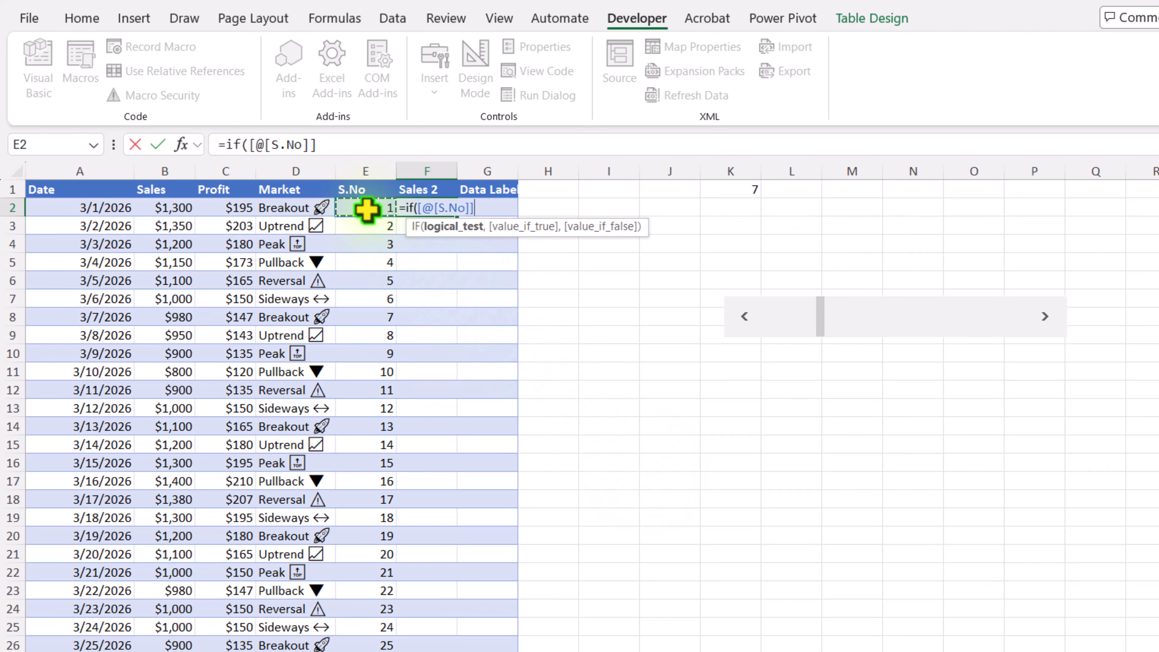
text(=)
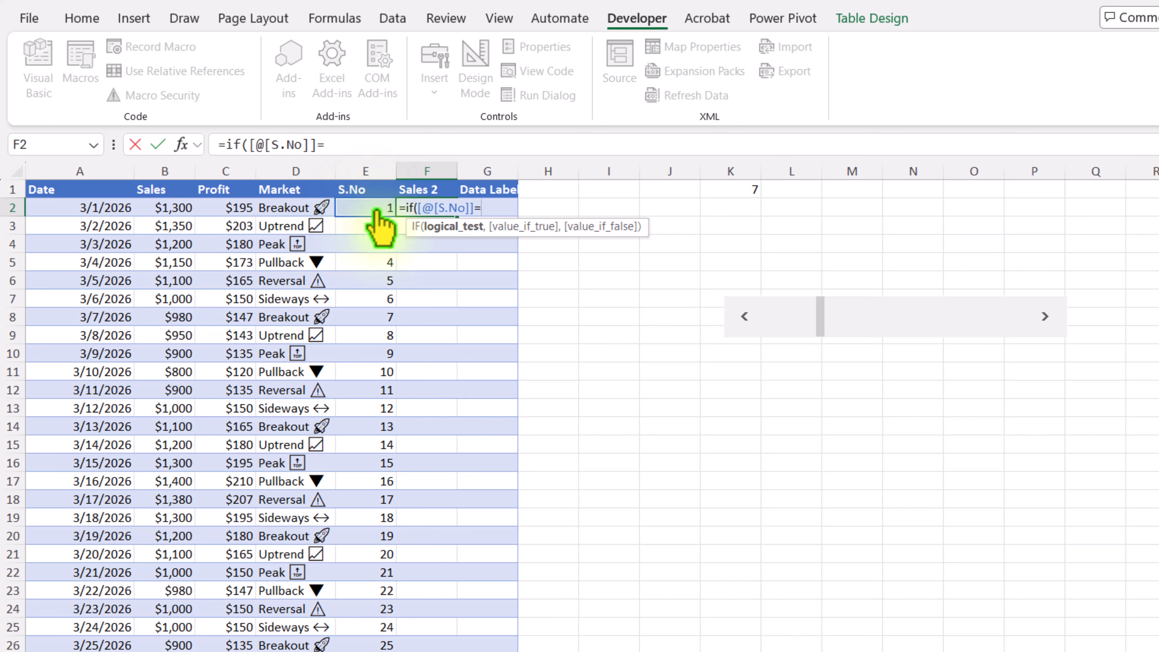
click(734, 188)
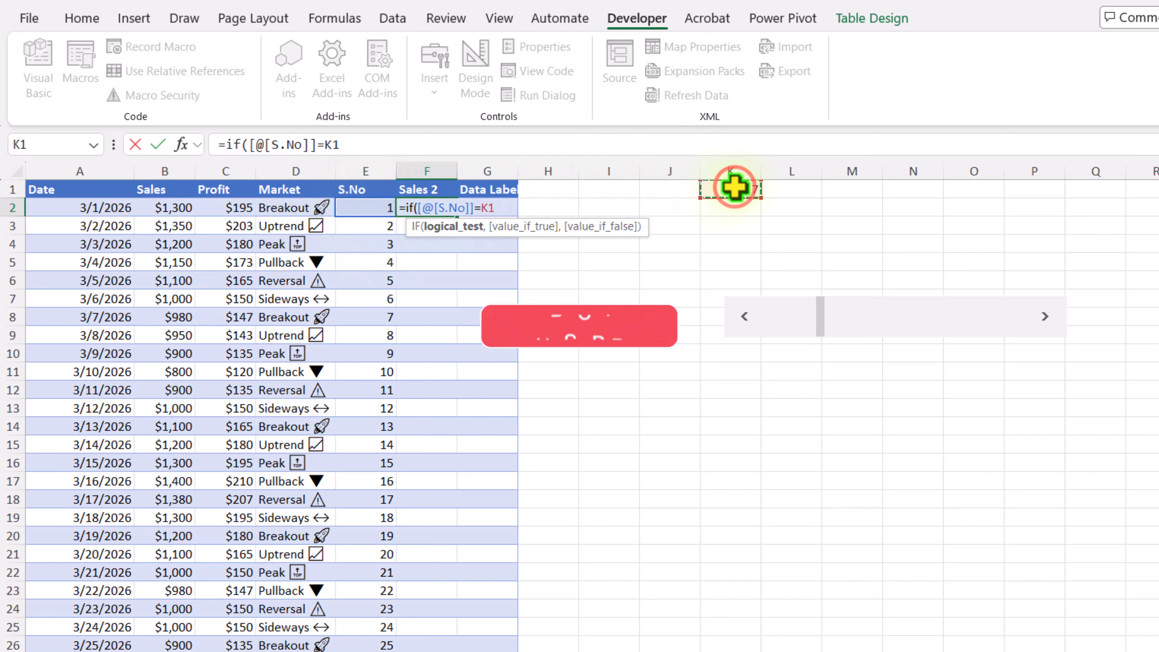
key(F4)
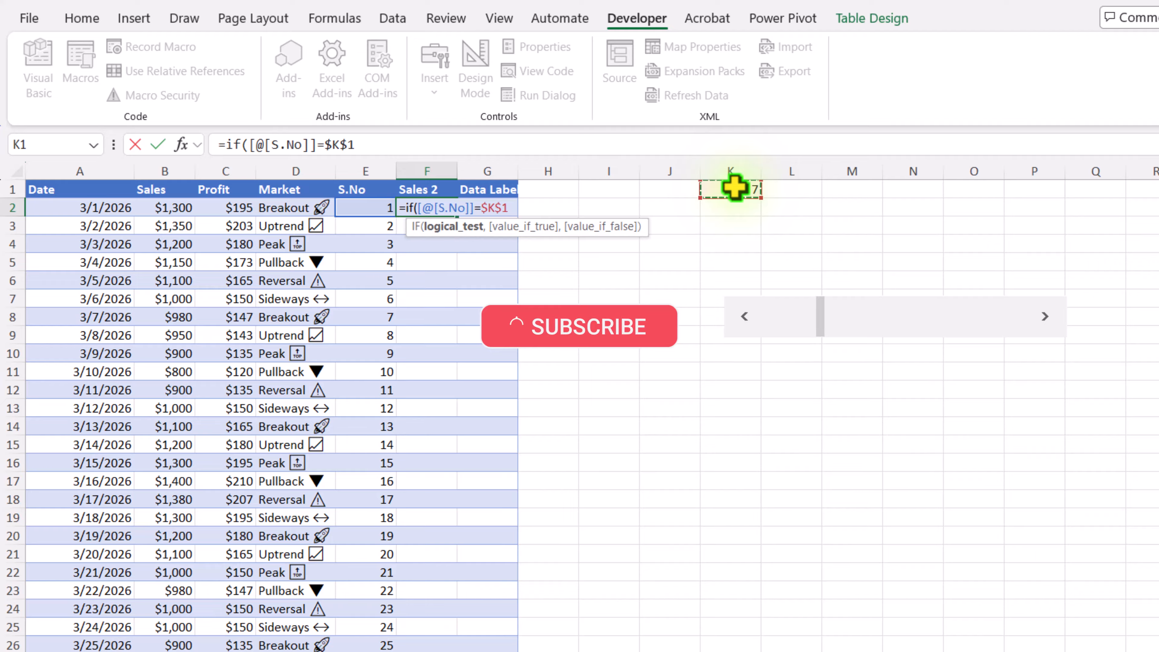
text(,)
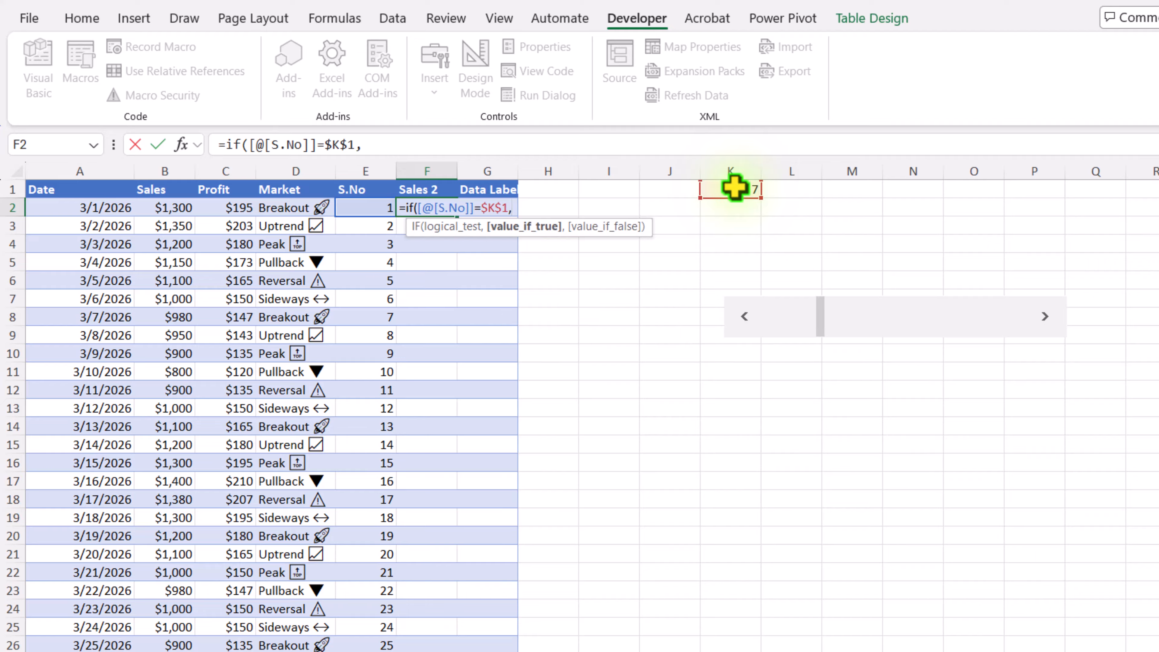
click(187, 209)
text(,)
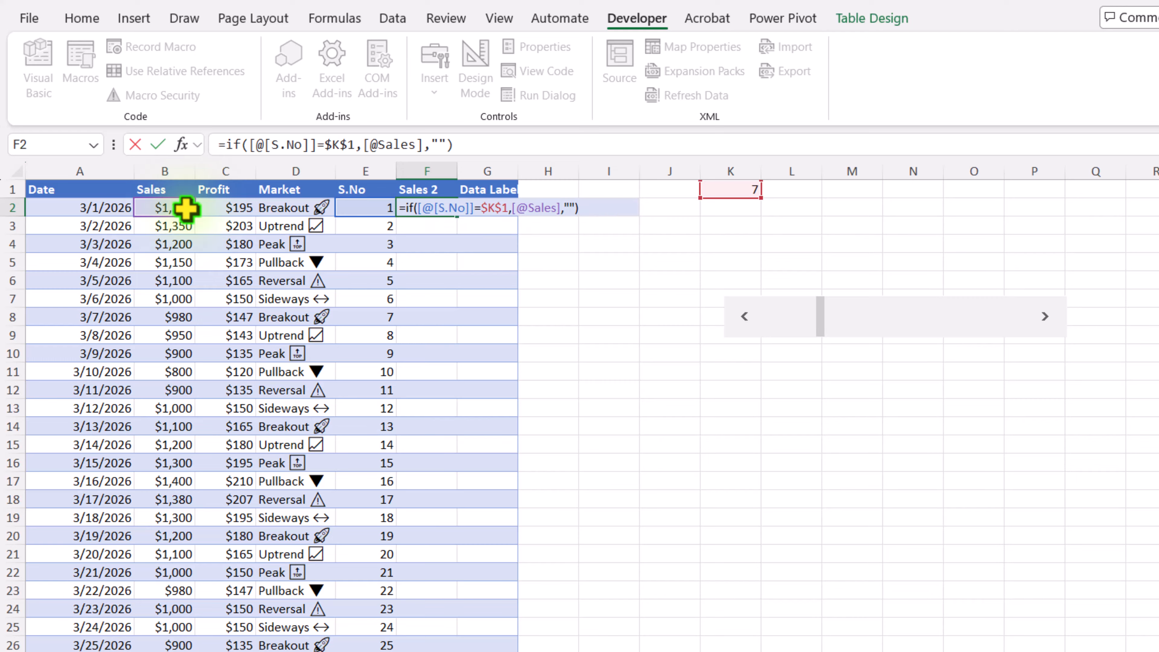
key(Return)
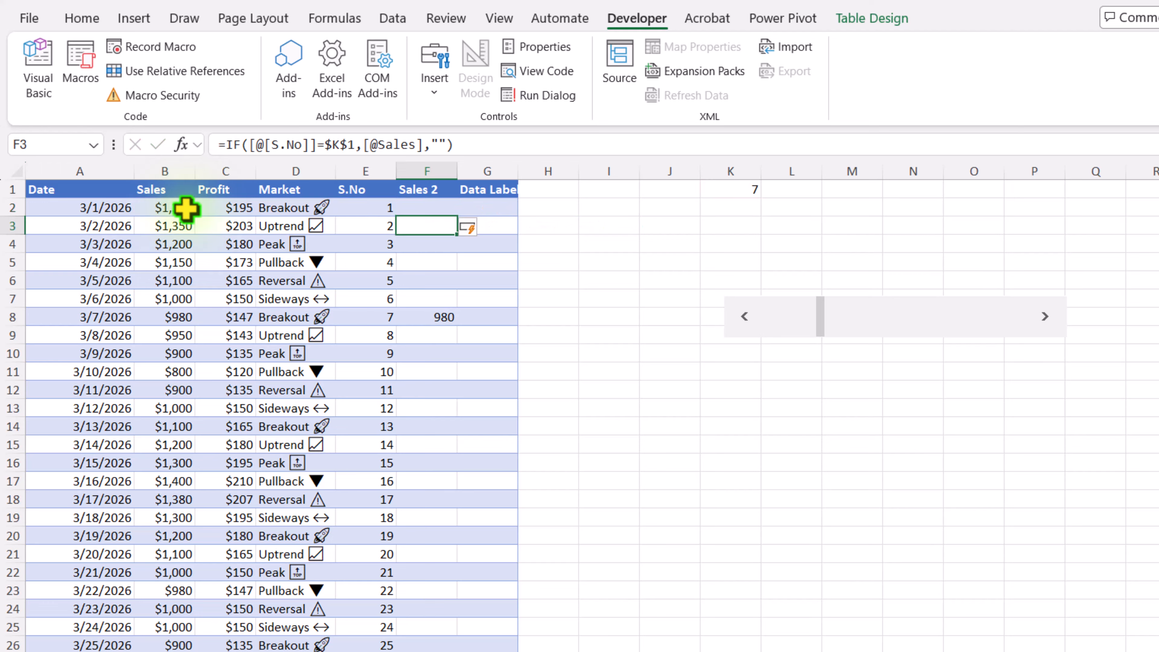
Test the Sales 2 formula by stepping the scroll bar forward to 11 and back to 7
click(1044, 315)
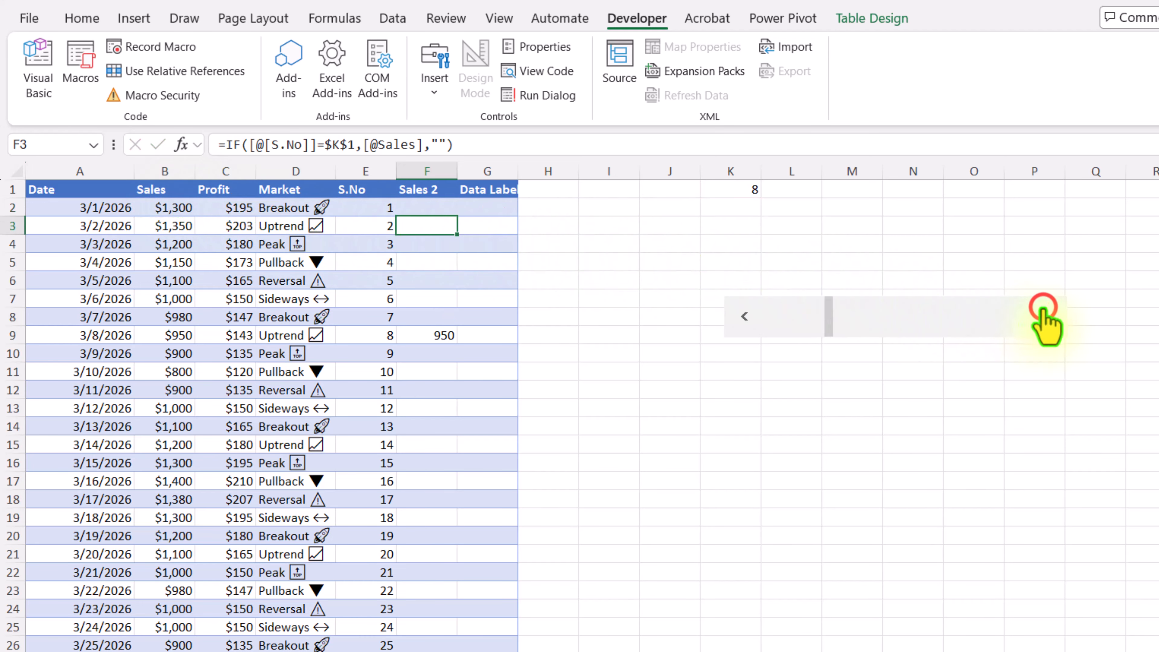
click(1044, 315)
click(1044, 315)
click(1044, 315)
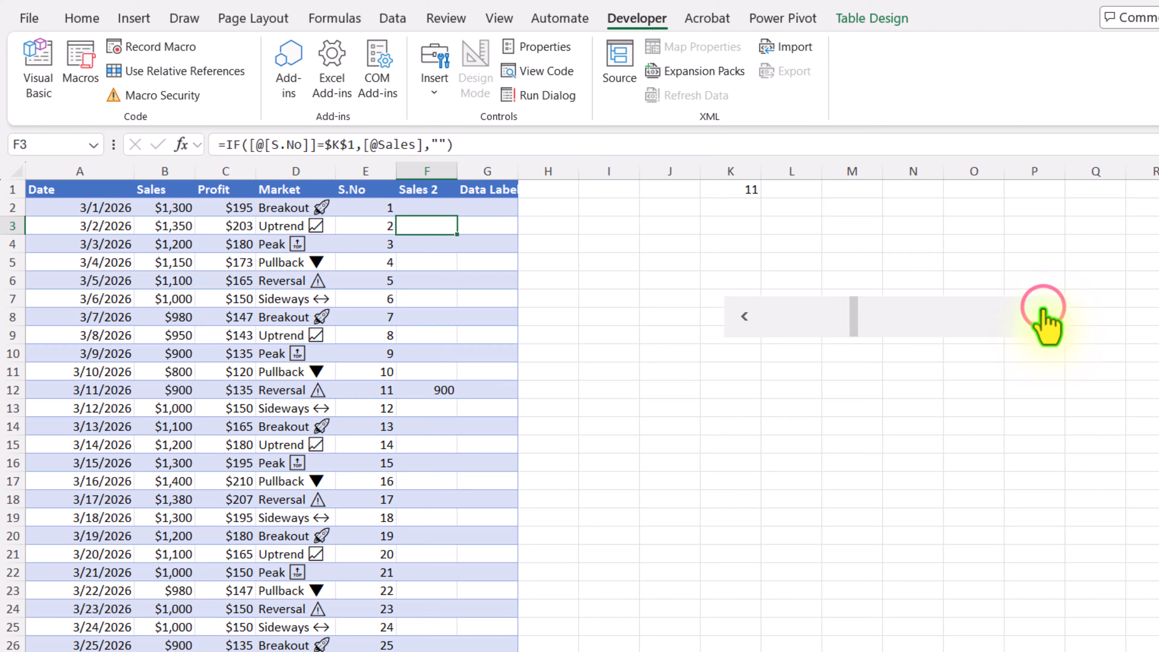
click(744, 316)
click(745, 316)
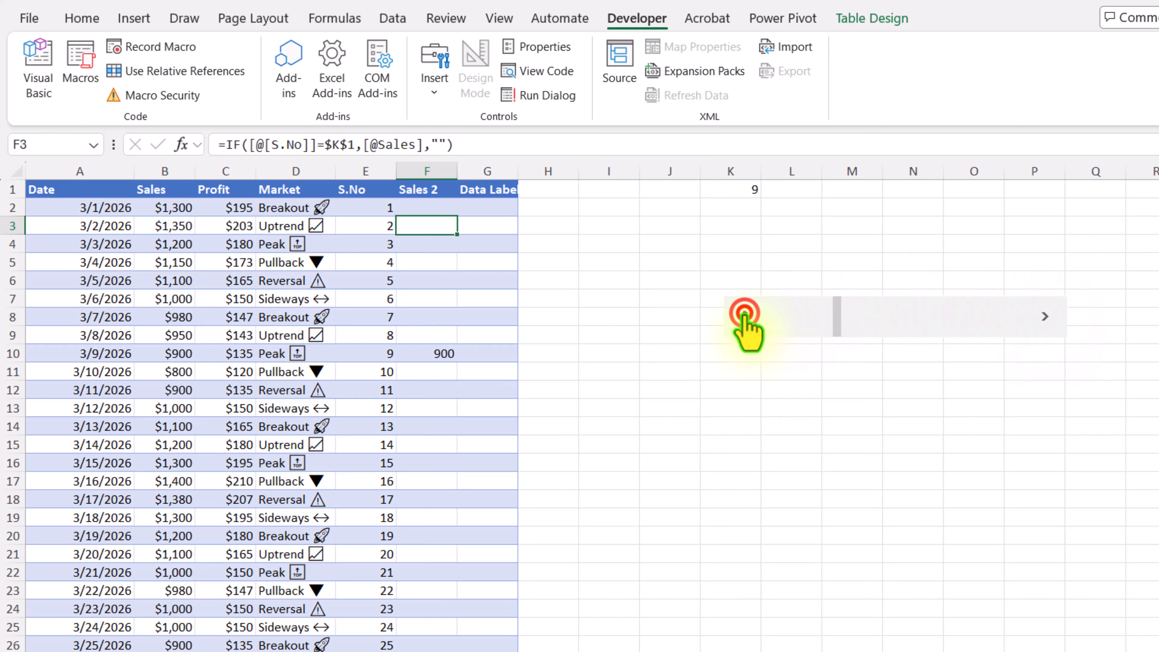
click(744, 316)
click(744, 316)
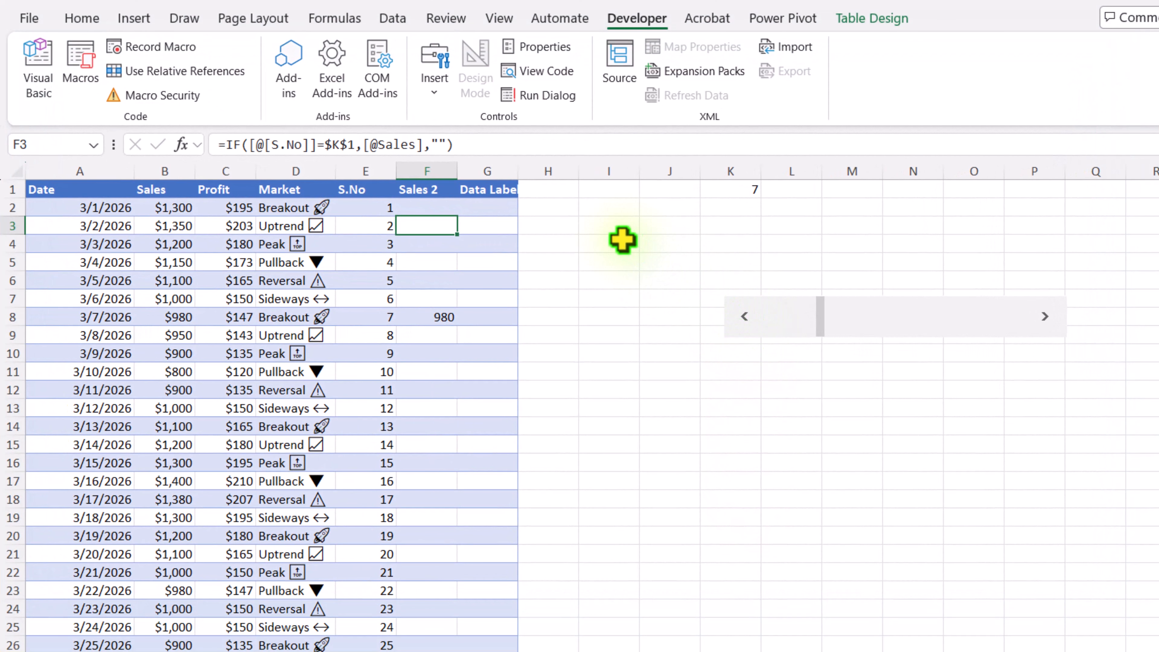
Enlarge the Data Label column, the height of row 2 and the formula bar to fit a multi-line formula
drag(521, 171, 702, 195)
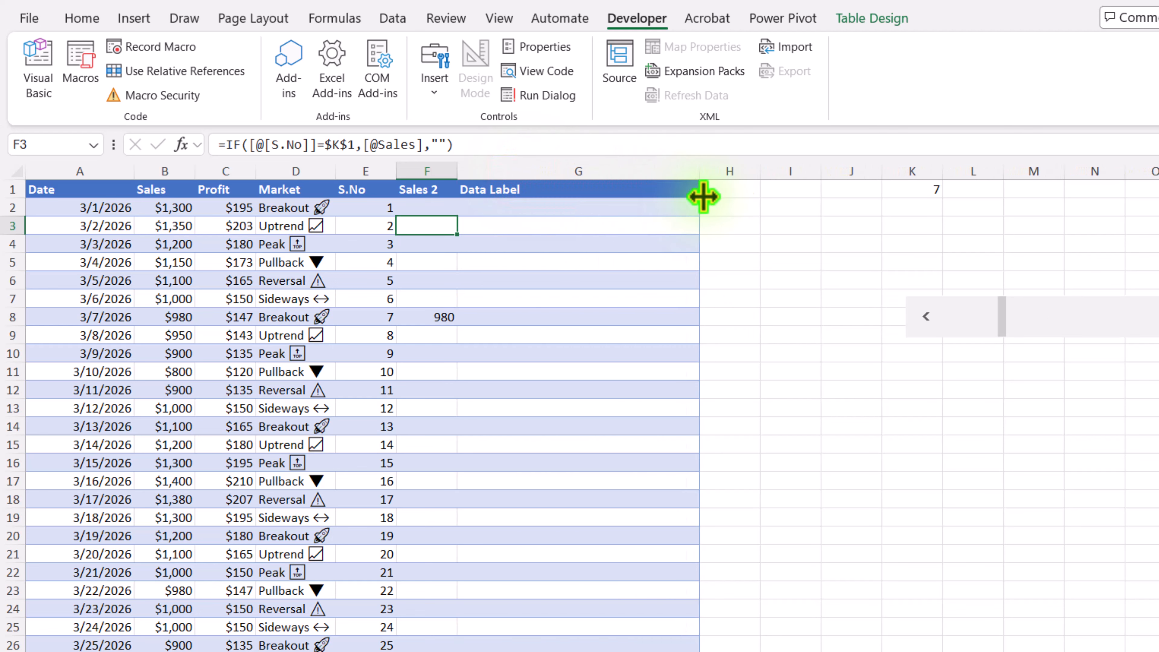
drag(21, 199, 39, 266)
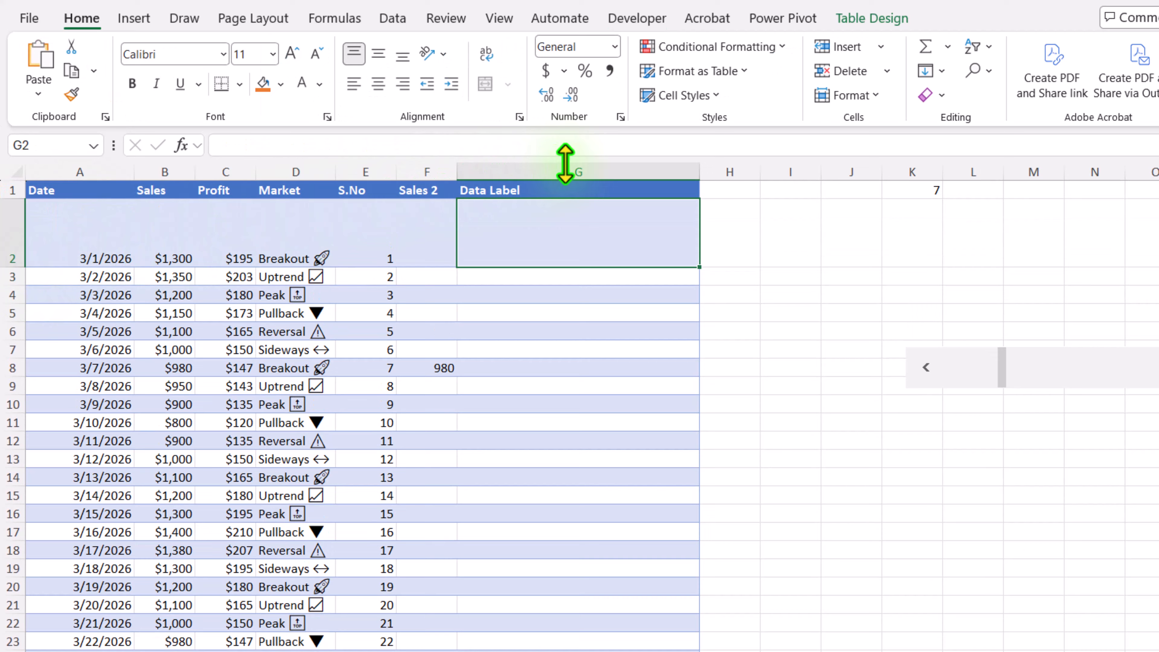
drag(586, 159, 585, 228)
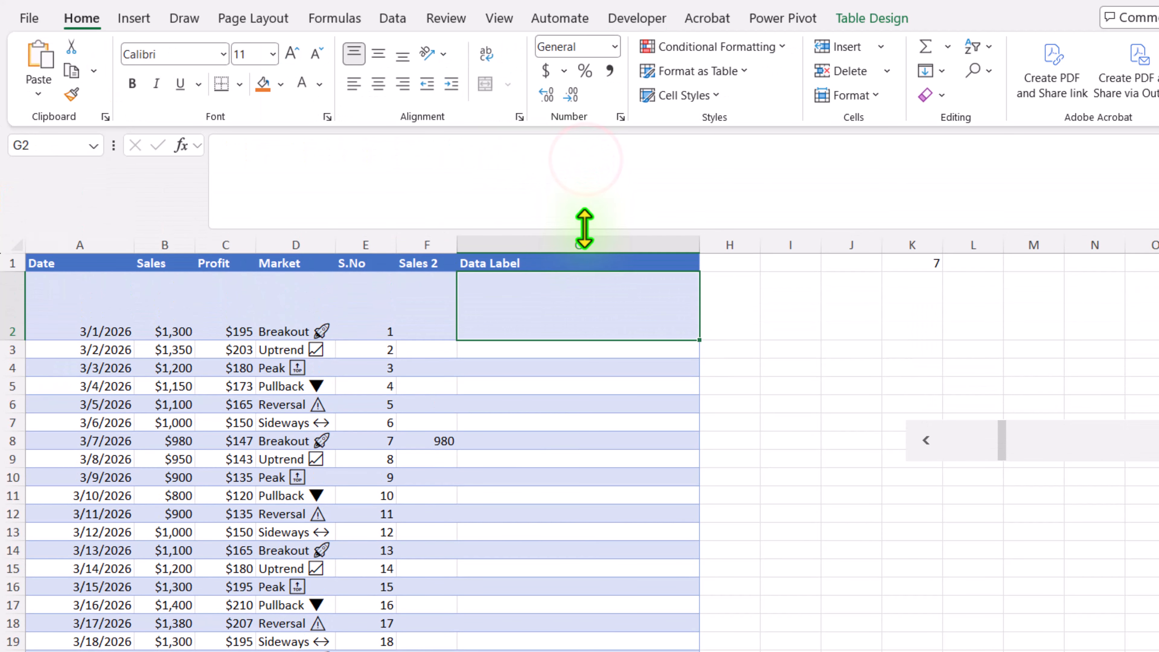
Start a formula in G2 with =TEXTJOIN(CHAR(10),TRUE, and continue it on a new line
click(394, 165)
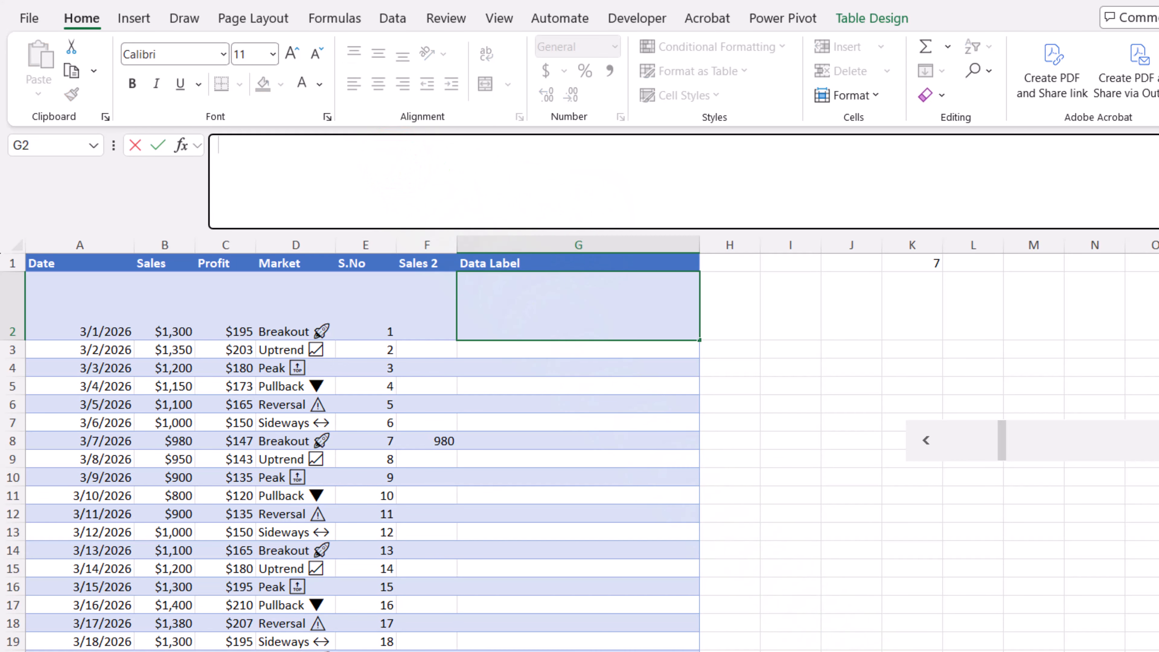
text(=Textjoi)
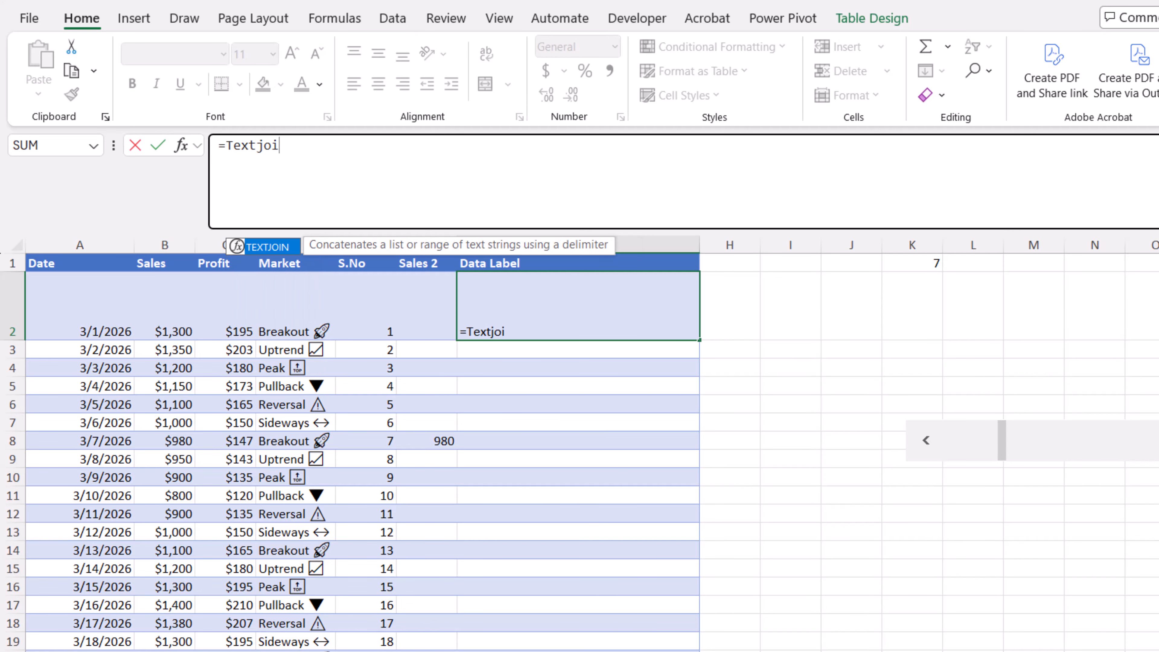
text(n()
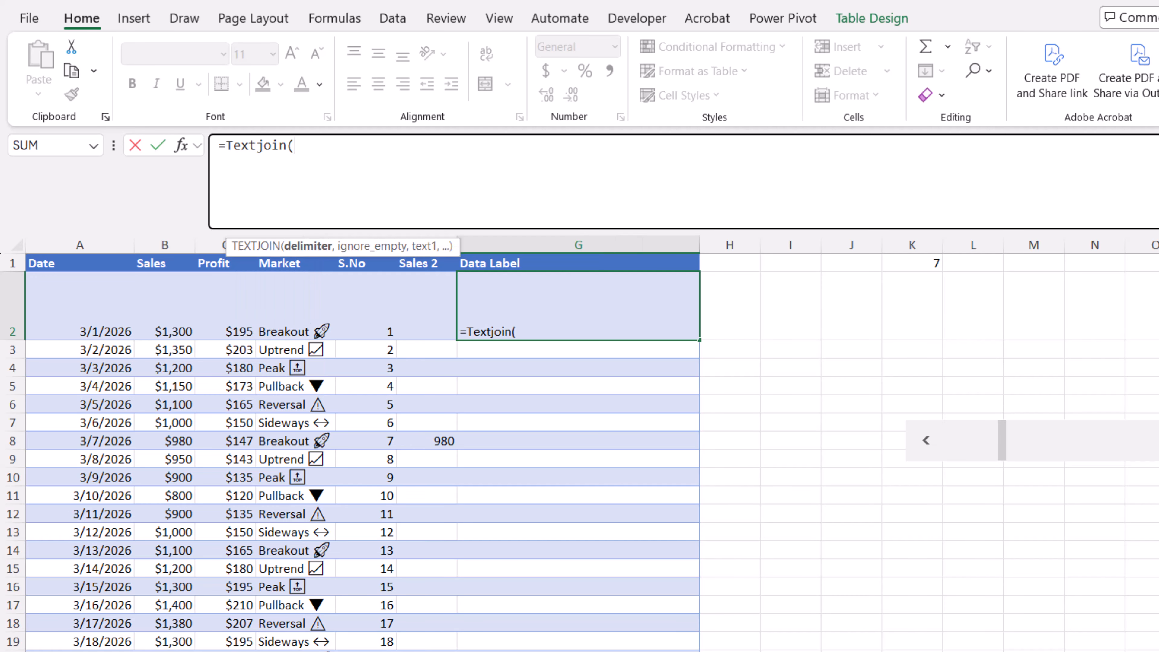
text(Cha)
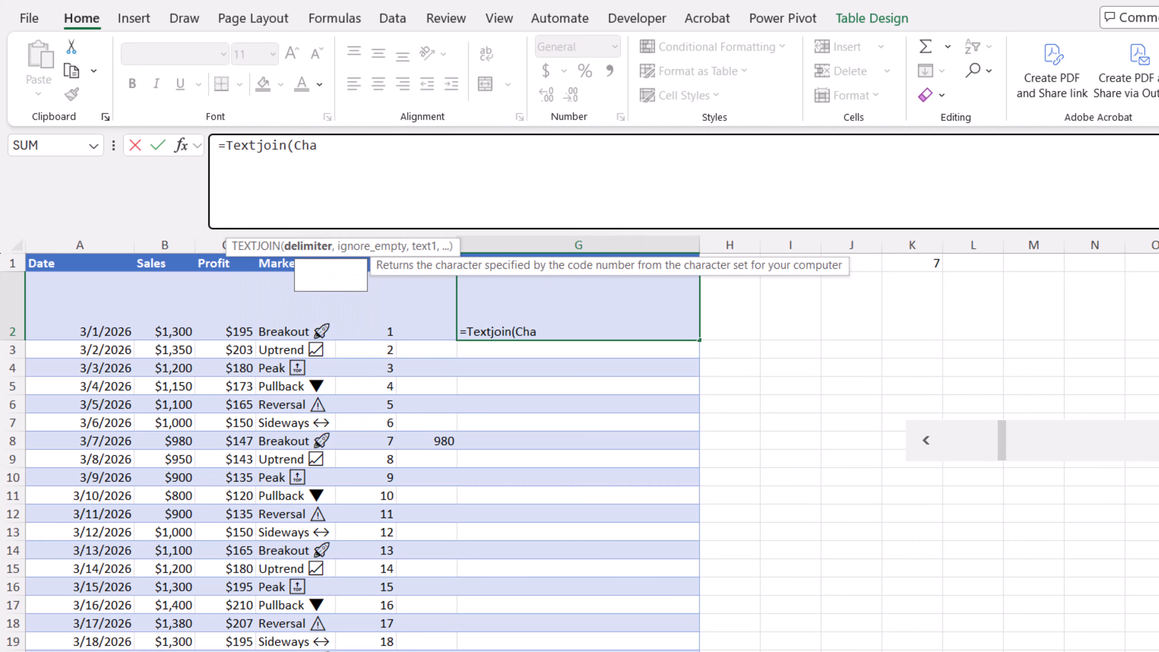
text(r 10),)
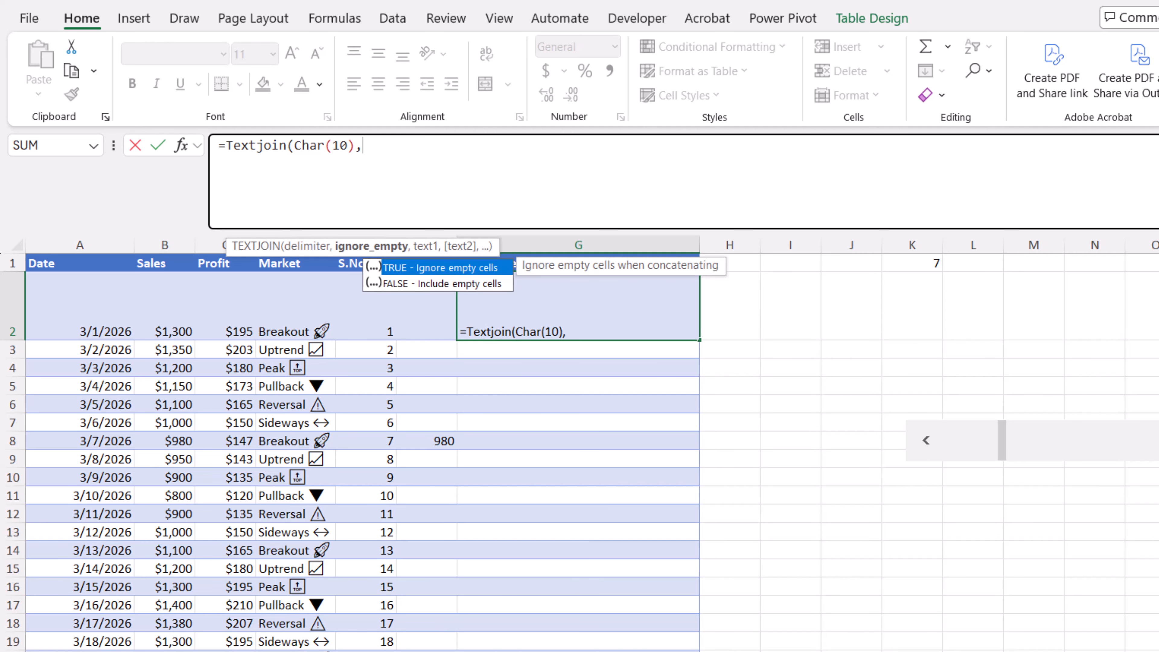
text(tr)
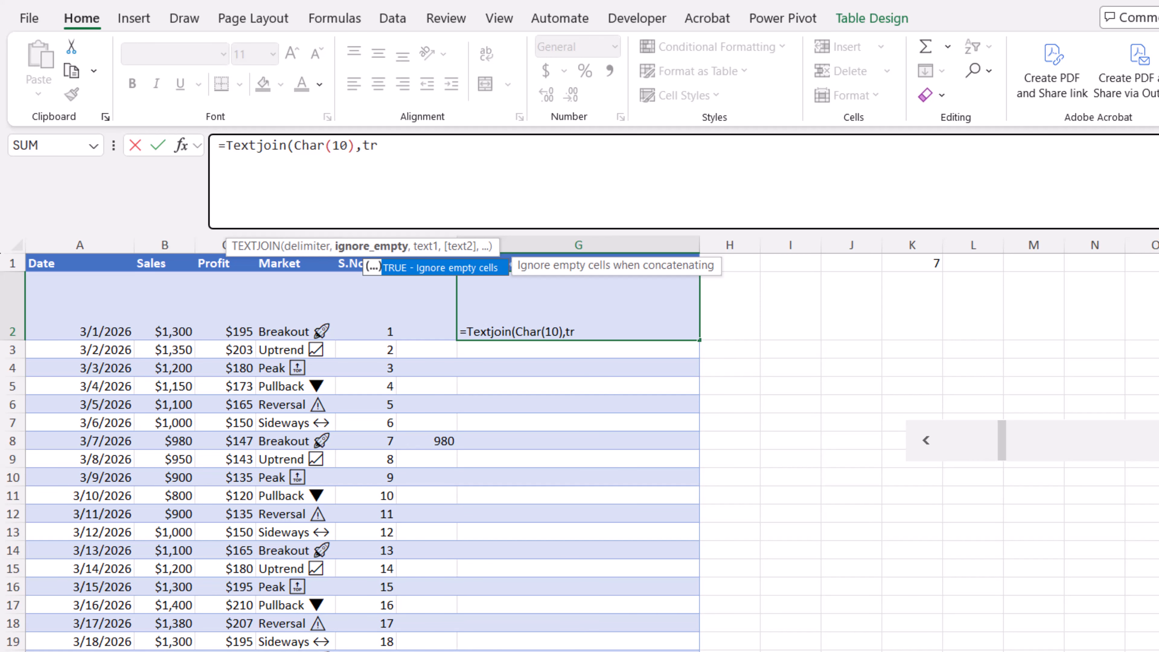
text(ue,)
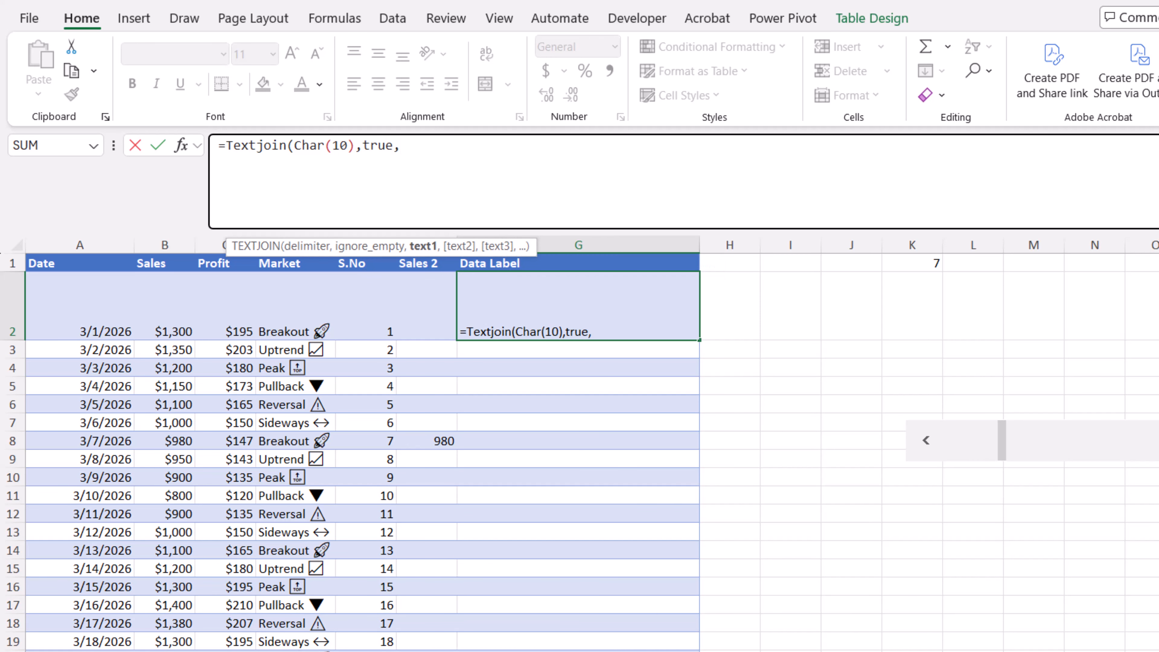
key(alt+Return)
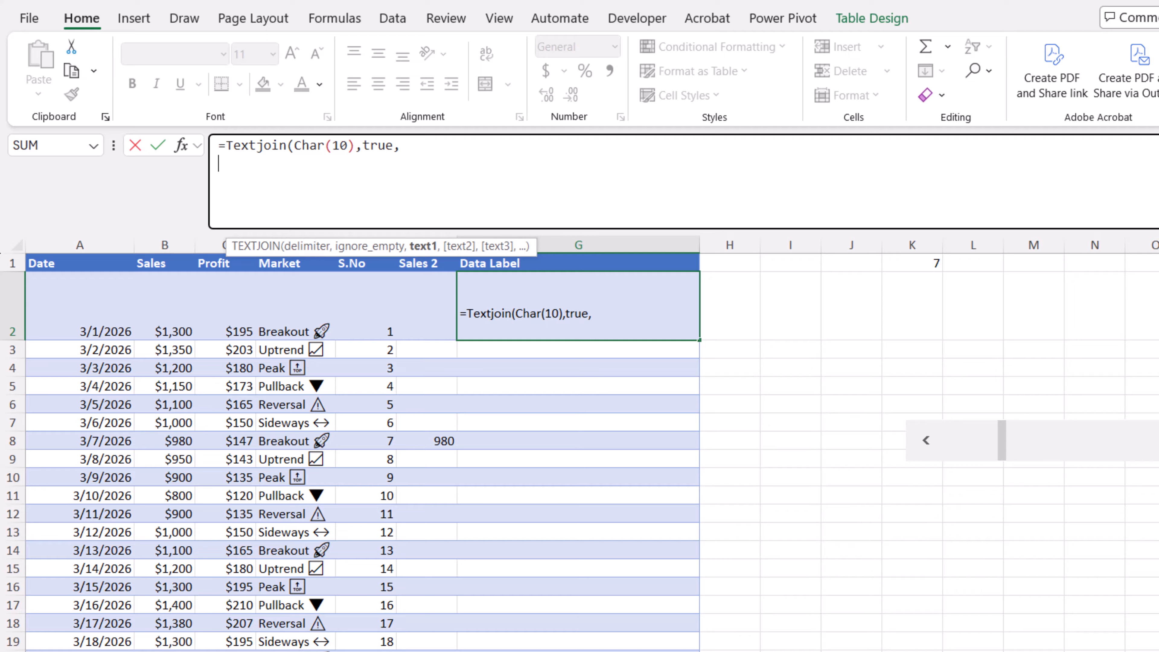
text(A1)
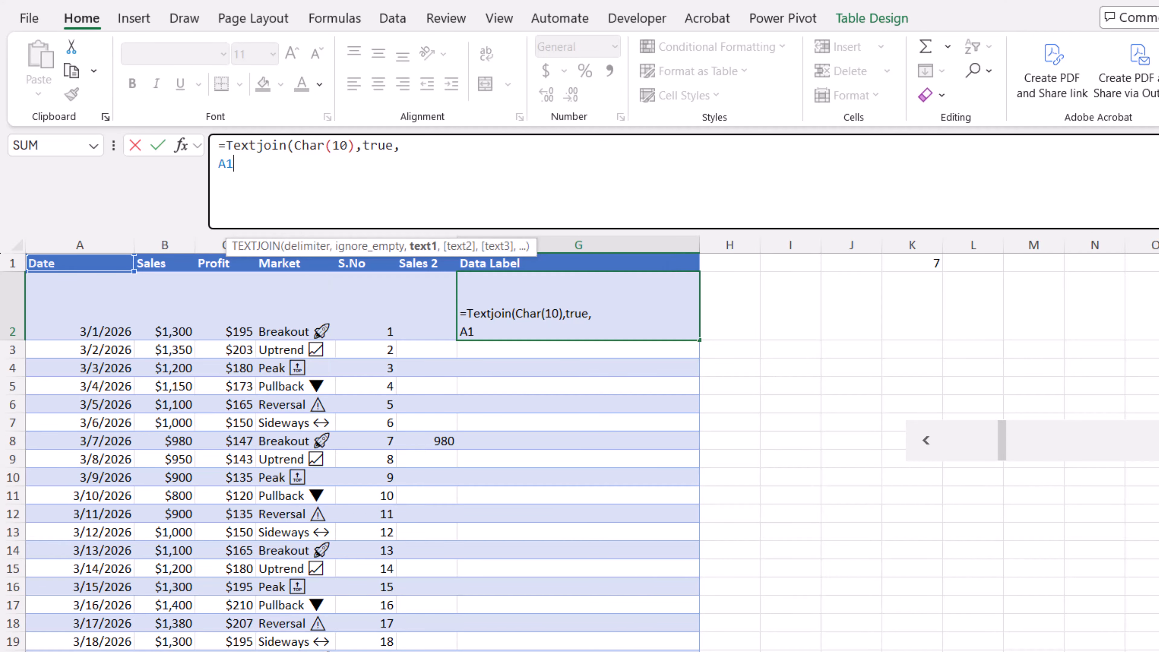
key(F4)
text(&")
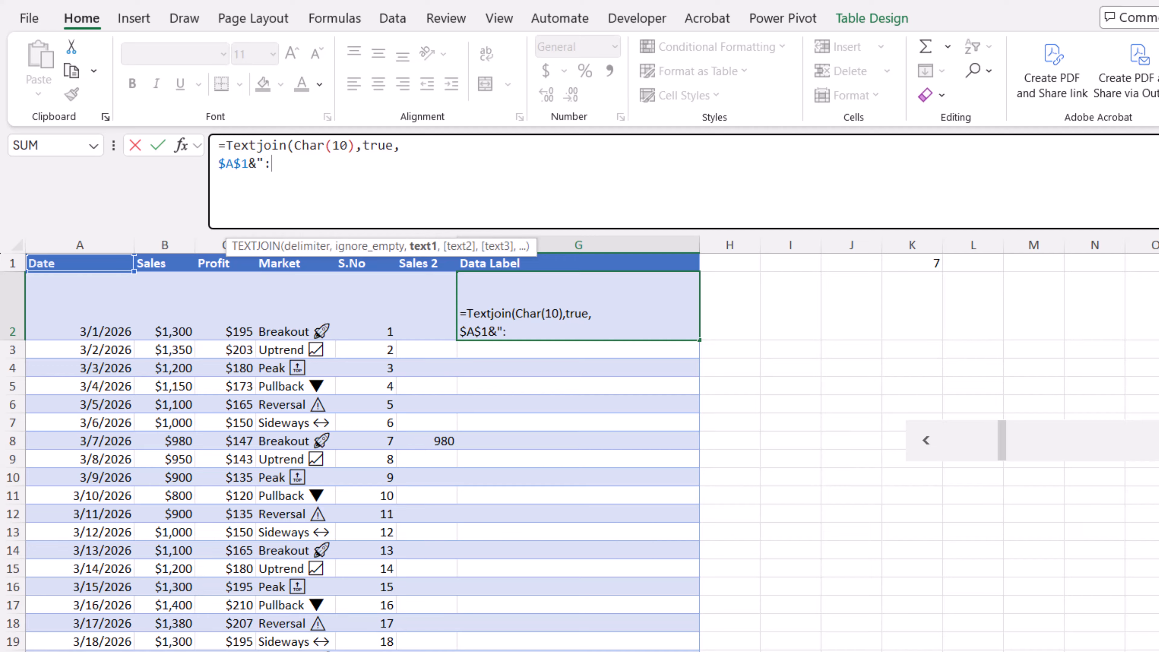
text(: "&)
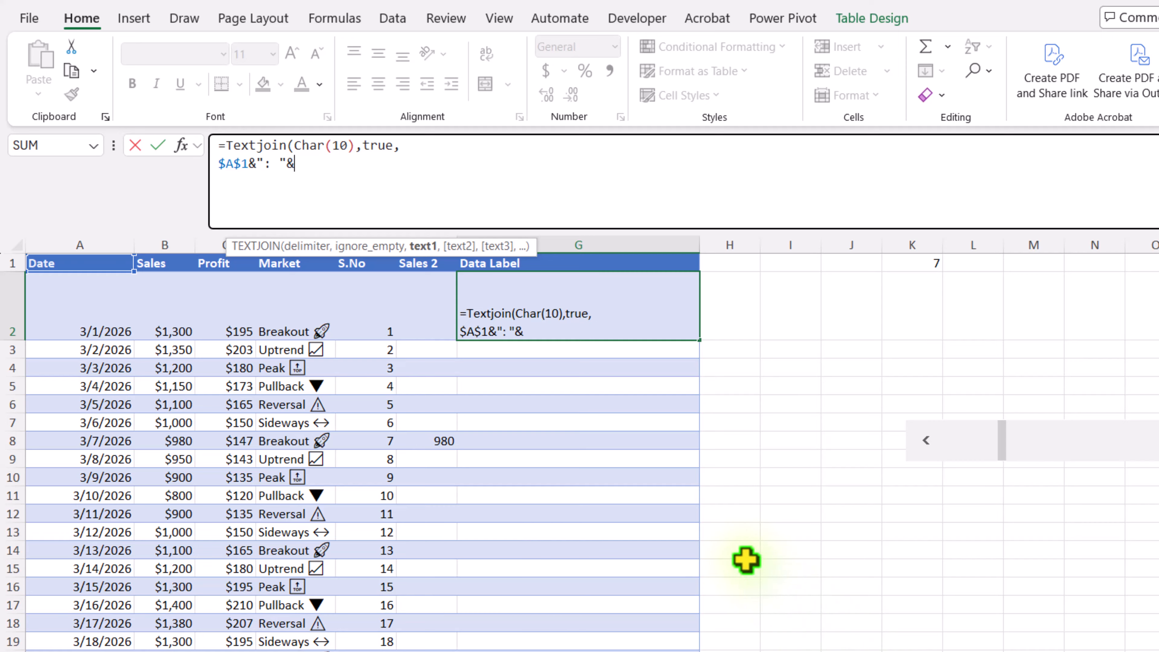
text(Text()
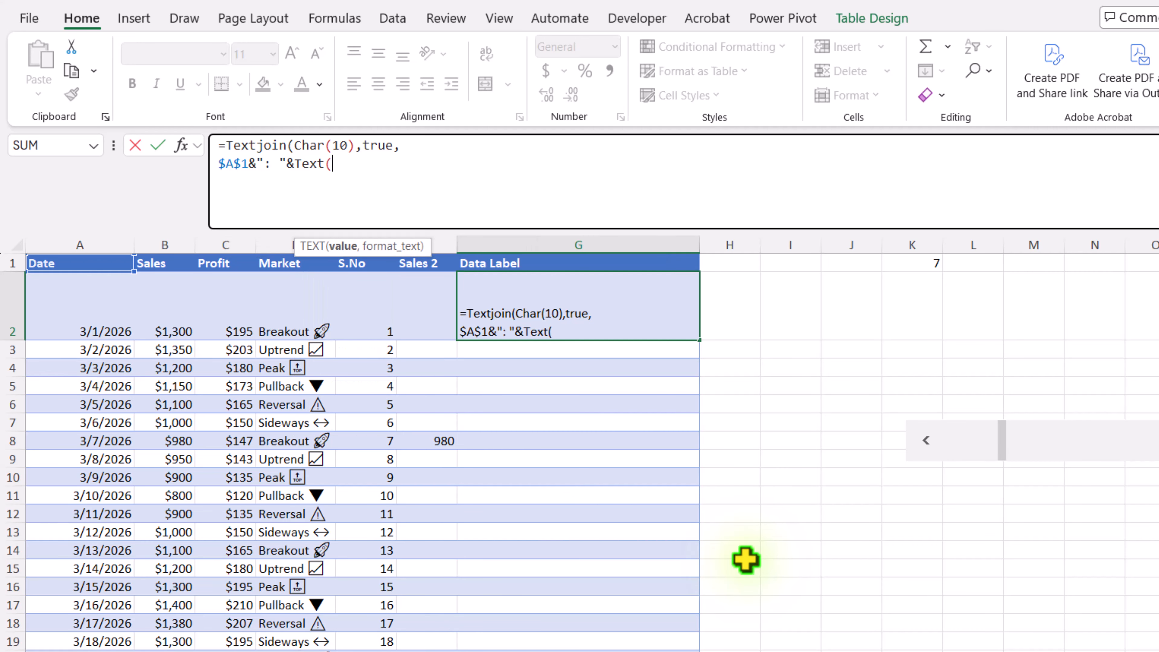
click(85, 283)
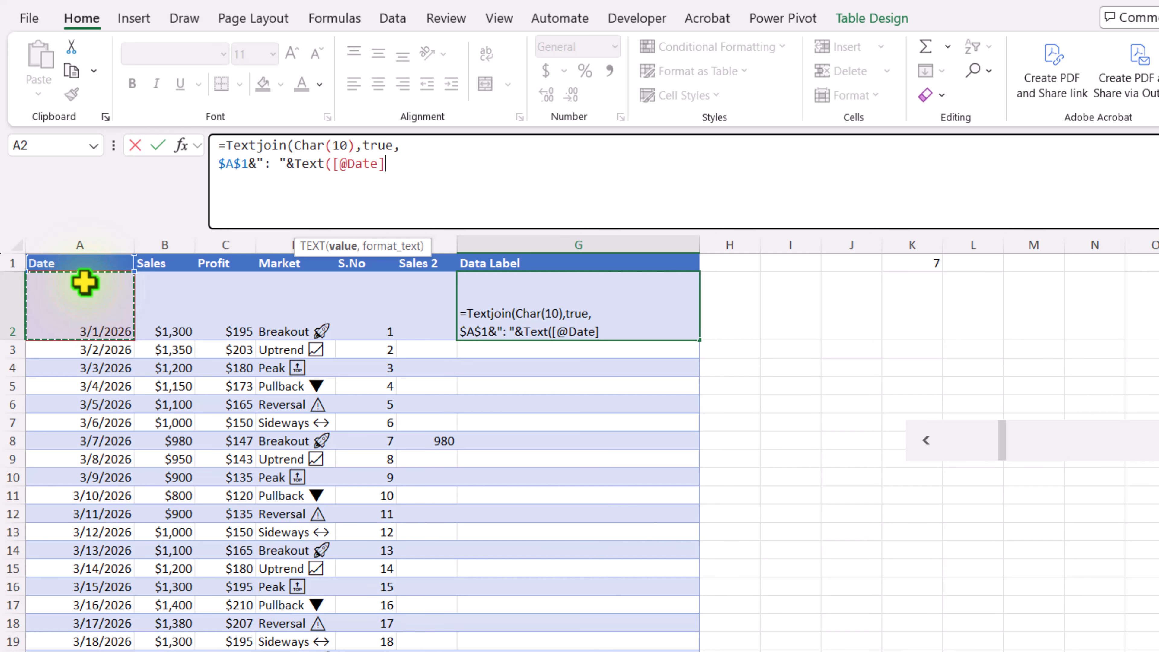
text(,)
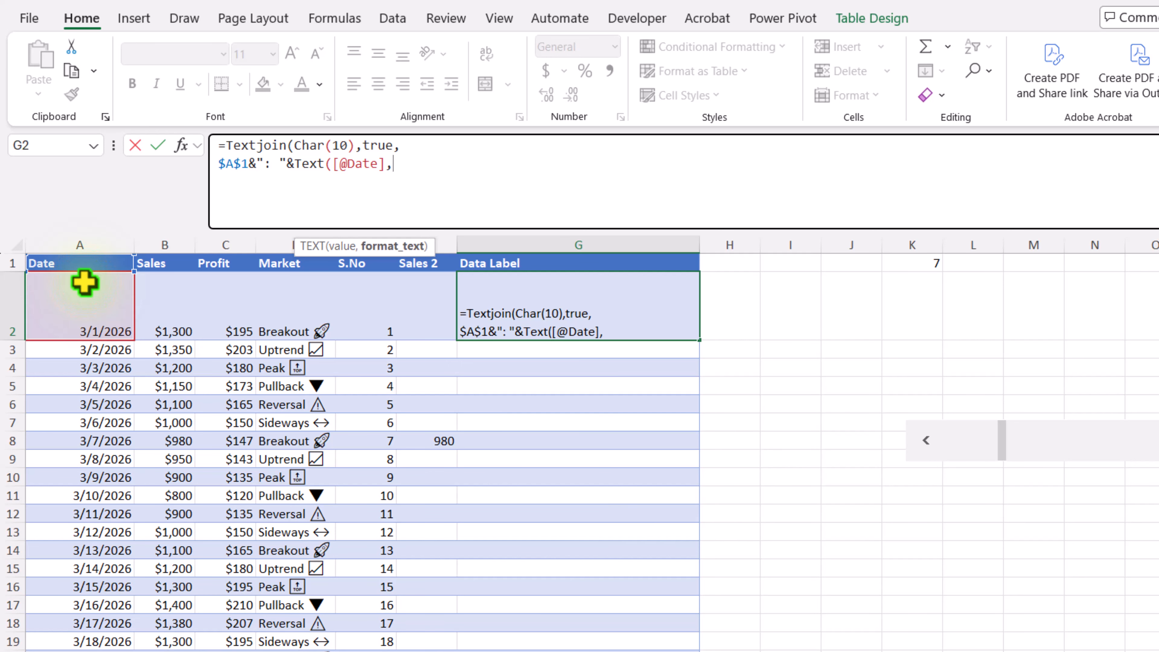
text("DD-MMM)
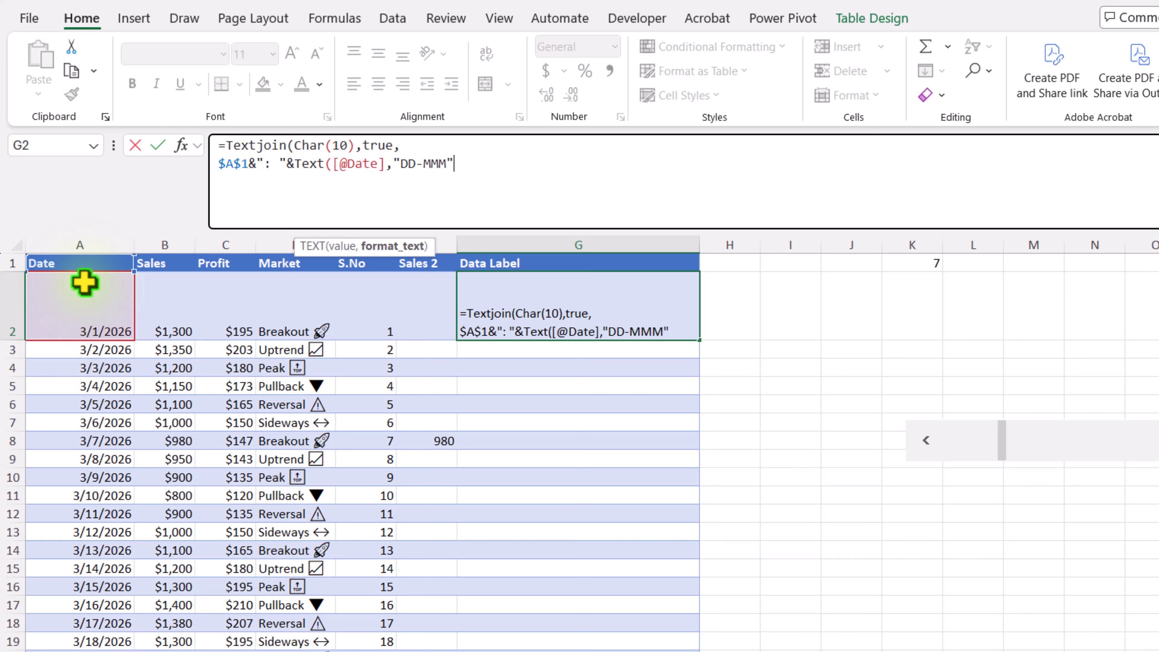
text("))
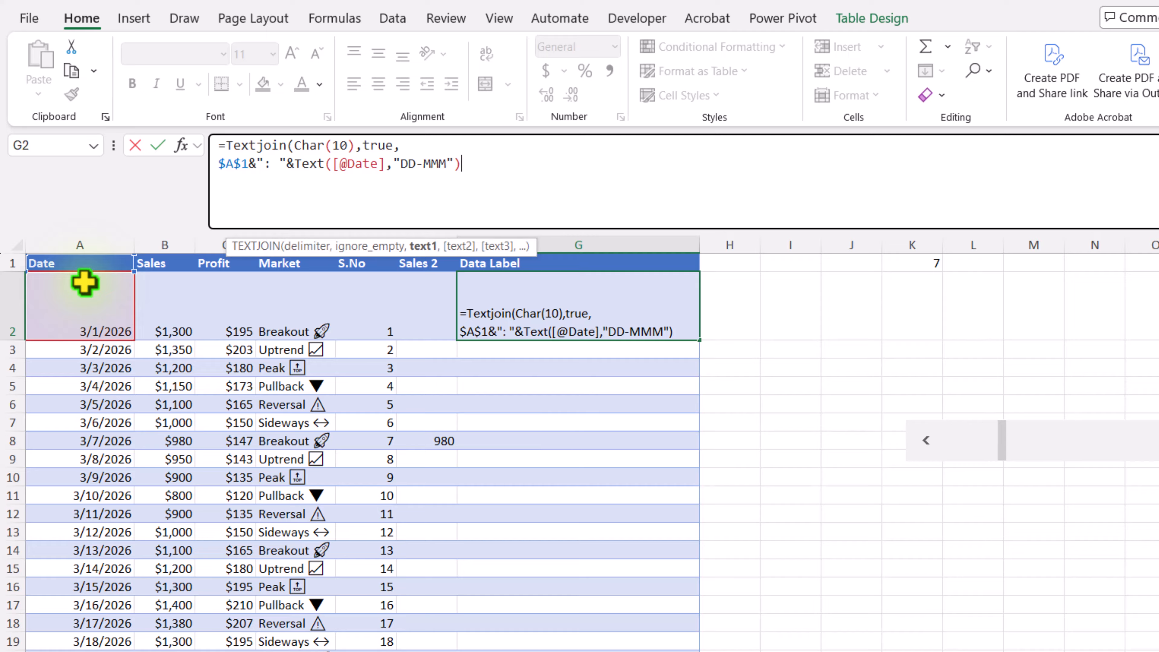
text(,)
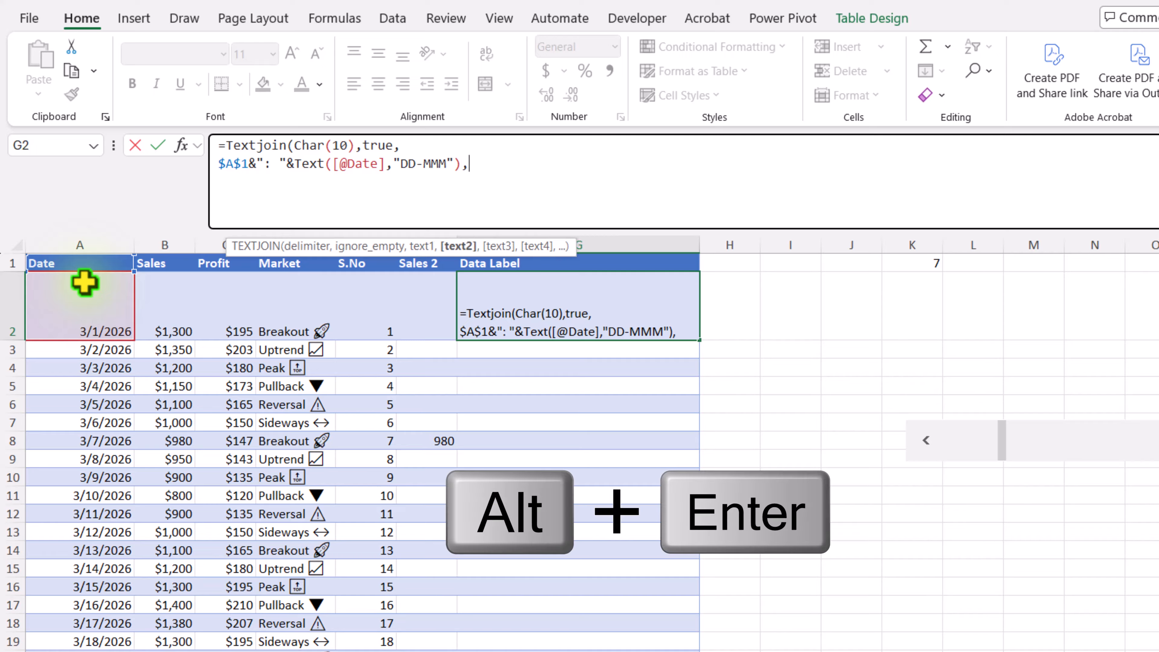
key(alt+Return)
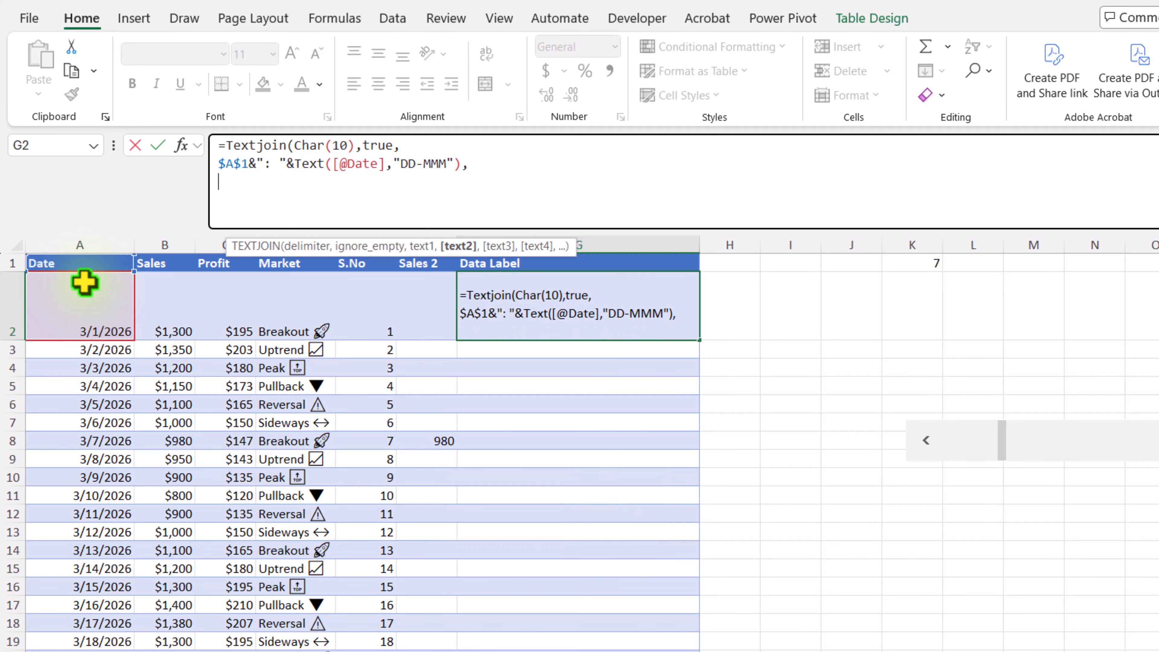
text(B1)
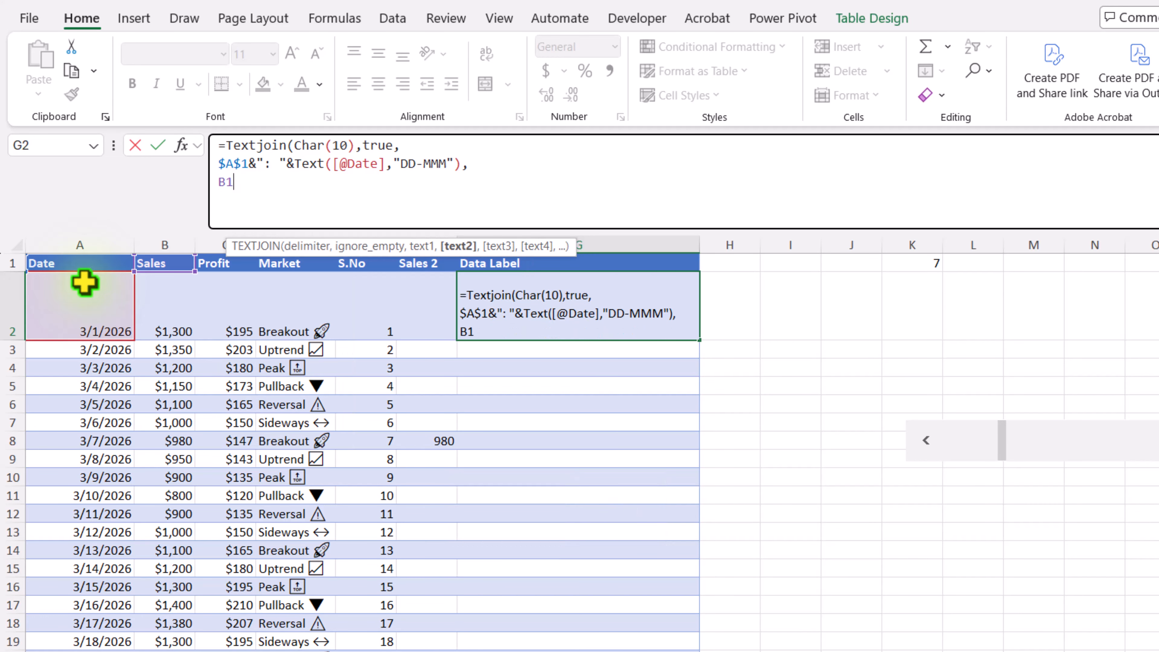
key(F4)
text(&": "&)
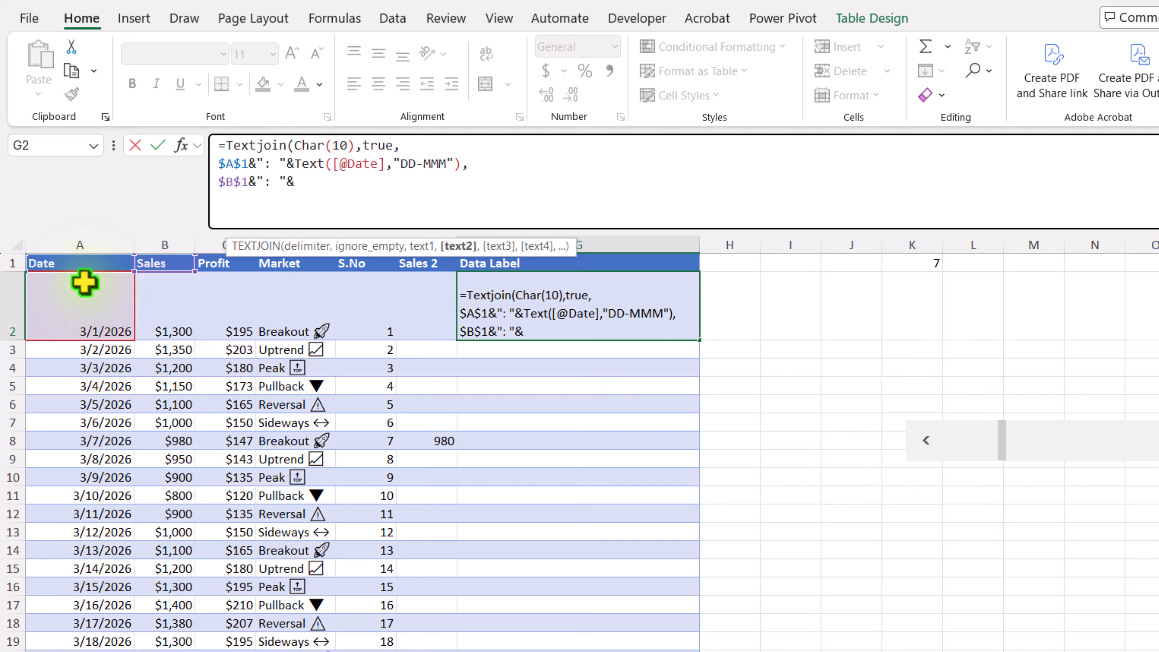
text(Text()
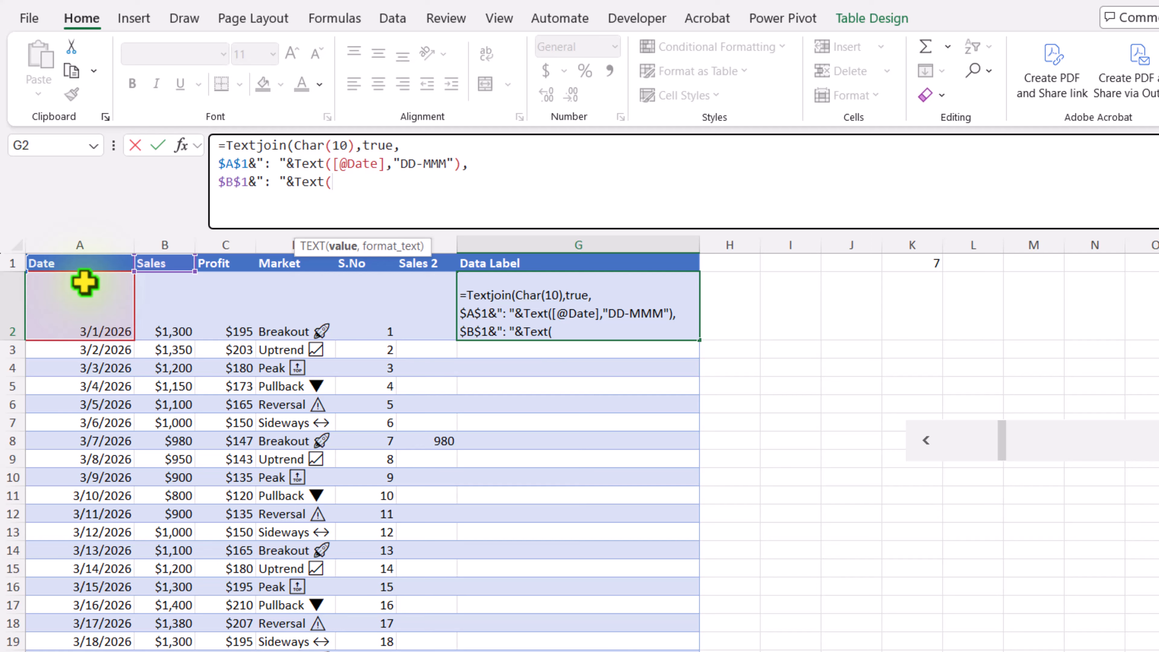
click(163, 300)
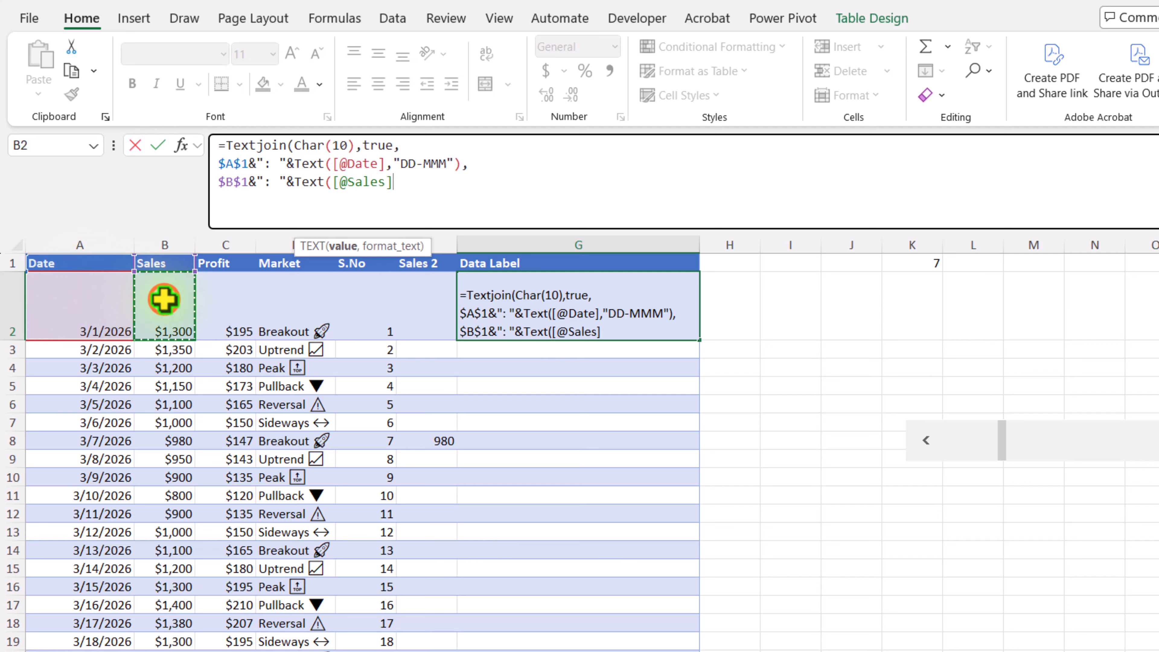
text(,)
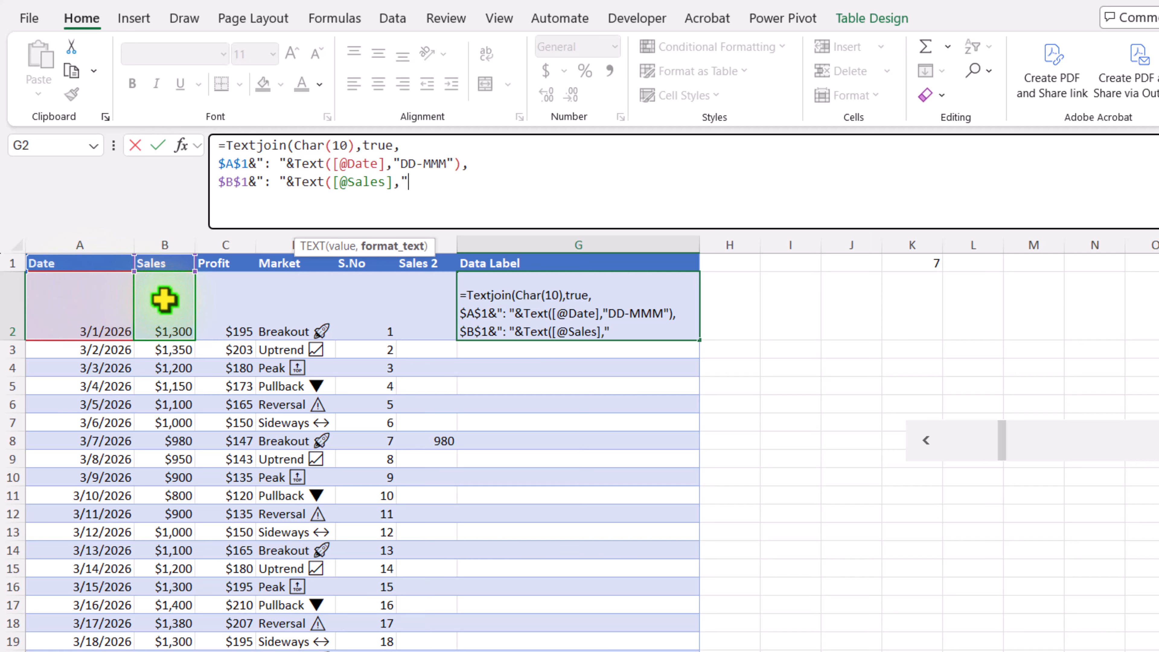
text("$#,##"))
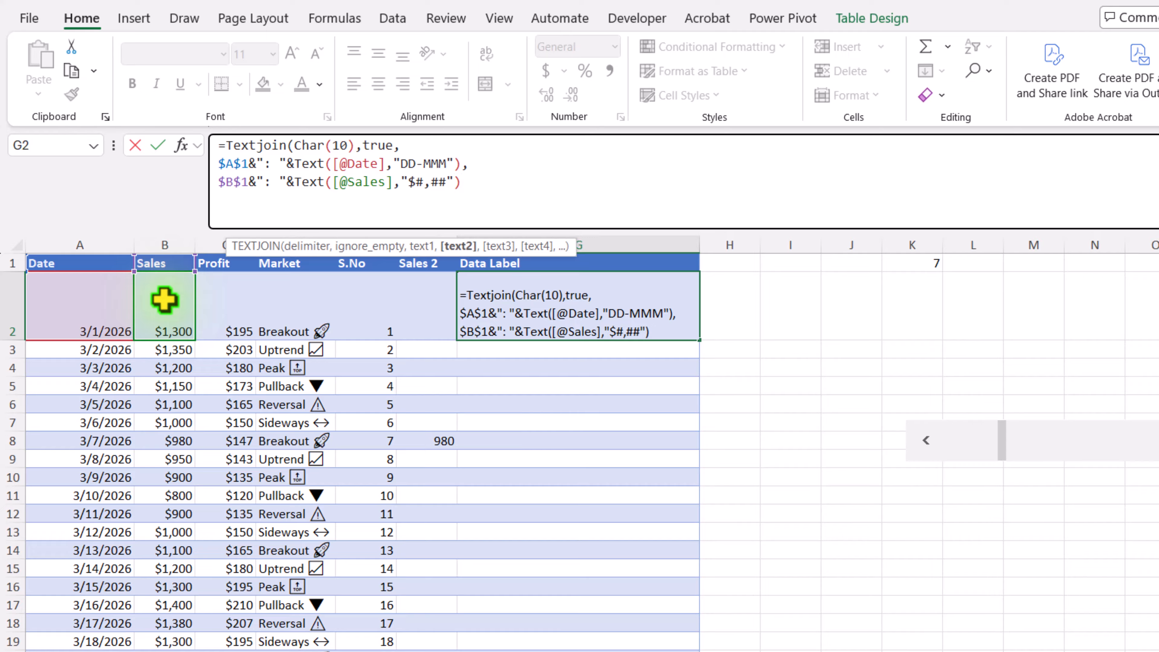
text())
key(ctrl+Return)
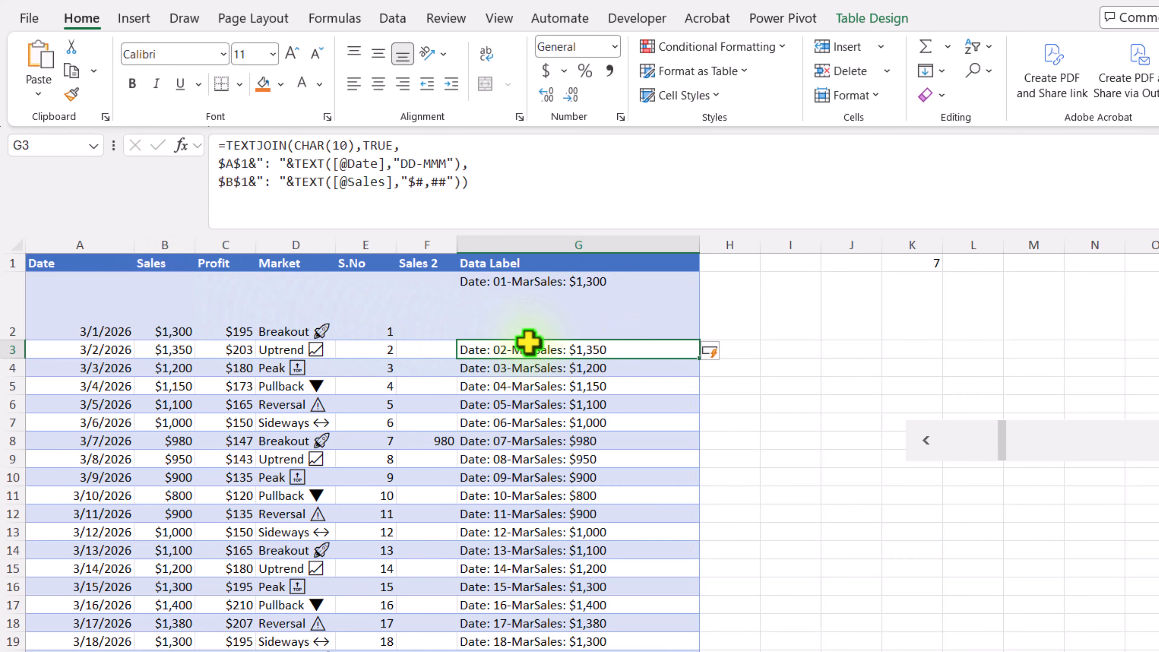
Turn on text wrapping for the Data Label cell G2
click(584, 350)
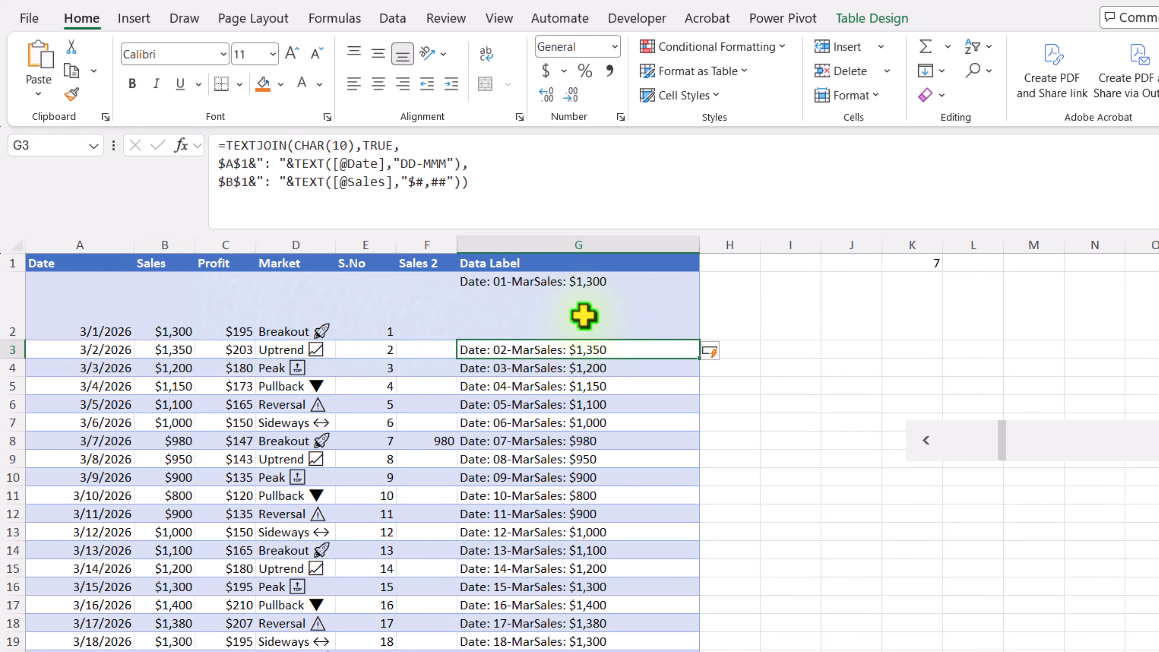
click(584, 315)
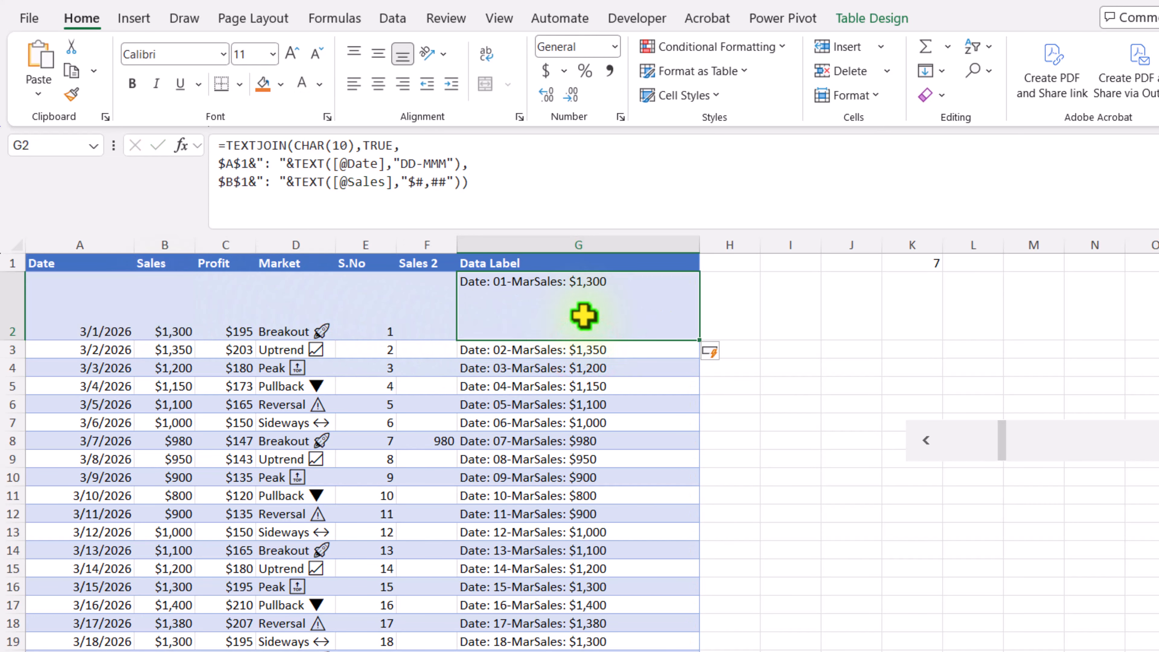
click(486, 55)
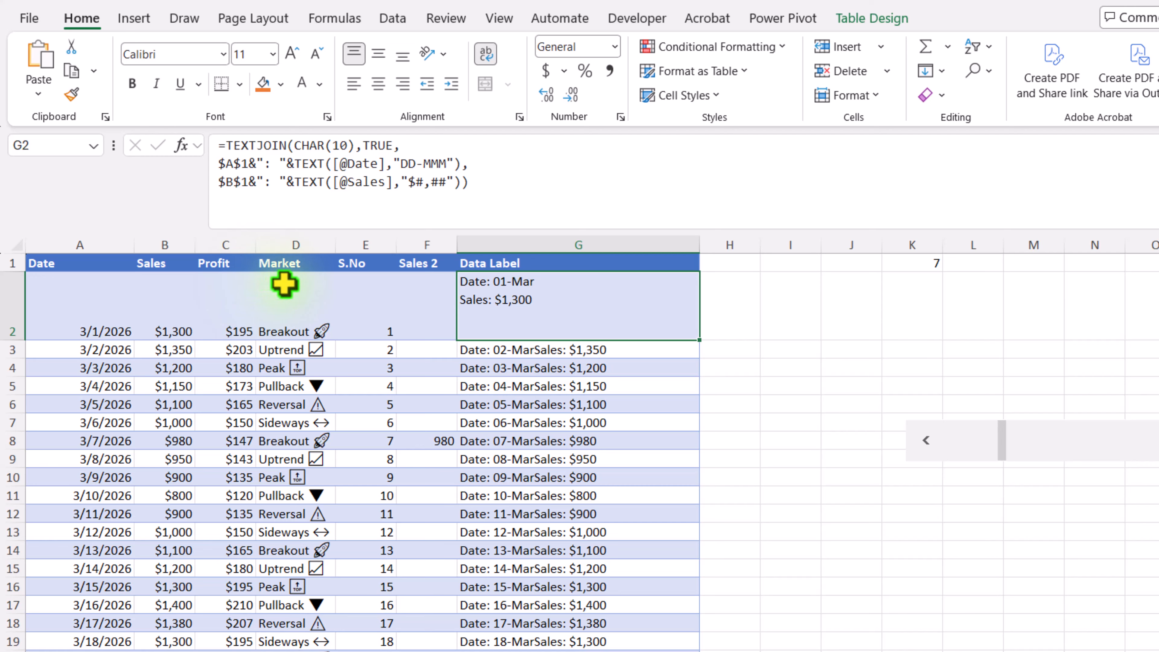
click(515, 186)
key(BackSpace)
text(,)
key(alt+Return)
text($C$1&": "&Text()
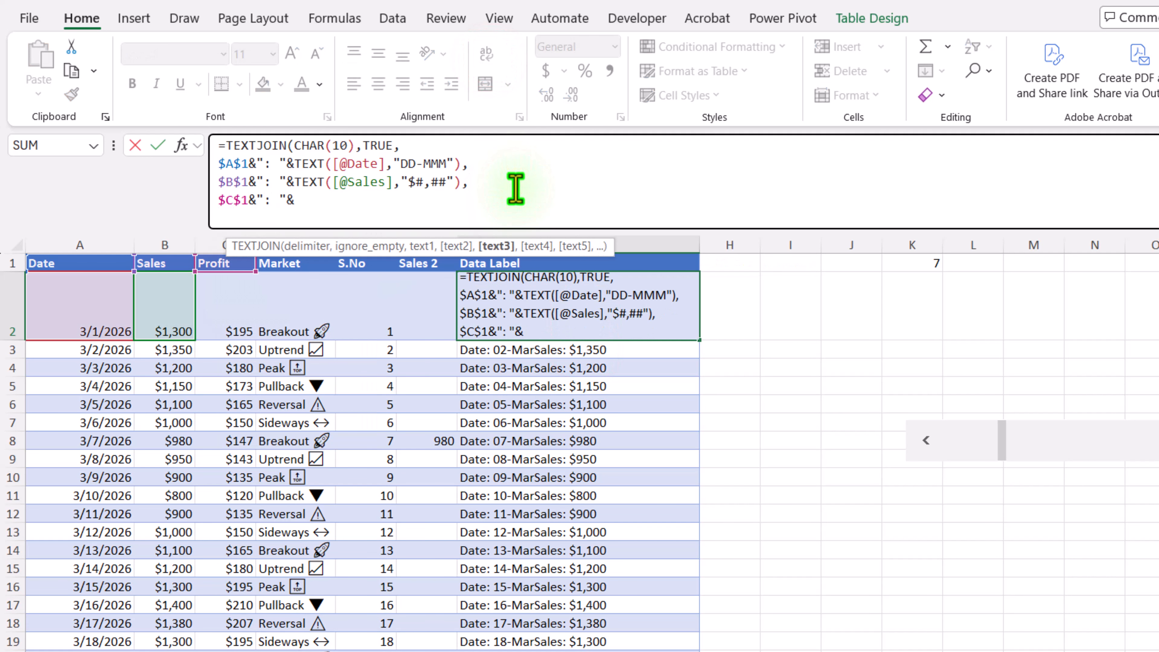
click(222, 293)
text(,"$#,##"),)
key(alt+Return)
text($D$1&": "&)
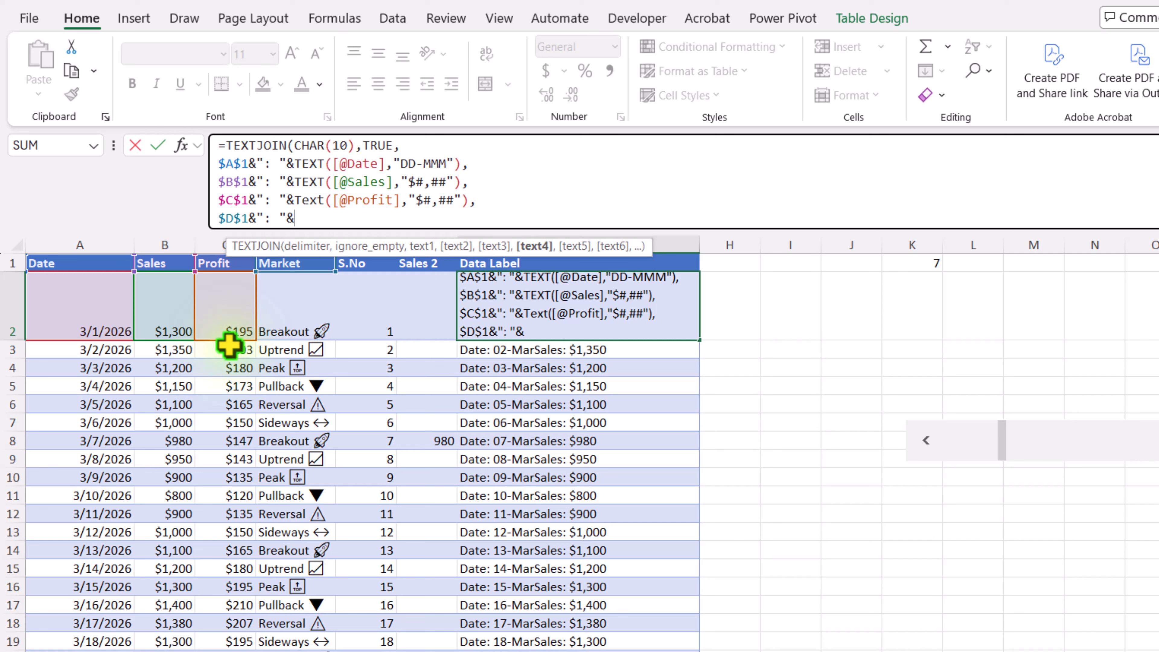
click(297, 320)
text())
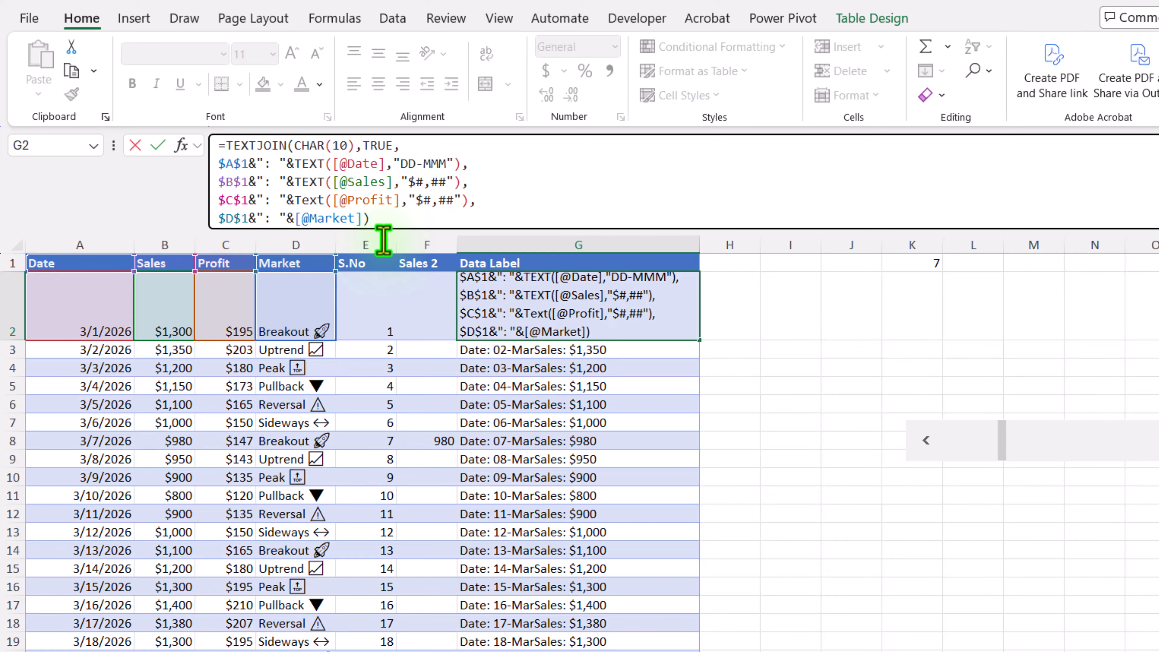
key(Return)
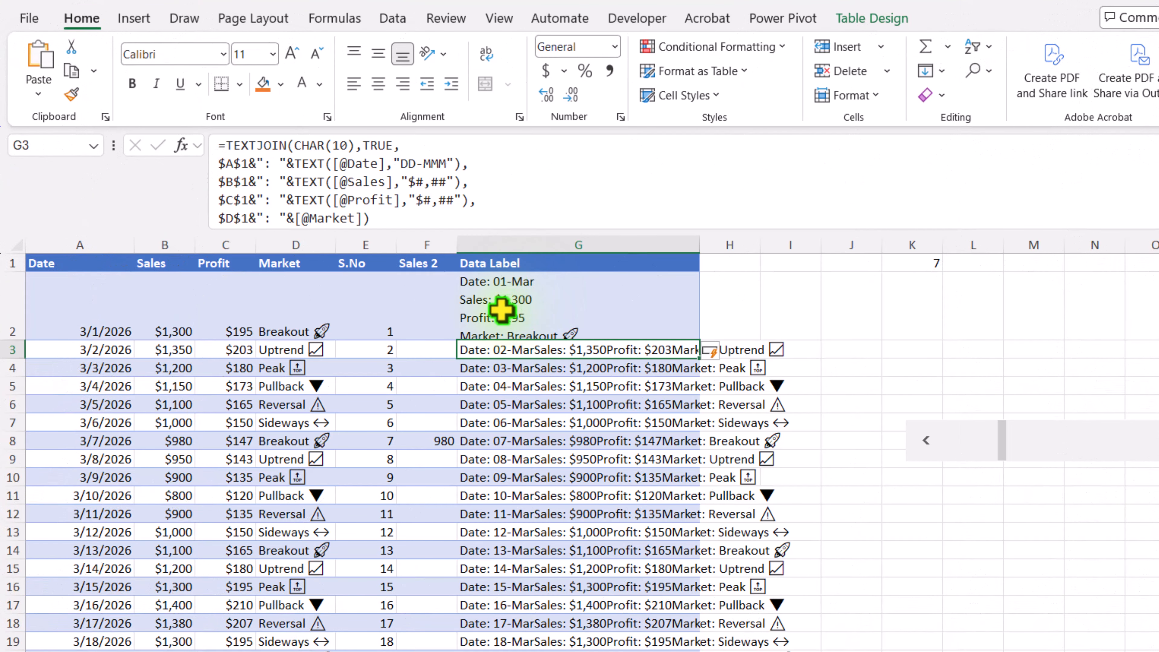
Insert IF([@[S.No]]=$K$1, in front of TEXTJOIN in the G2 Data Label formula
click(504, 308)
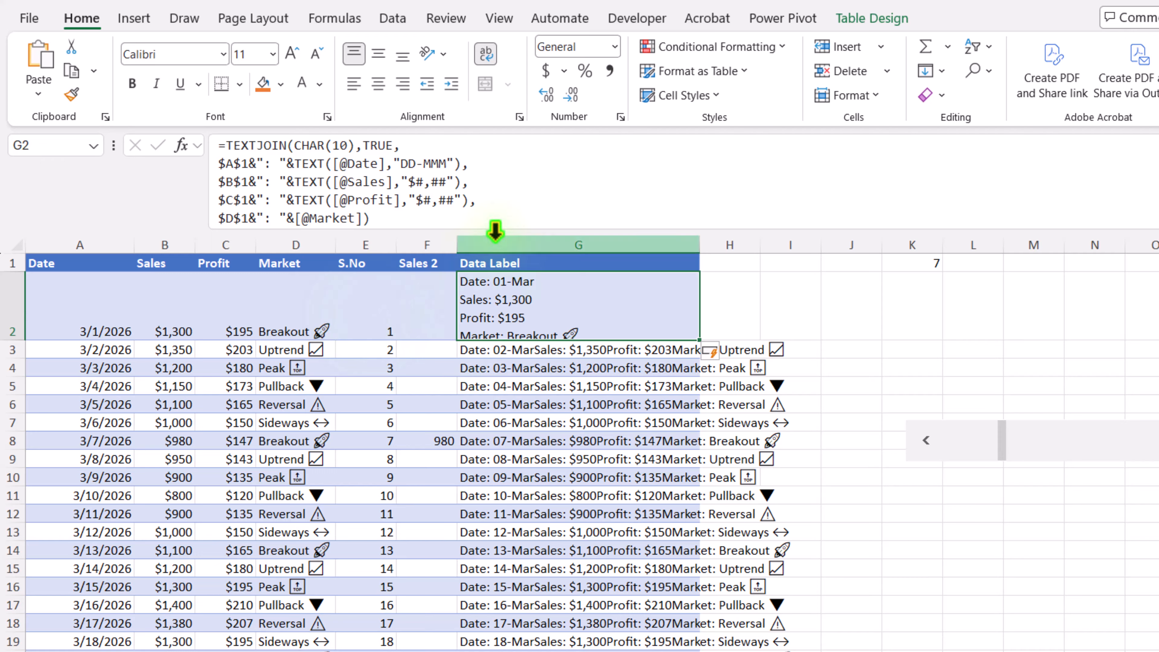
click(219, 145)
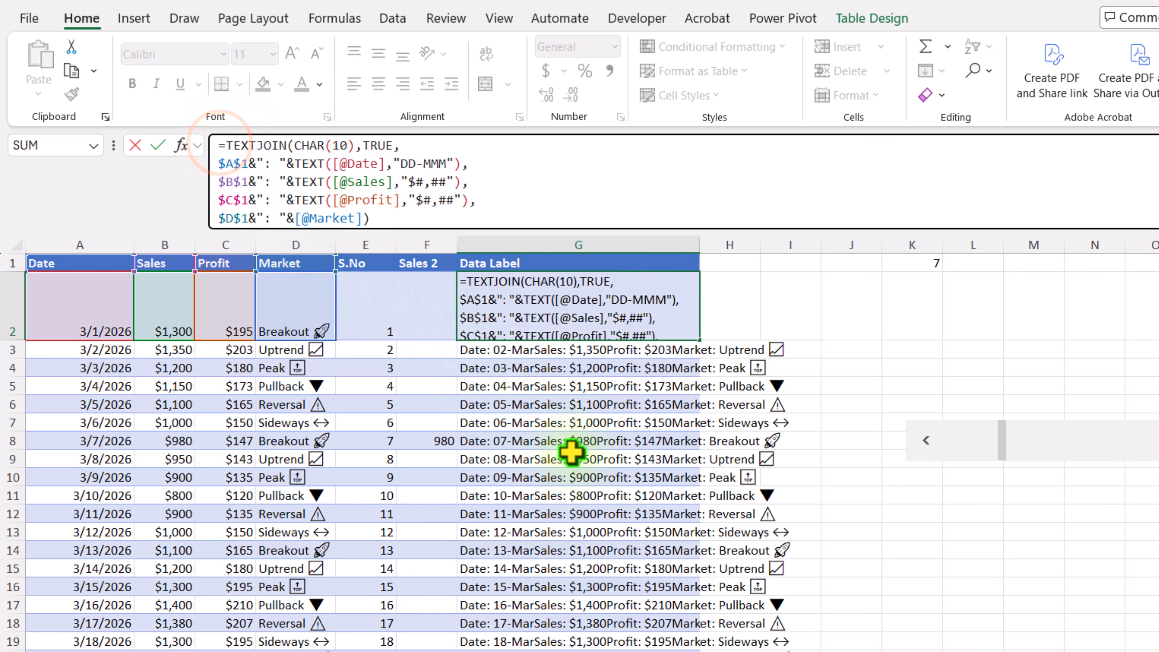
text(IF()
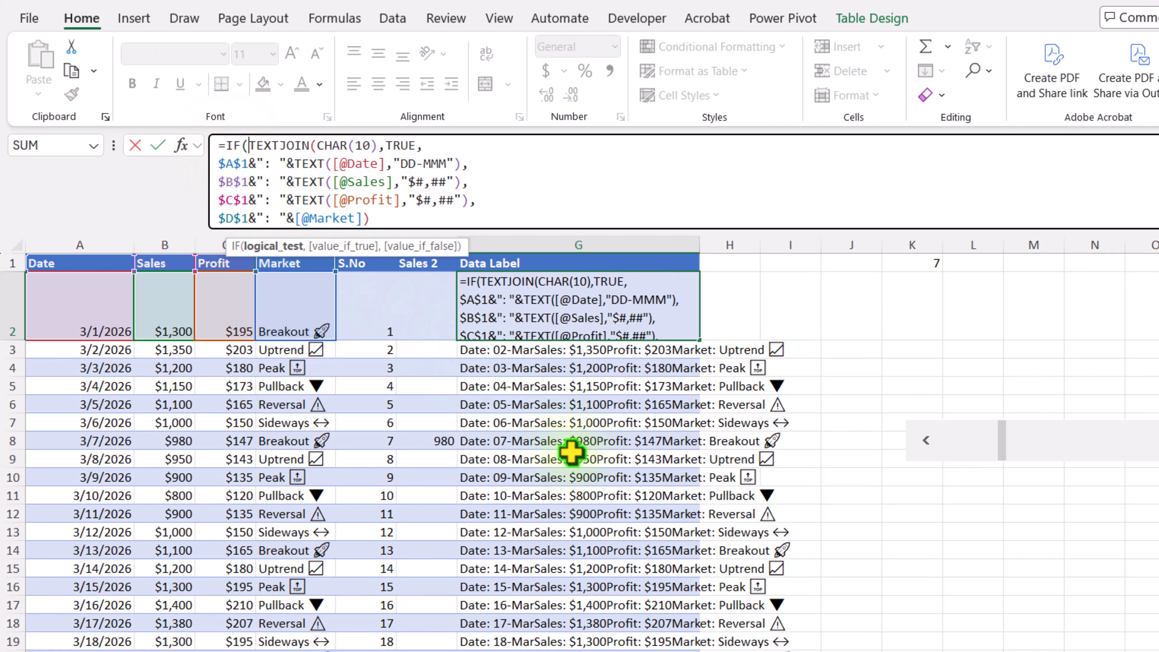
click(375, 302)
text(=)
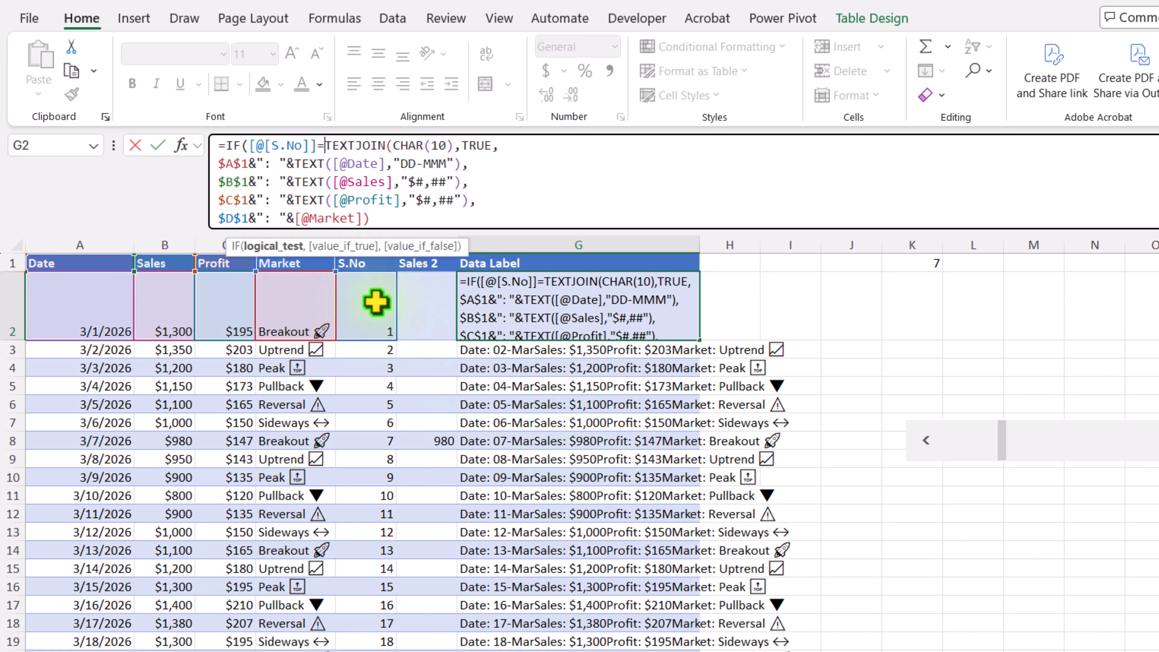
click(913, 263)
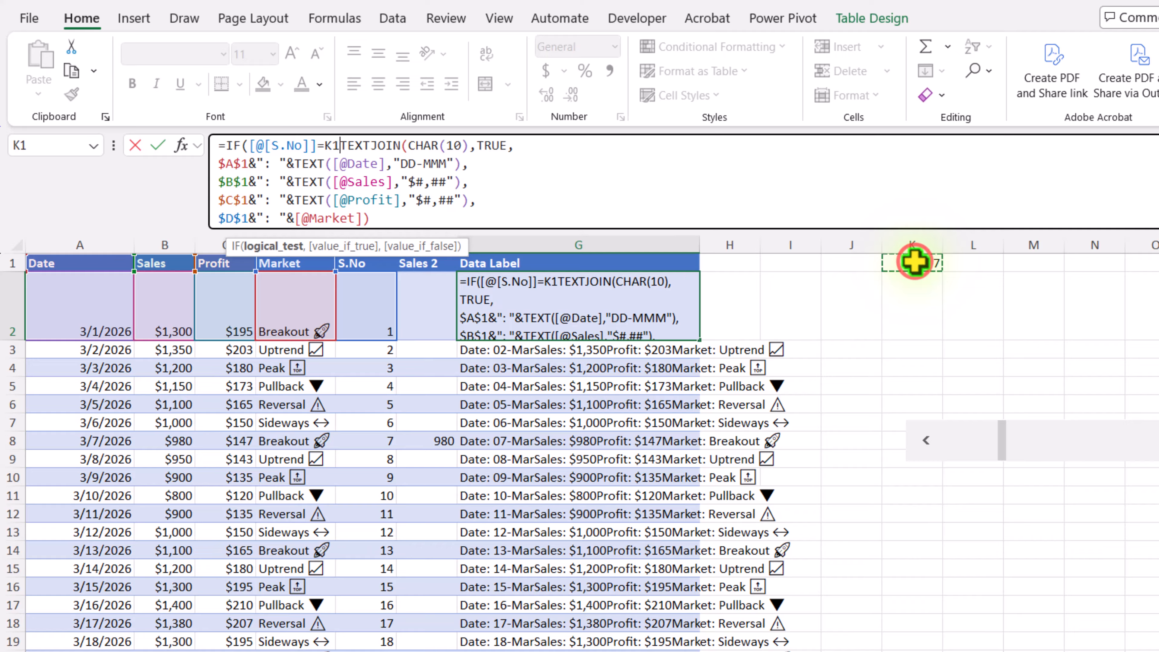
key(F4)
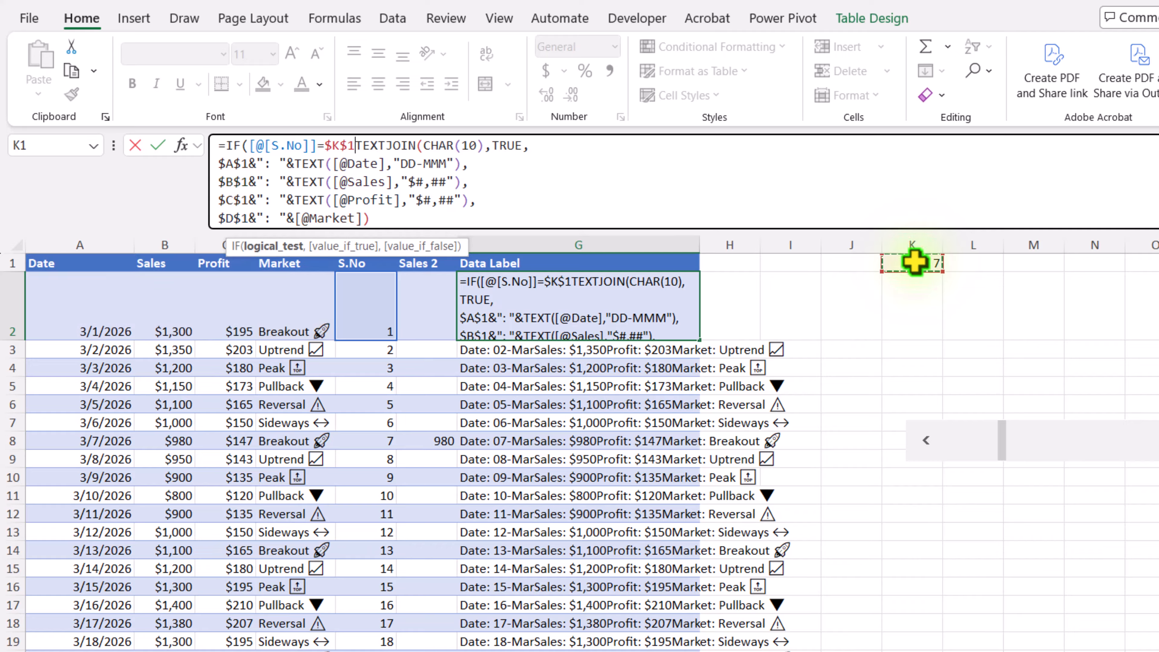
text(,)
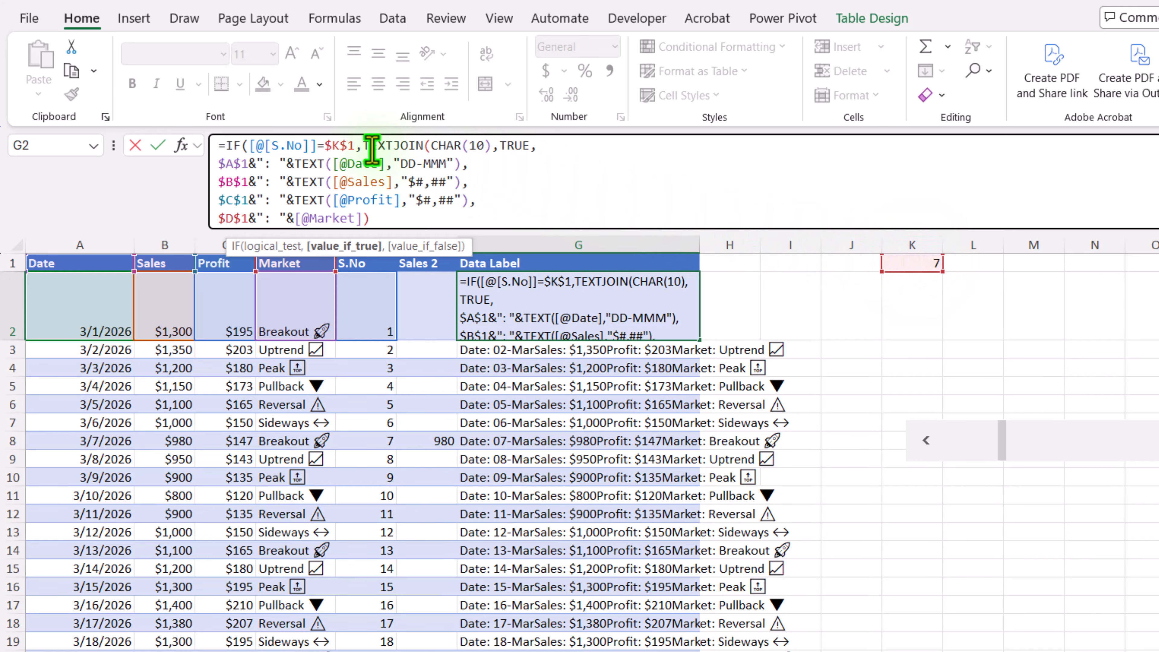
Give the IF an empty string "" as its false value, close it and enter the Data Label formula
click(385, 214)
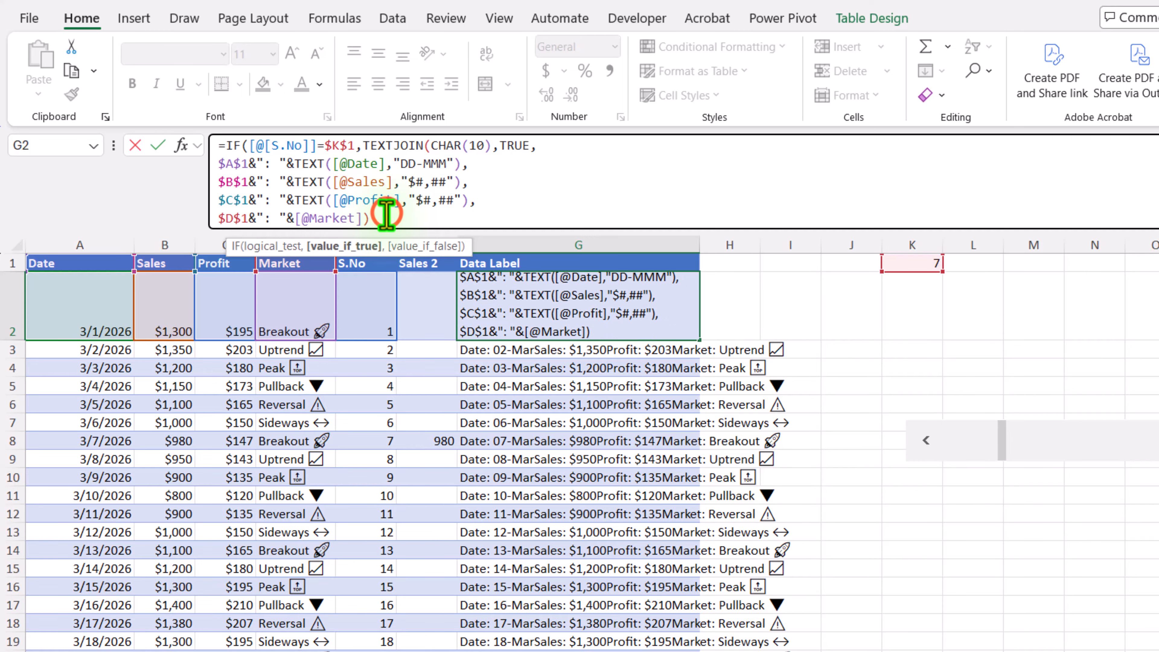
text(,)
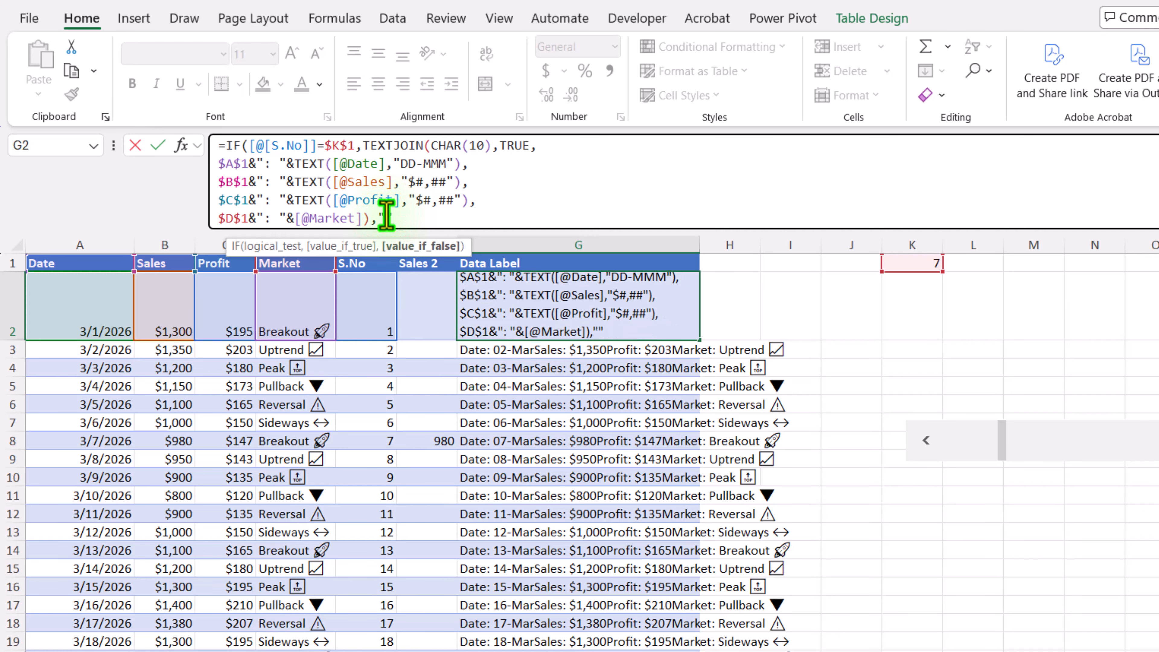
text(""))
key(Return)
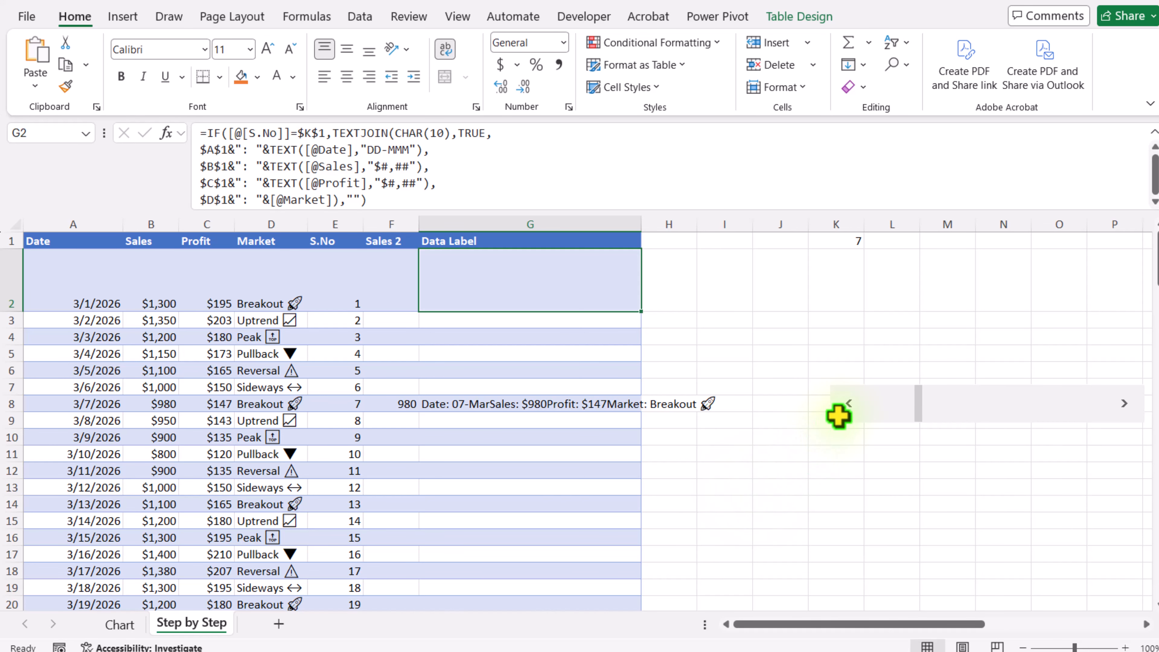
Test the Data Label formula by stepping the scroll bar back to 4
click(848, 403)
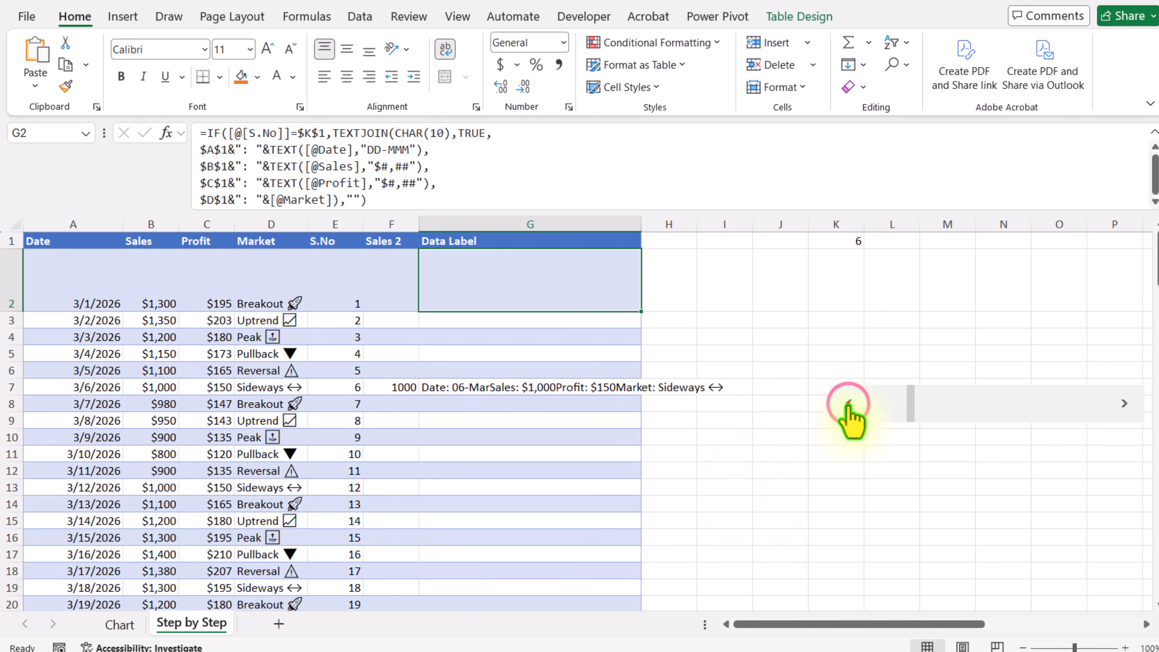
click(848, 403)
click(848, 403)
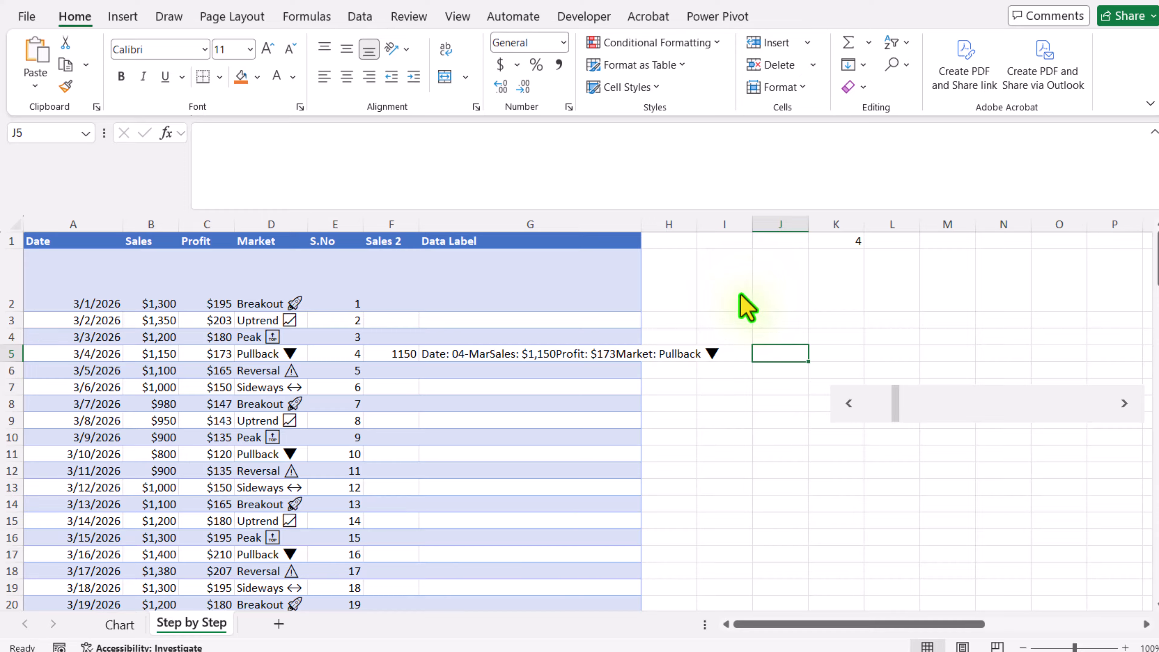
Insert an empty 2-D clustered column chart on the Step by Step sheet
click(123, 17)
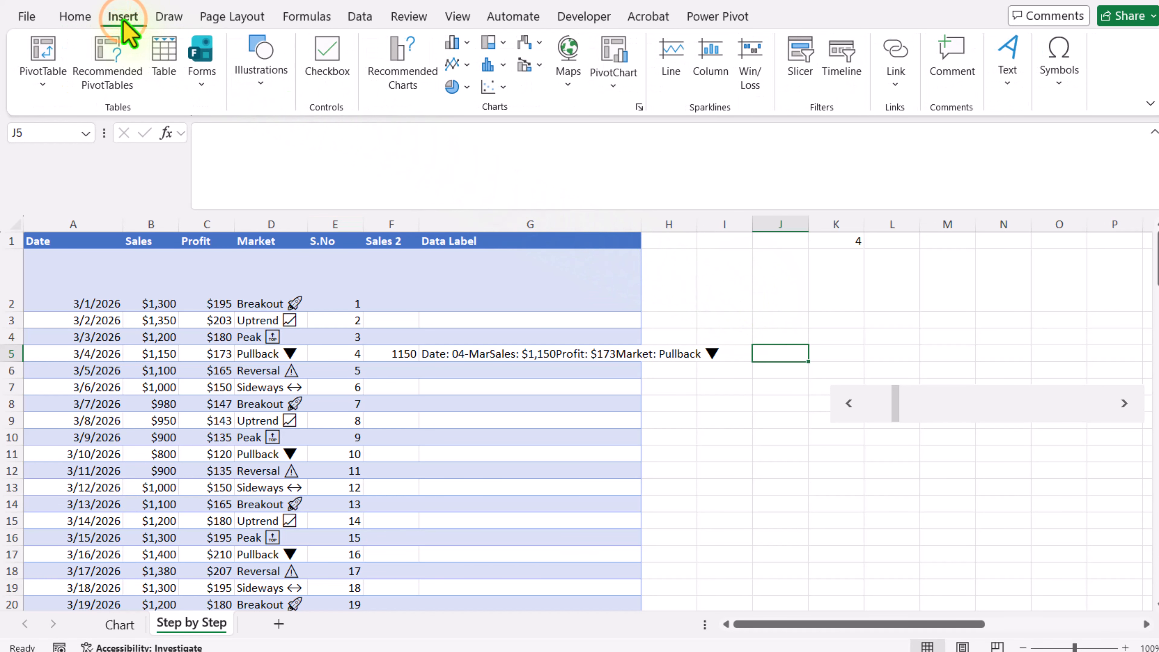
click(459, 42)
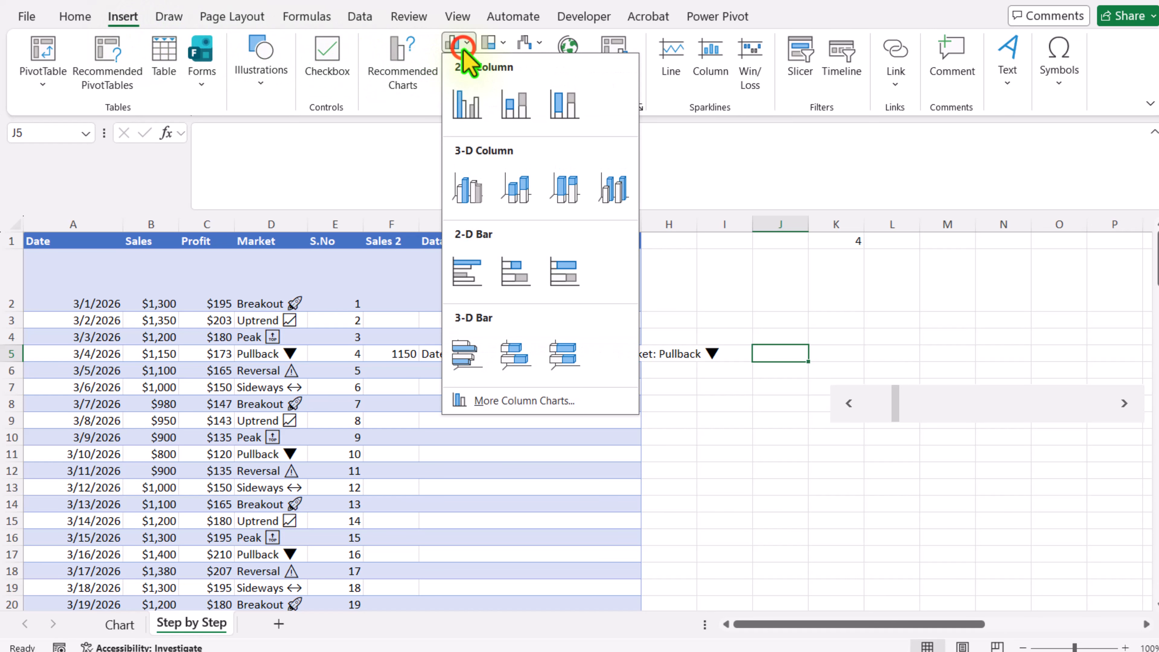
click(471, 101)
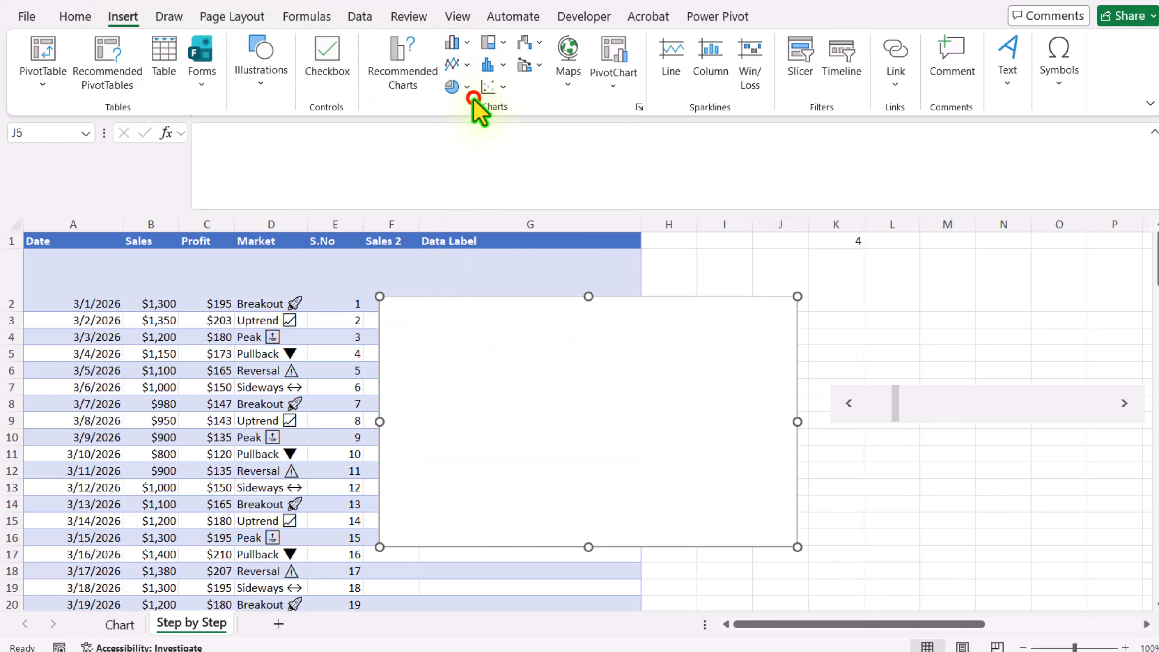
Add a Sales series to the empty chart, with its name from B1 and its values from B2:B32
click(629, 297)
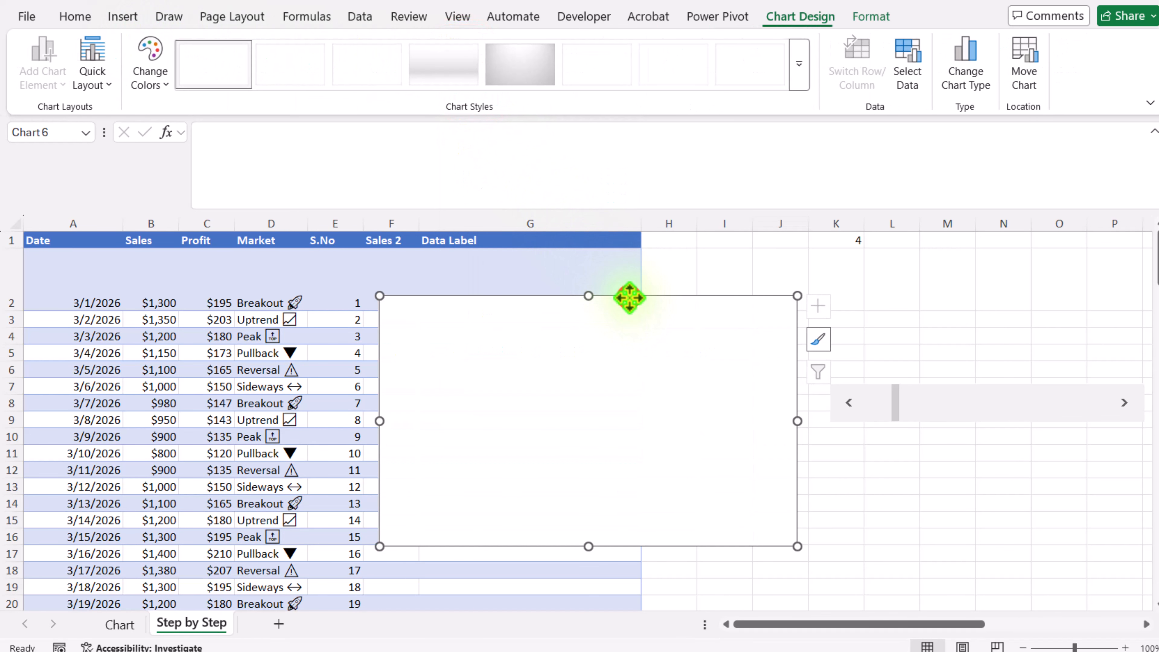
click(906, 73)
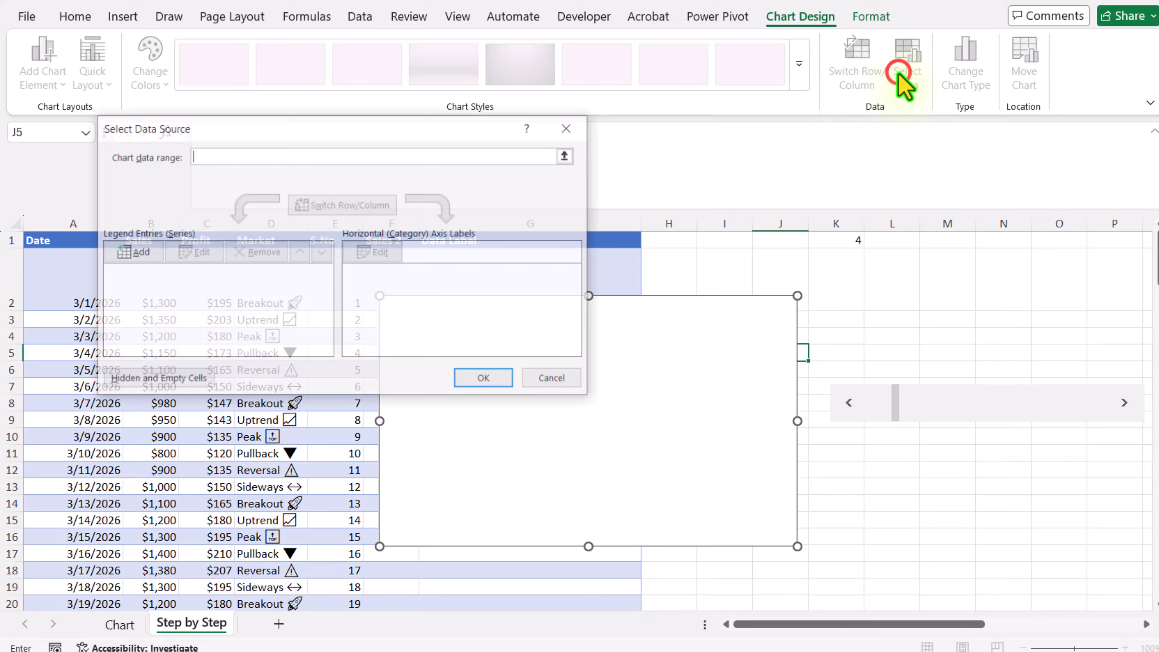
click(134, 251)
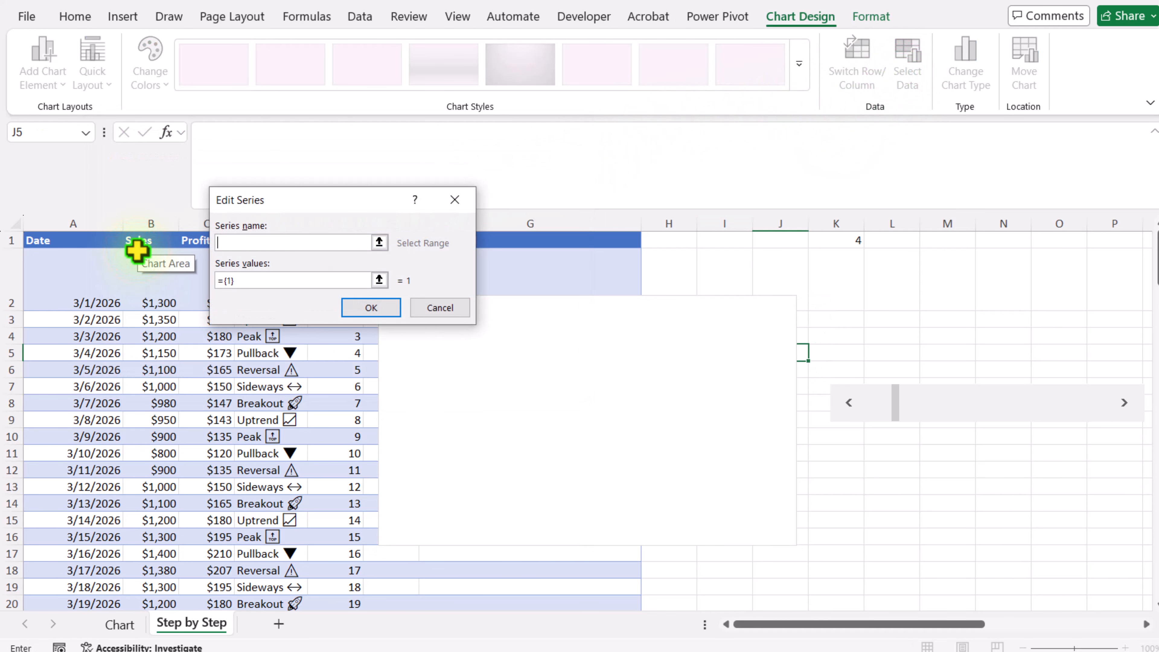
click(162, 245)
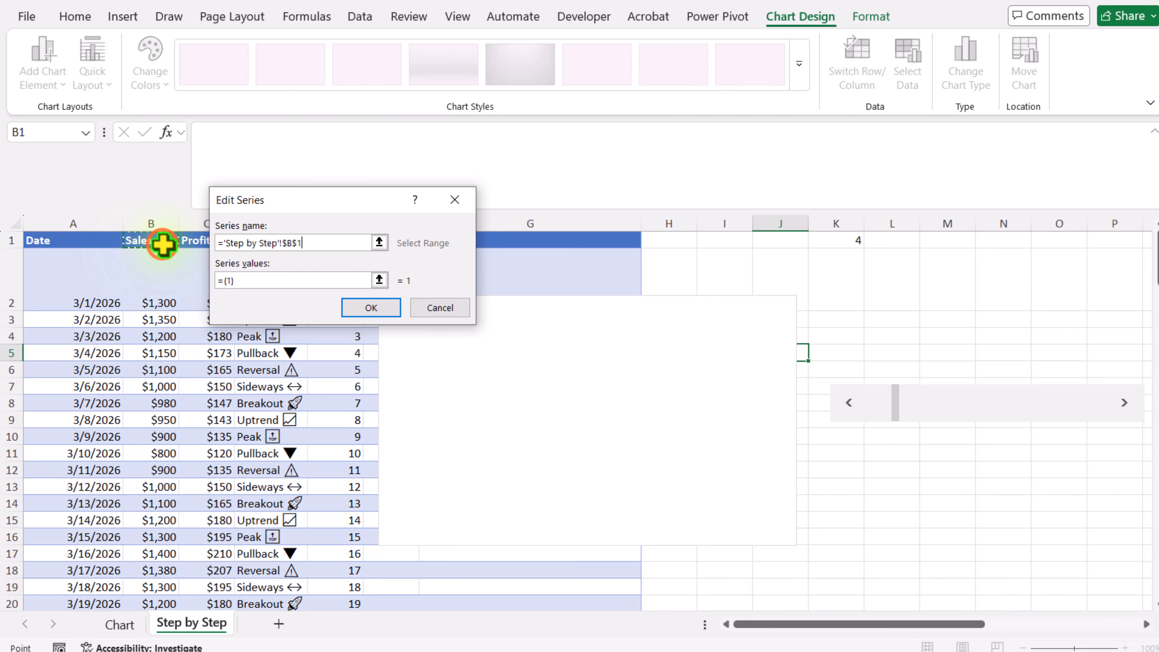
click(250, 280)
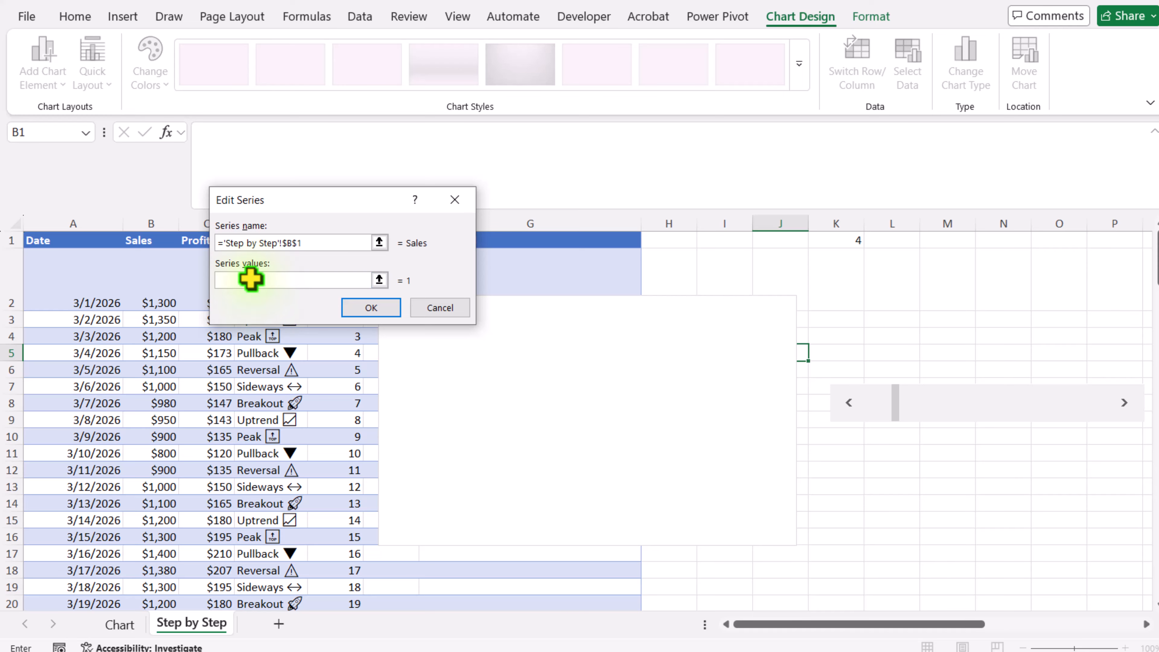
key(BackSpace)
key(BackSpace)
key(BackSpace)
key(BackSpace)
click(154, 234)
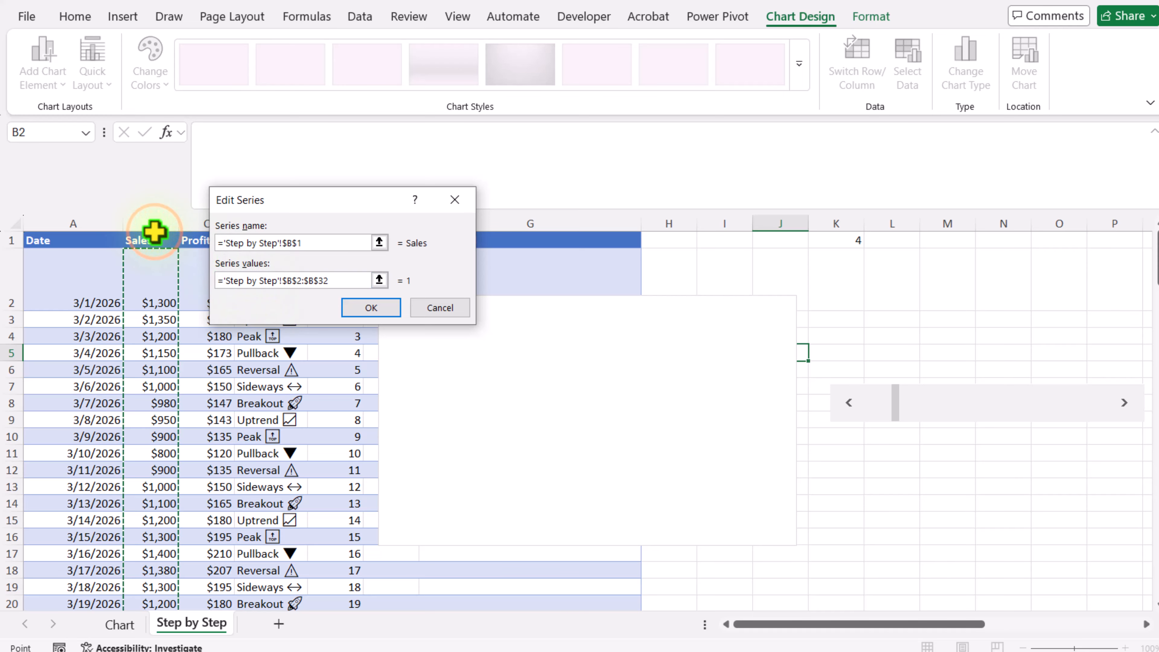
click(374, 308)
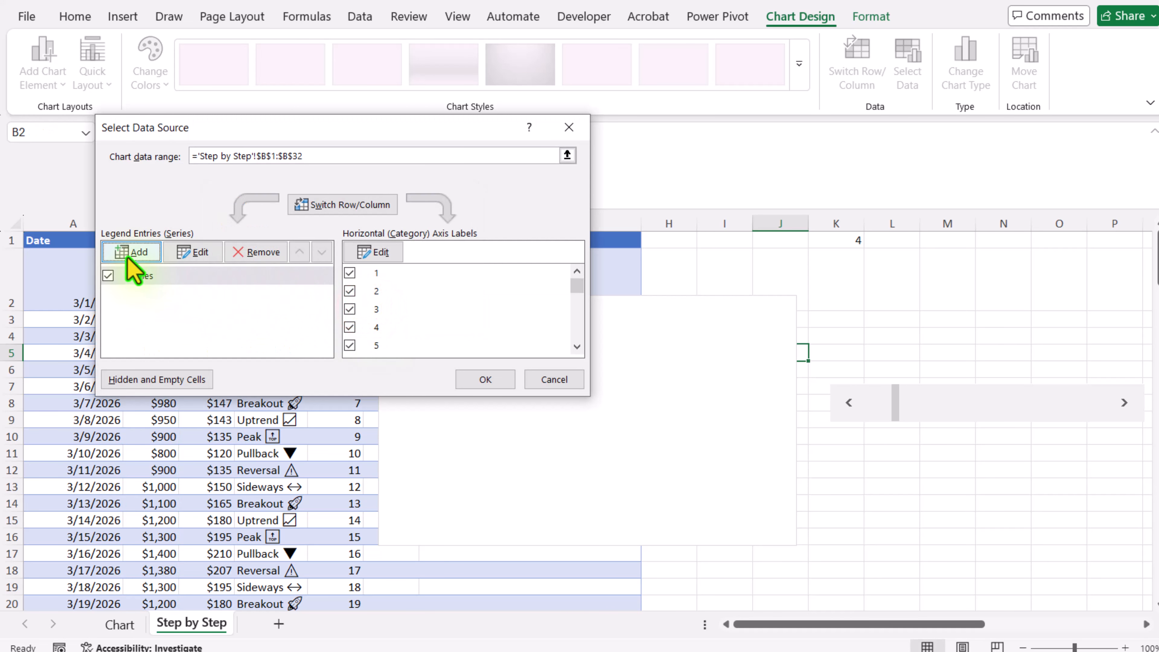
Add a second chart series named from F1 (Sales 2) with the values F2:F32
click(131, 252)
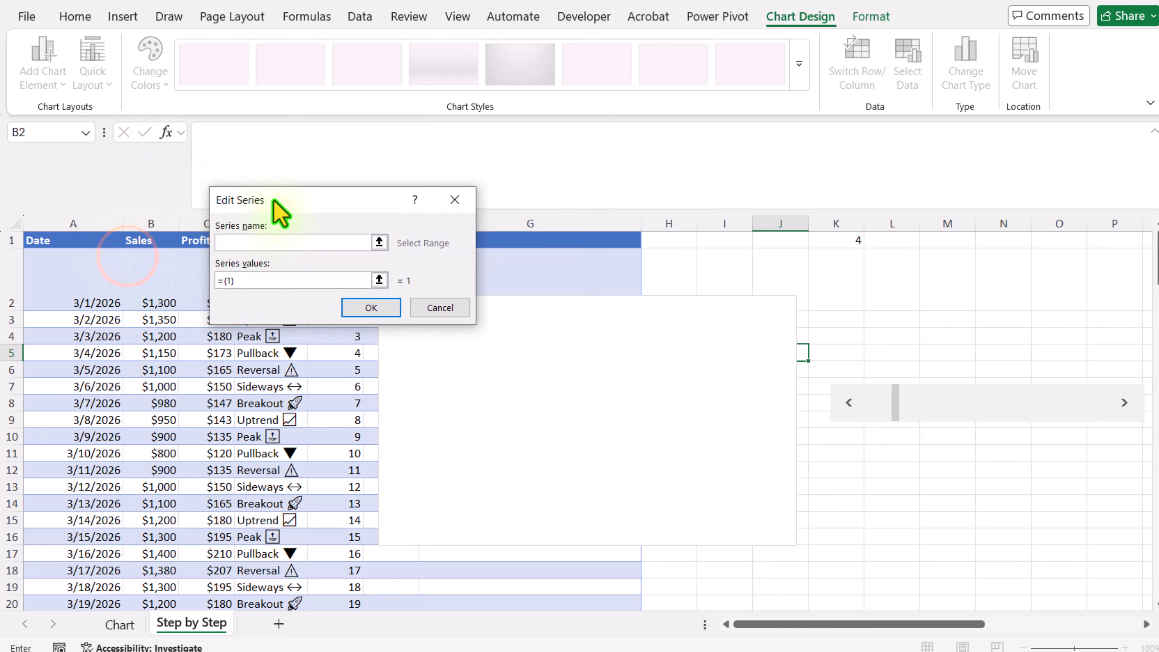
drag(274, 198, 531, 194)
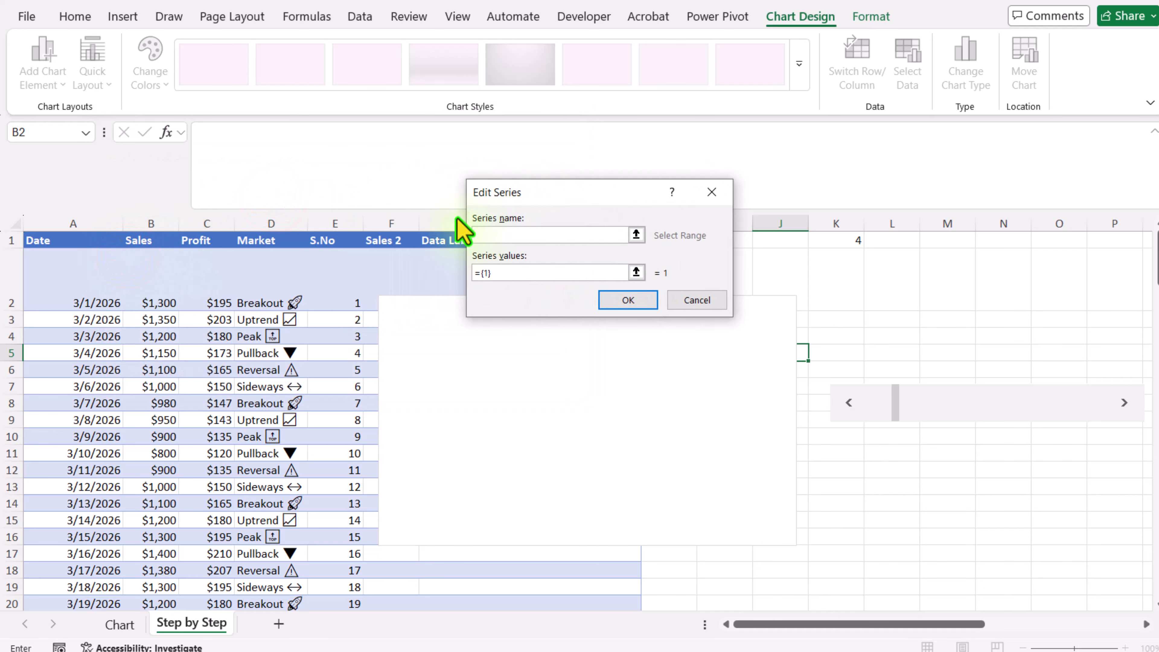
click(396, 239)
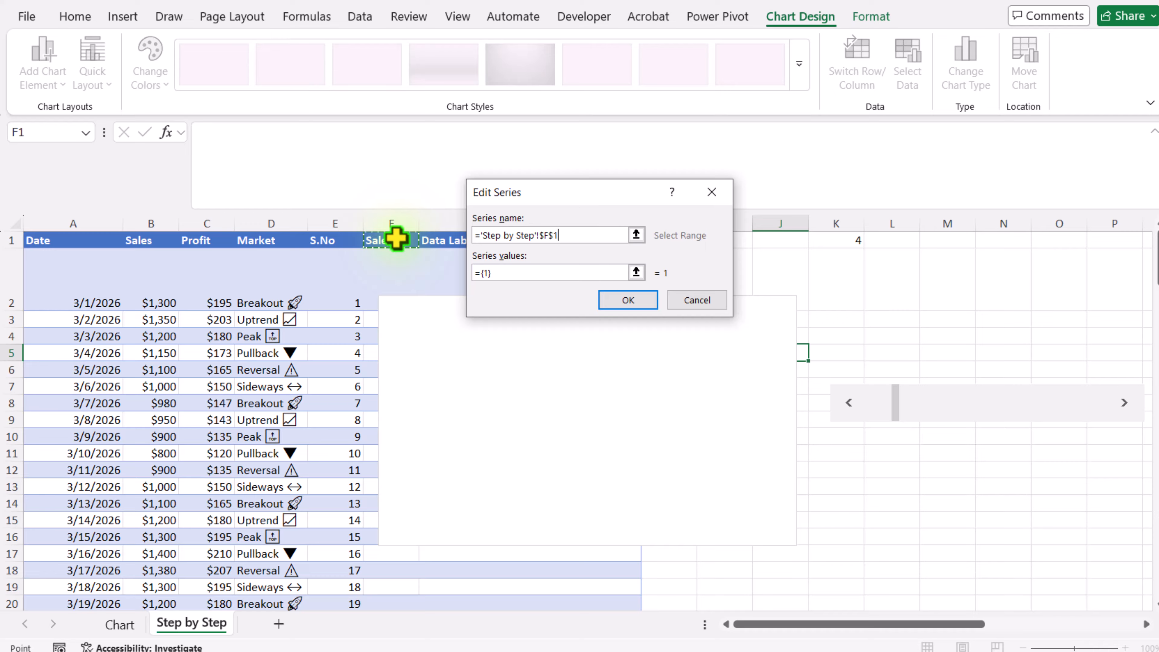
click(502, 271)
key(BackSpace)
key(BackSpace)
key(BackSpace)
key(BackSpace)
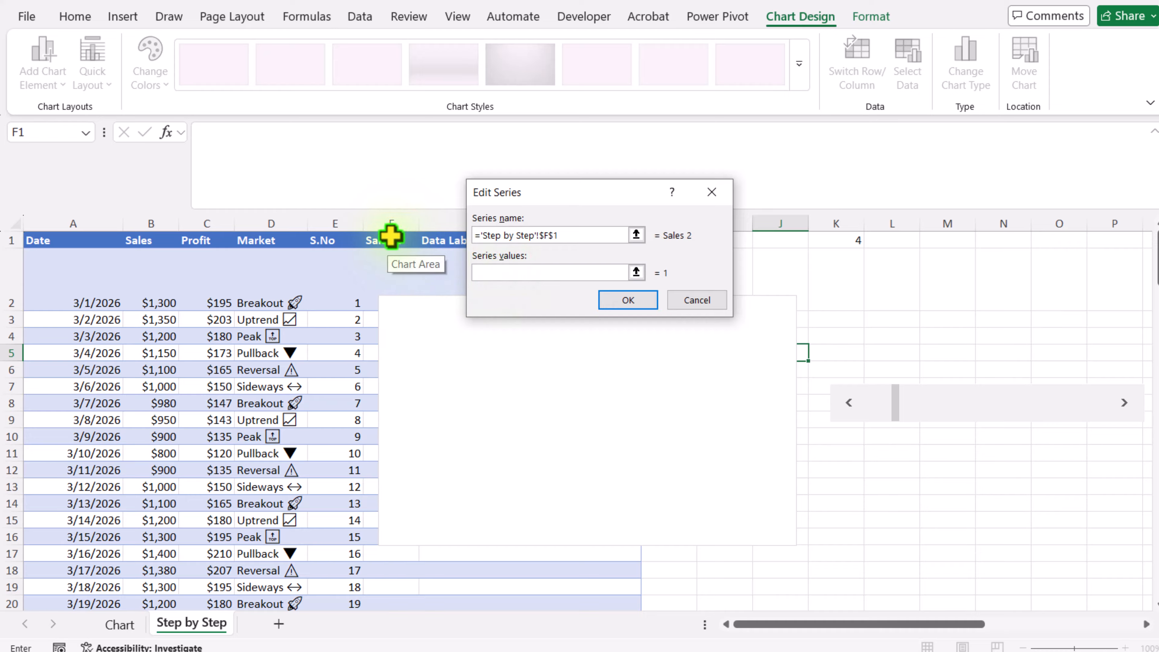
click(391, 255)
key(ctrl+shift+Down)
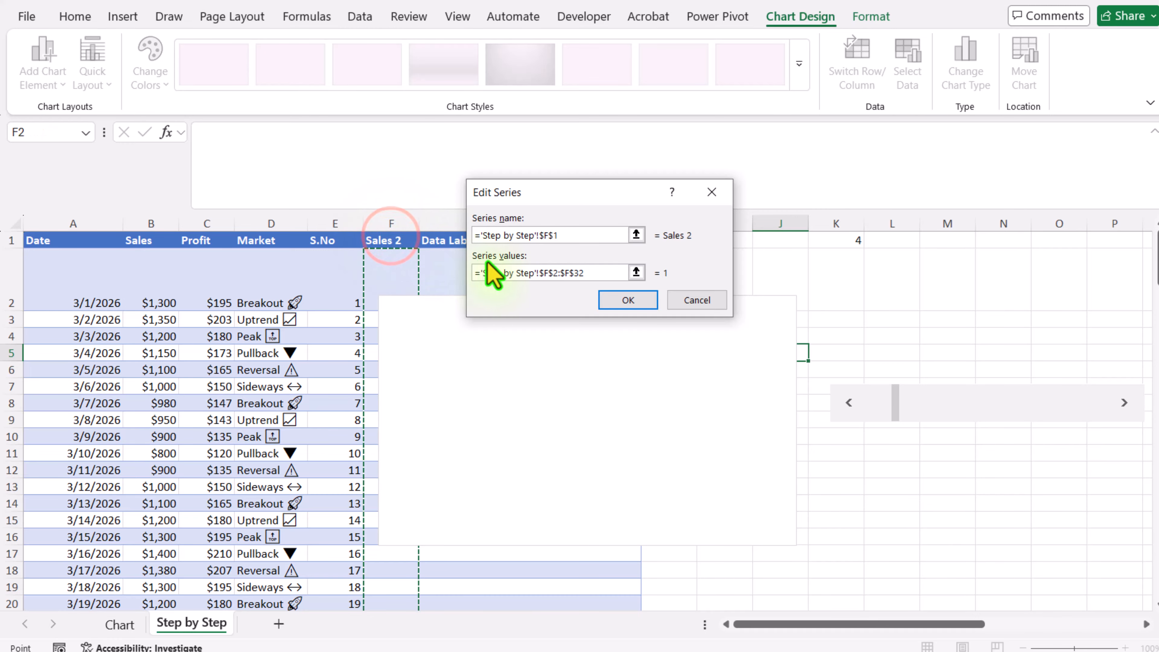
click(632, 301)
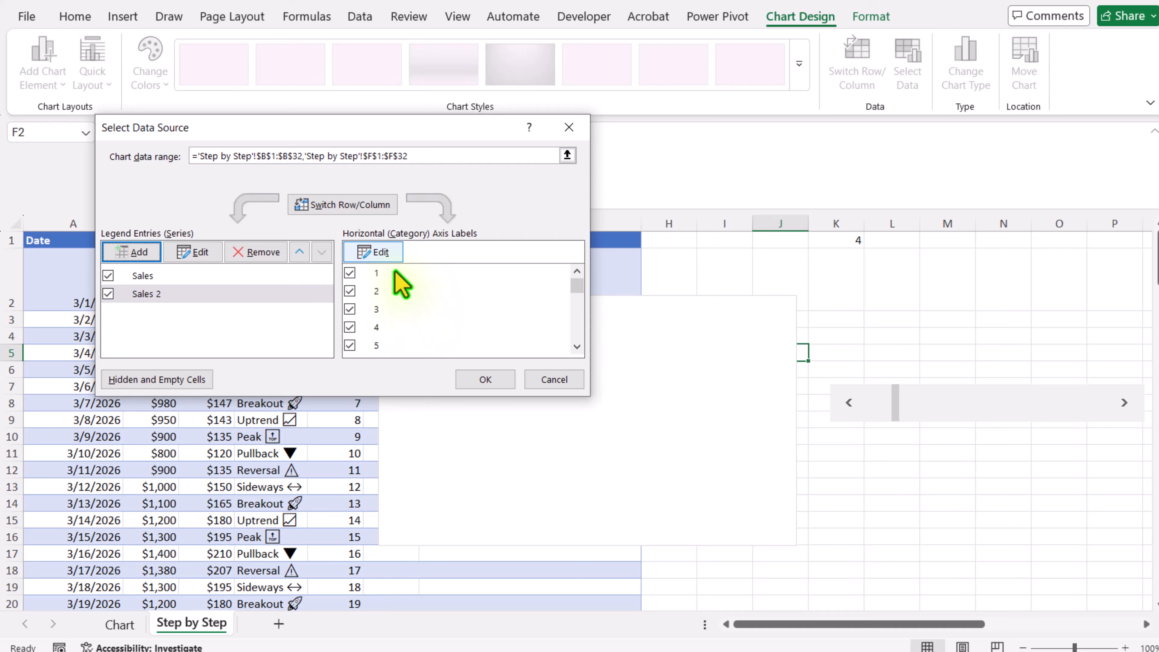
Use the dates in A2:A32 as the horizontal axis labels and apply the chart's data source
click(387, 258)
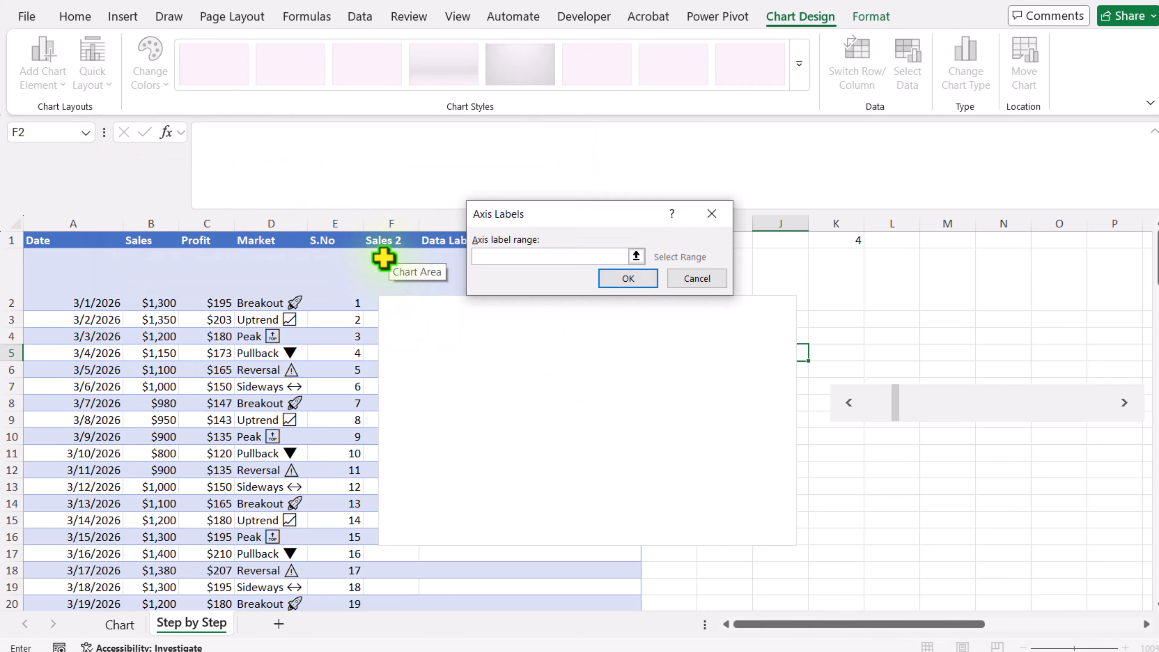
click(106, 235)
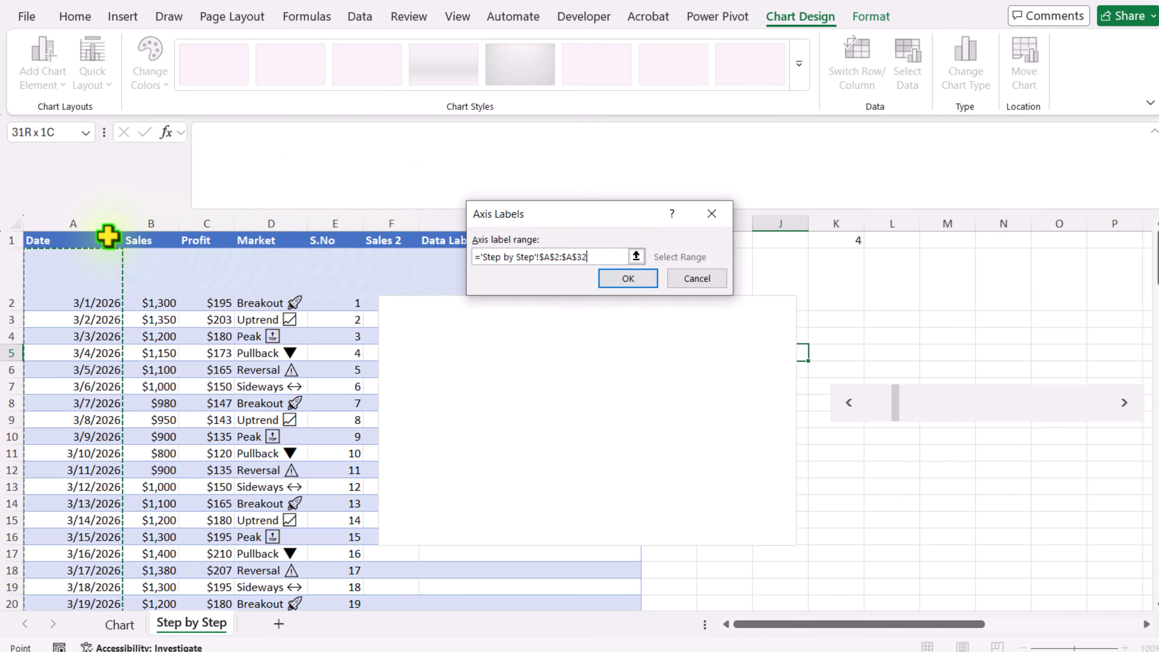
click(613, 286)
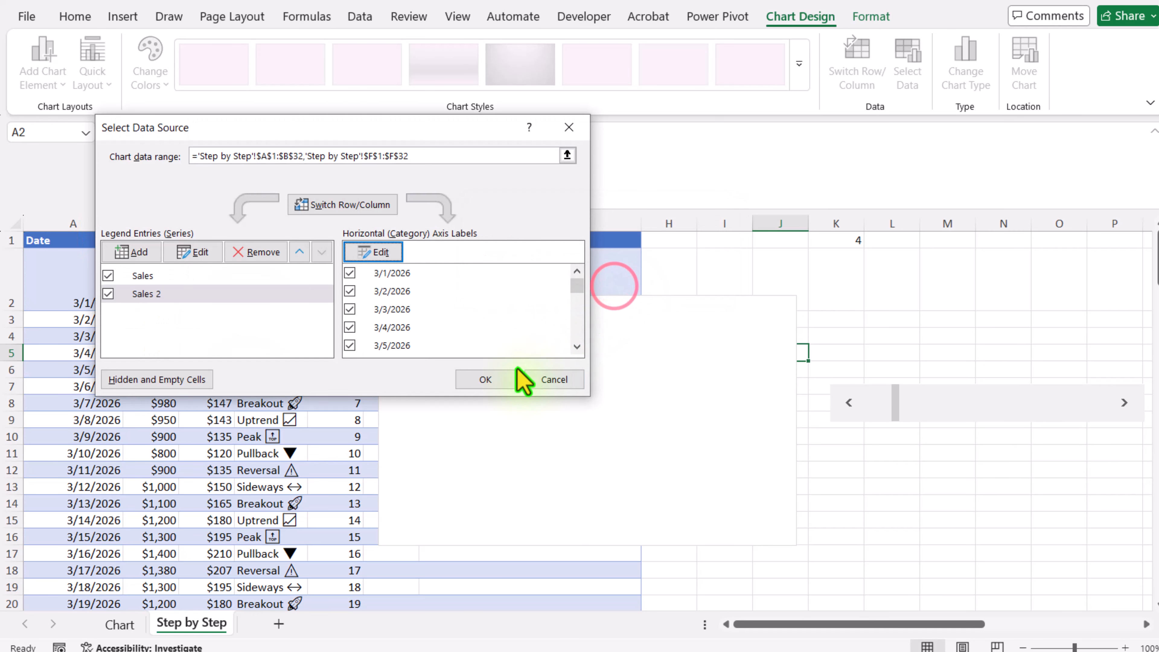
click(495, 384)
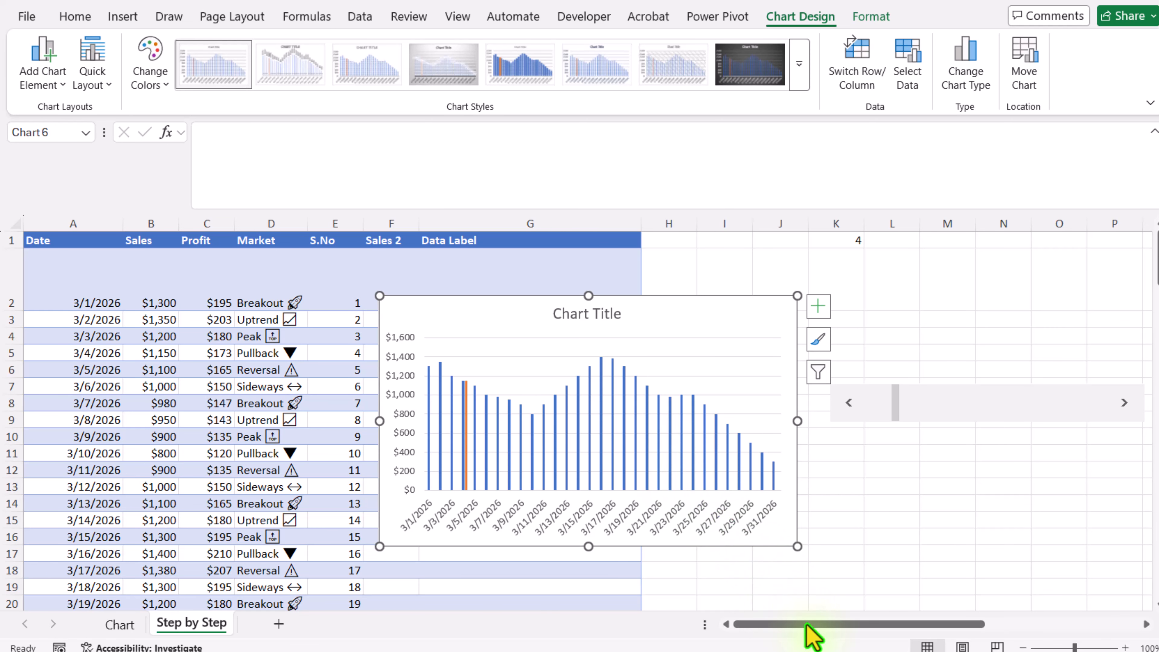
Move the scroll bar and chart beside the table, with the chart above the scroll bar, and widen the chart to about column W
drag(806, 623, 948, 637)
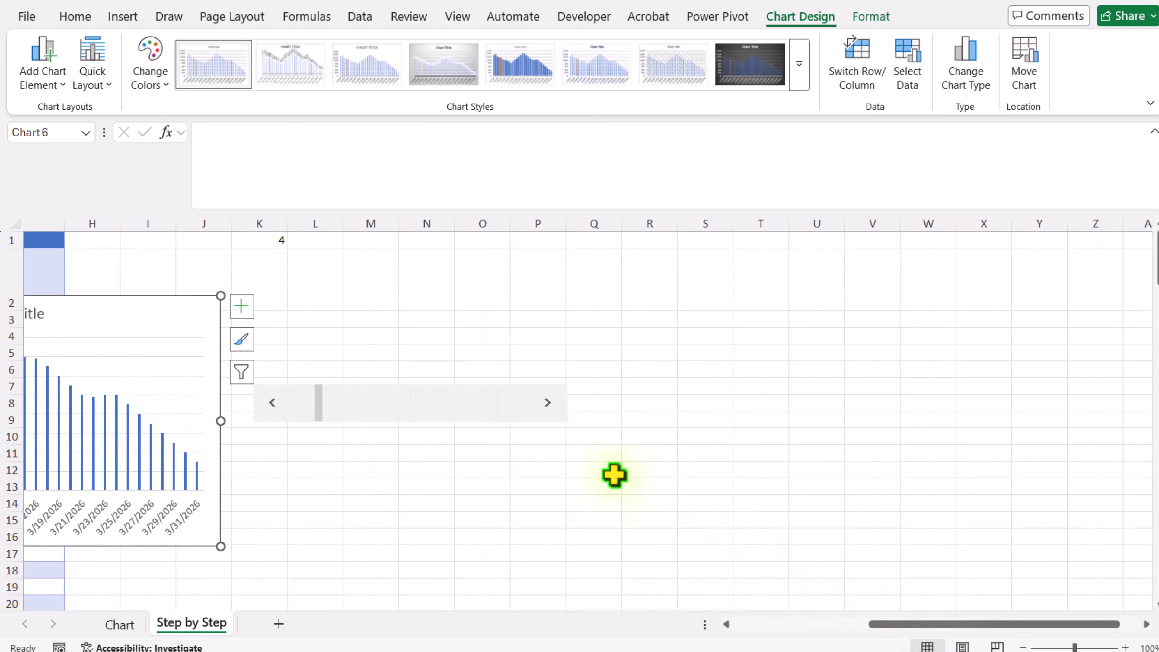
ctrl+click(463, 411)
drag(454, 397, 430, 553)
drag(145, 309, 541, 288)
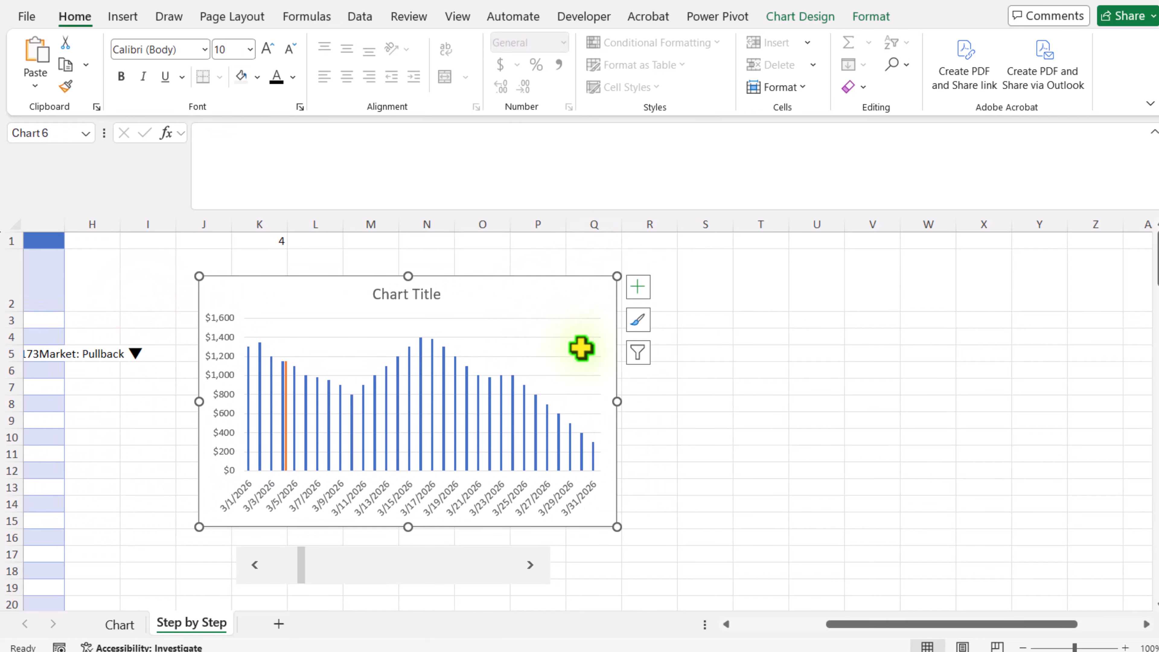
drag(617, 402, 966, 405)
Move the scroll bar down to about rows 22 to 24 and stretch the chart's lower edge to about row 19
scroll(712, 484, down, 1)
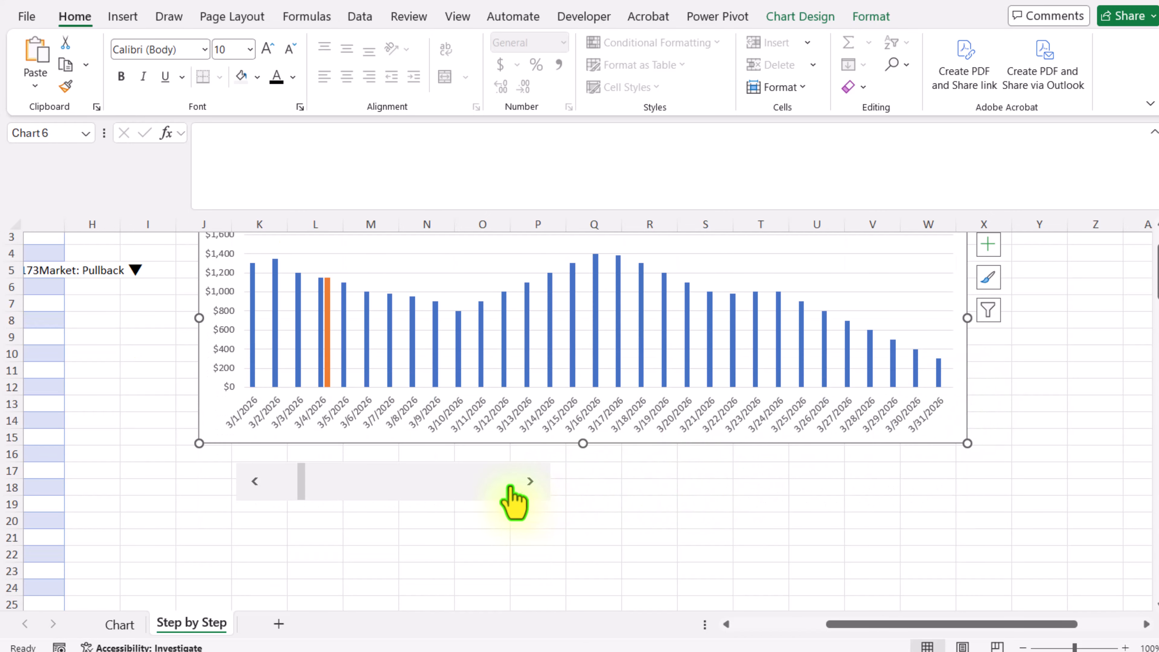
right_click(498, 485)
click(472, 485)
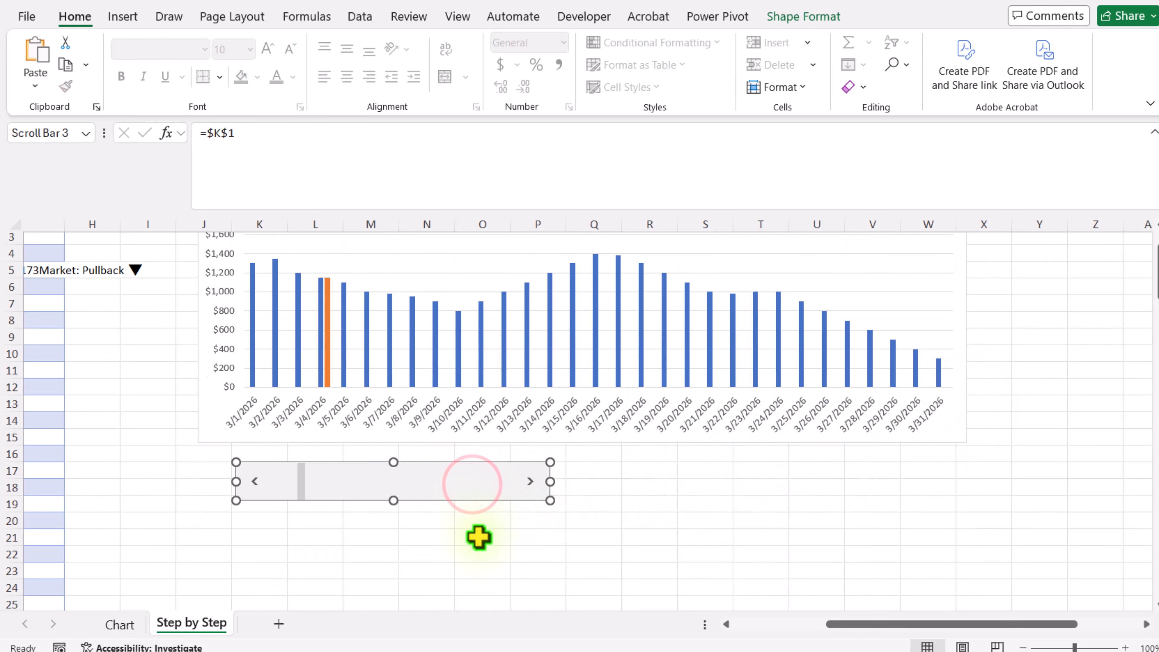
drag(486, 502, 480, 585)
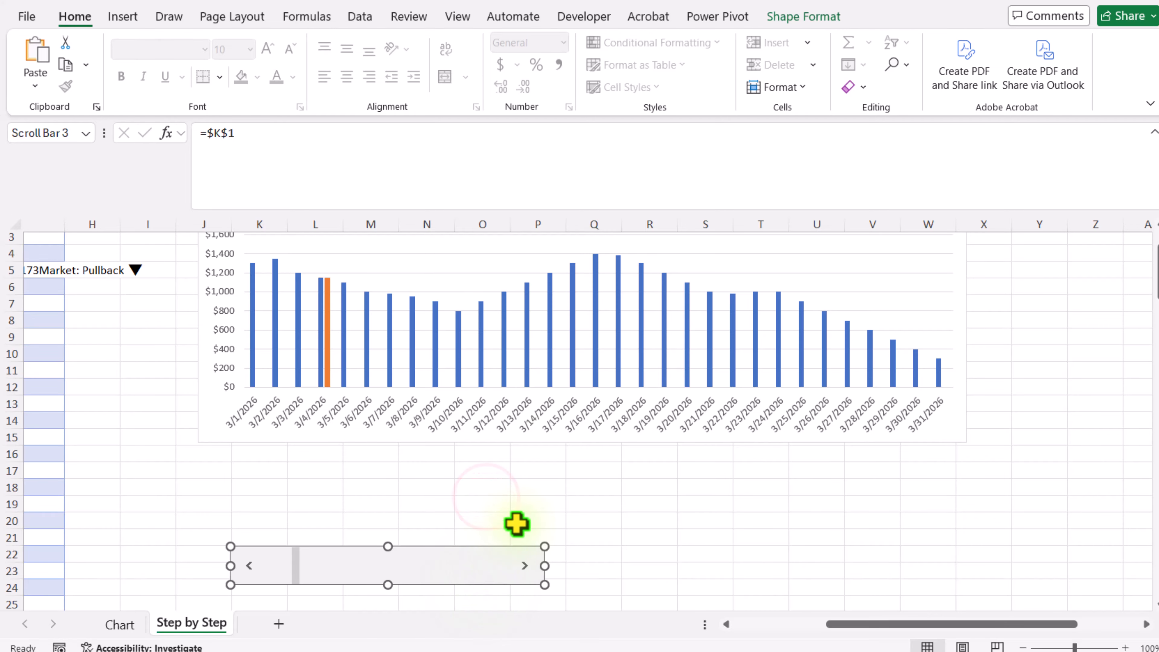
click(572, 440)
drag(584, 442, 580, 506)
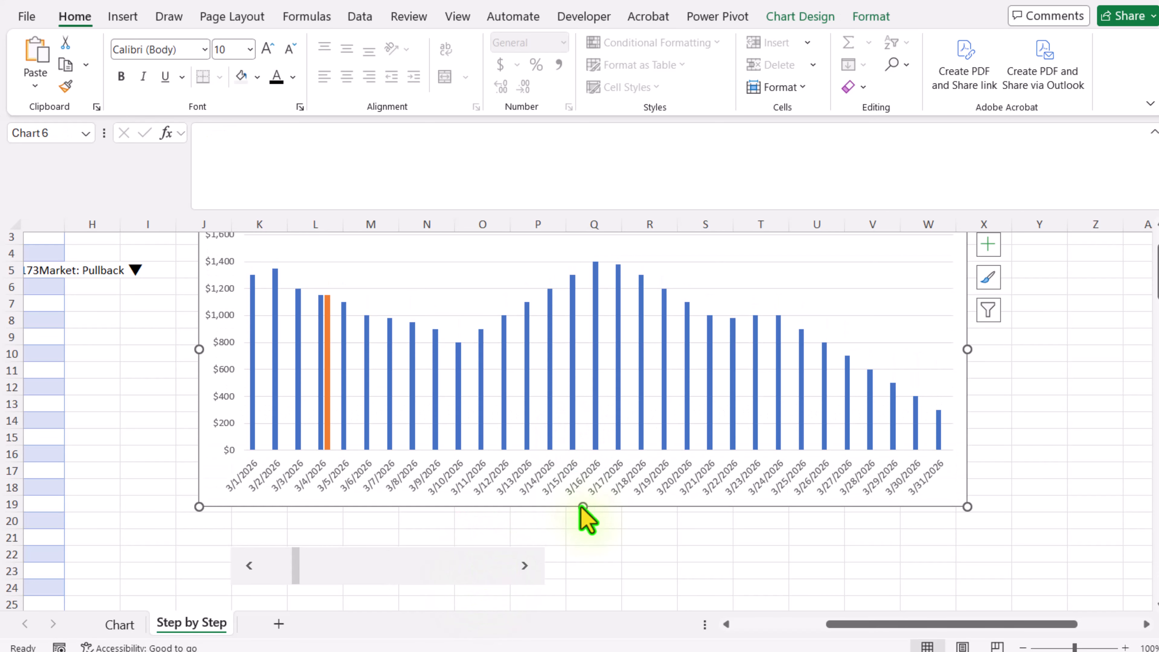
Delete the chart's horizontal date axis, vertical value axis and gridlines
click(563, 478)
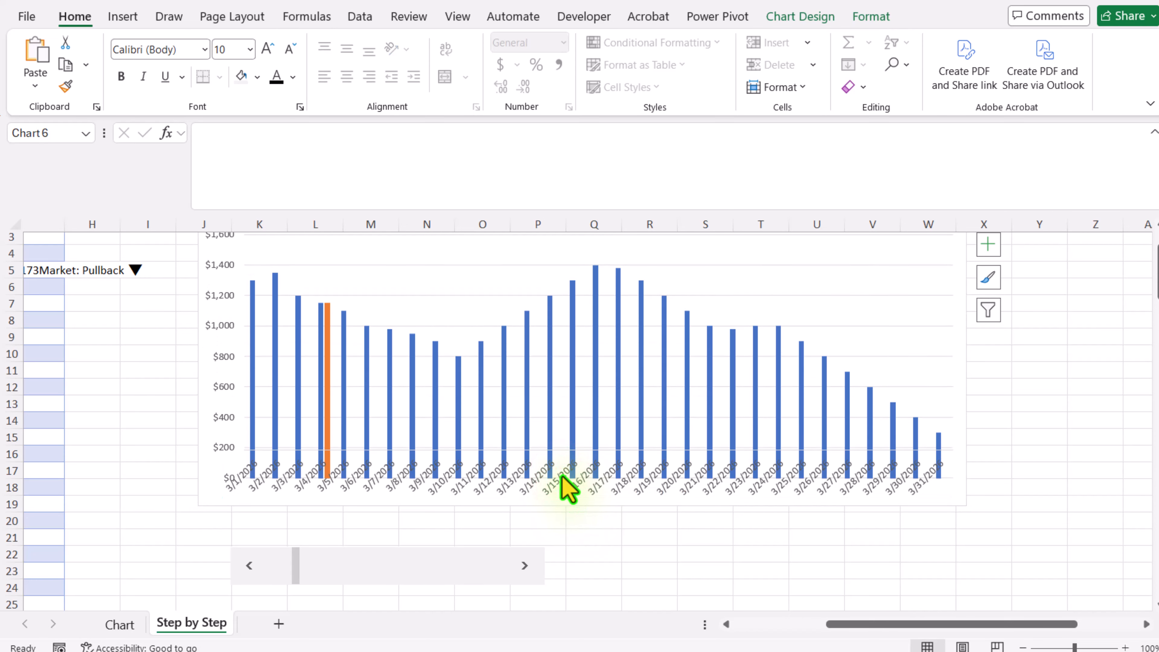
key(Delete)
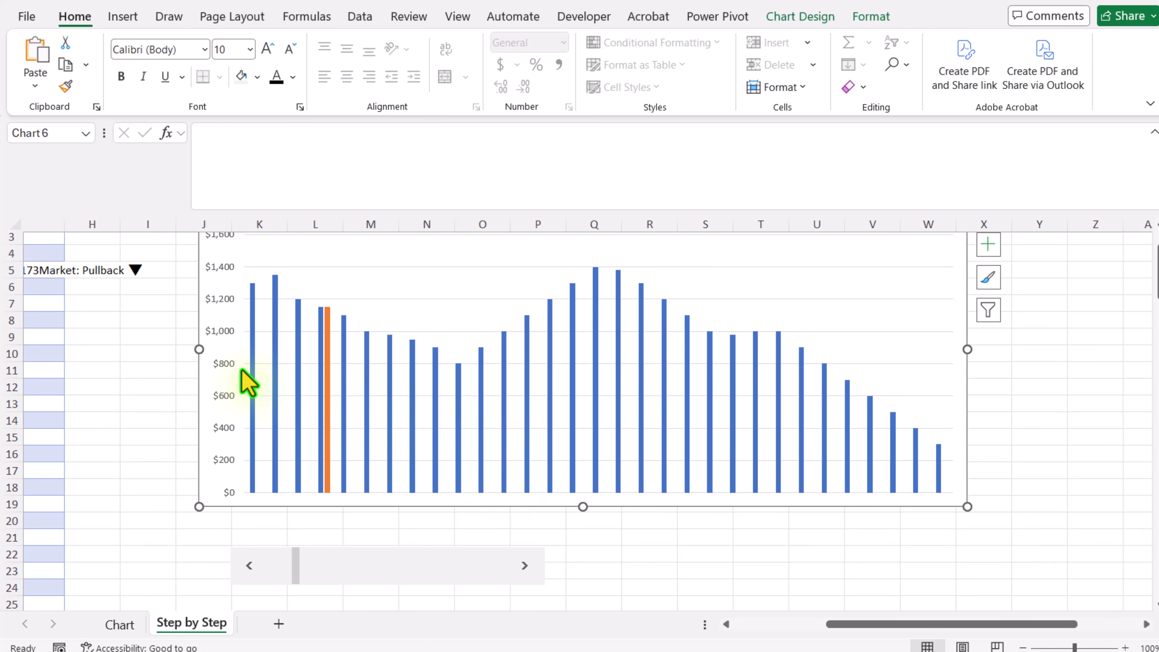
click(228, 365)
key(Delete)
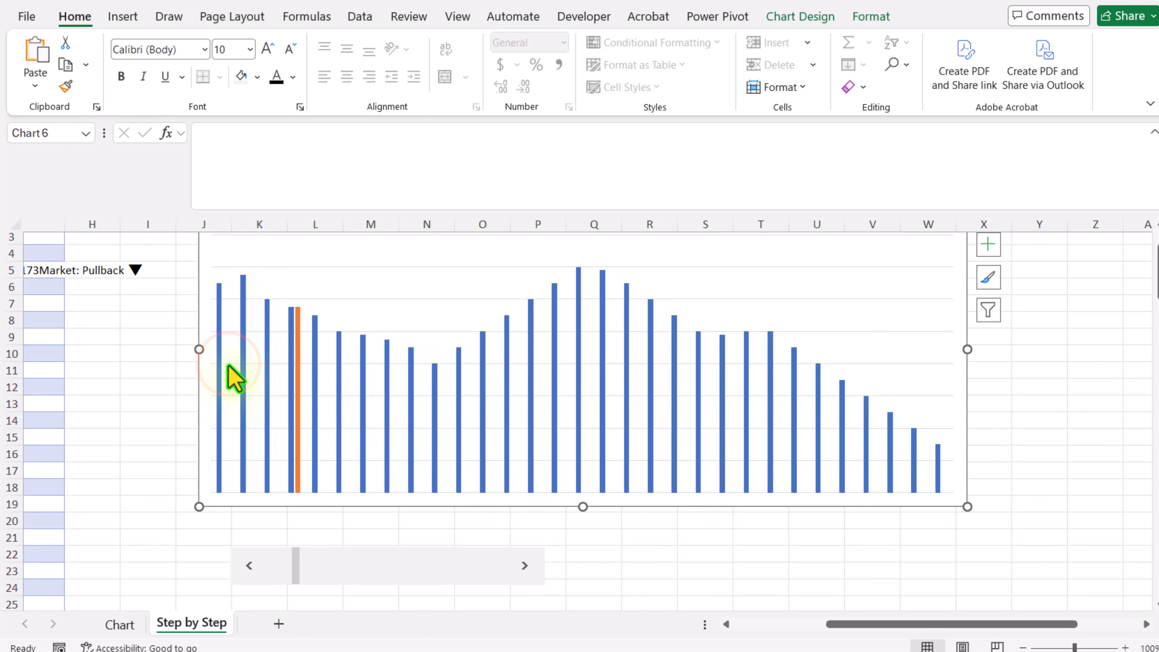
click(365, 299)
key(Delete)
scroll(429, 354, up, 1)
scroll(434, 354, up, 1)
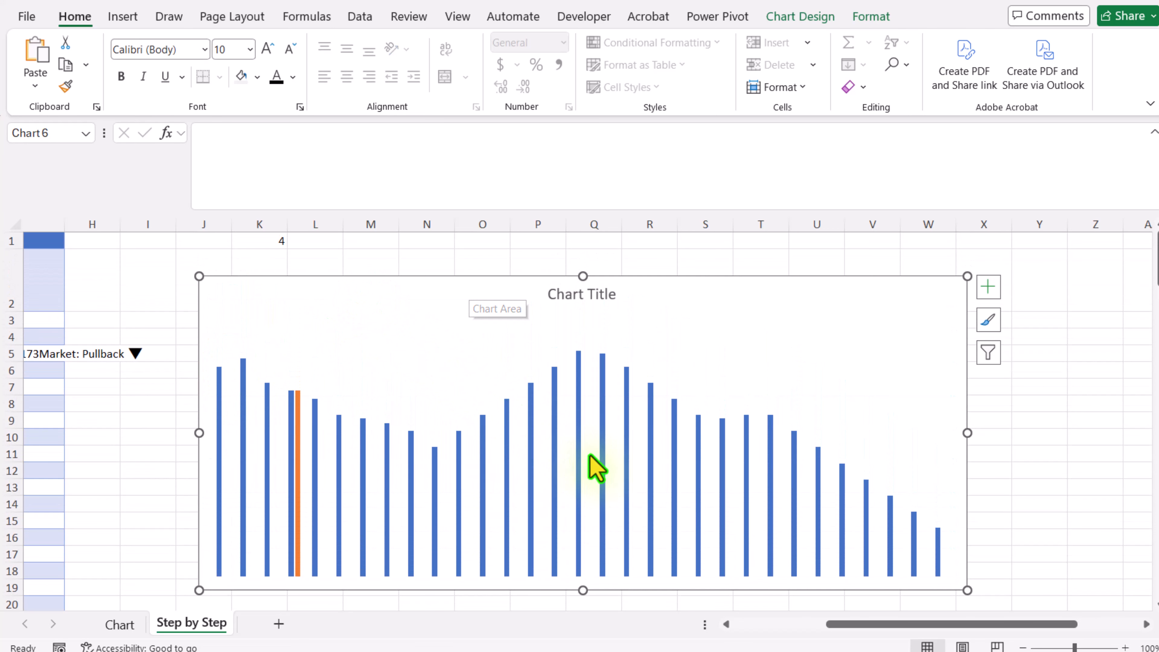
Set the gap width of the blue Sales columns to 40%
click(599, 462)
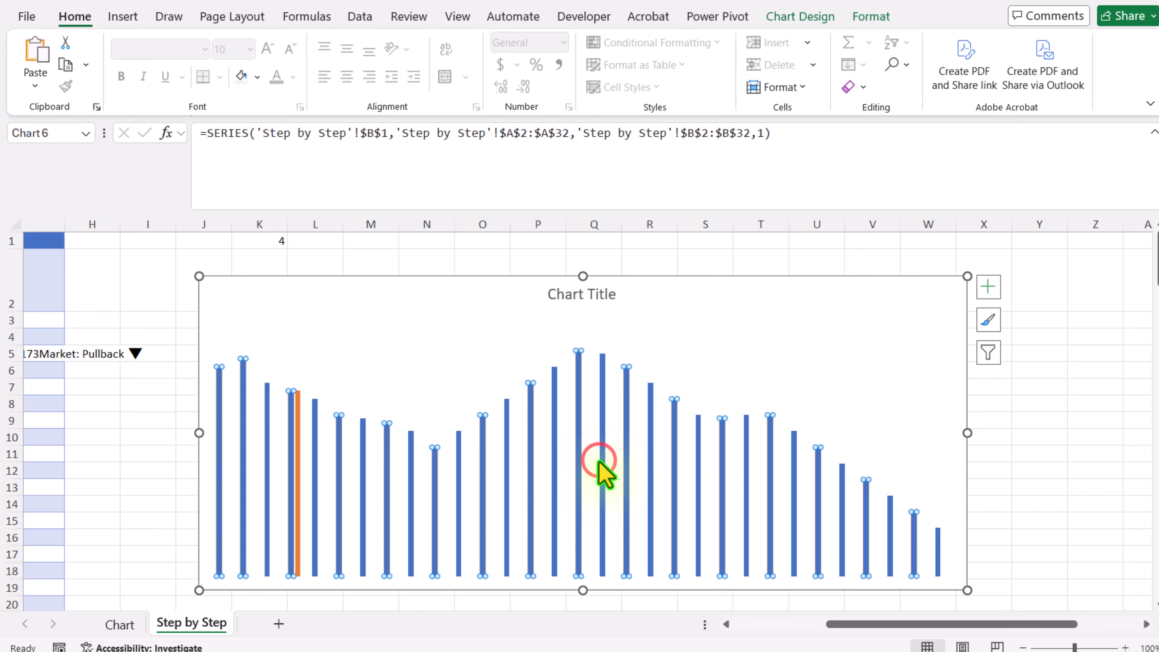
right_click(610, 466)
click(634, 443)
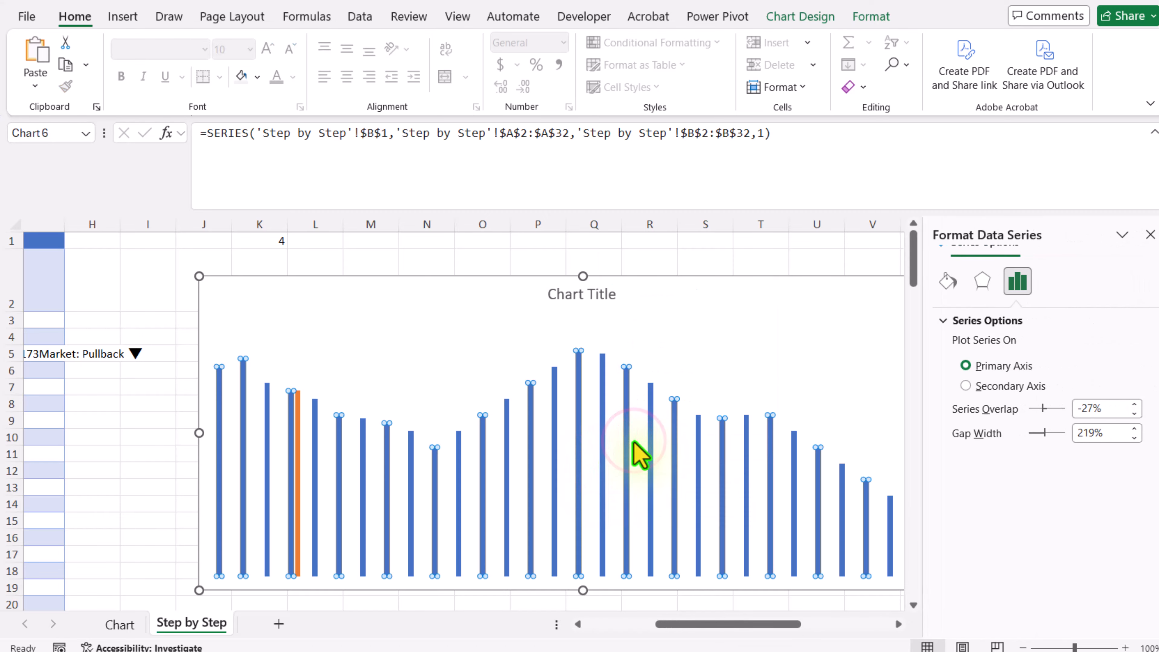
double_click(1117, 457)
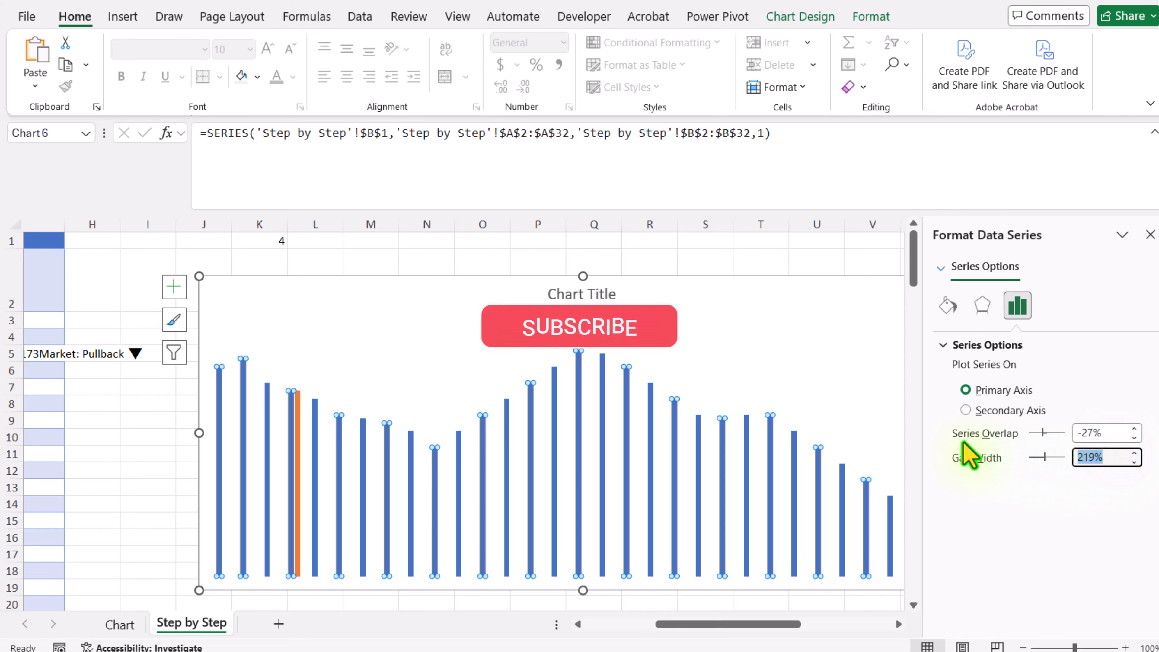
text(40)
key(Return)
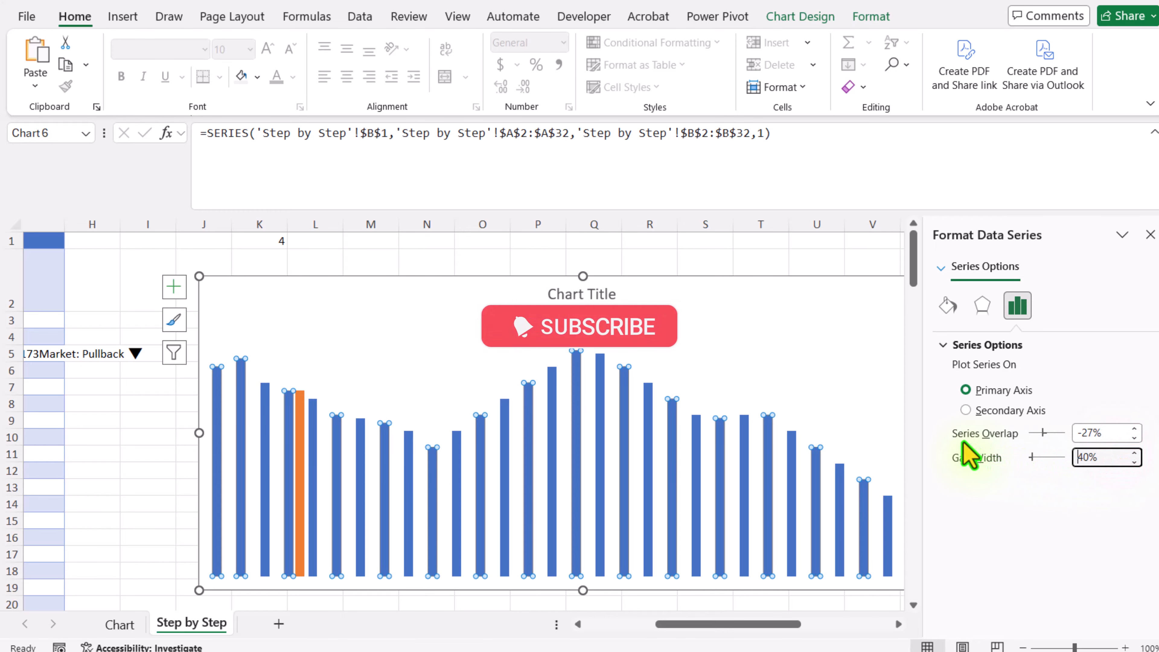
Set the series overlap to 100% so the orange Sales 2 column covers its matching Sales column
click(1100, 436)
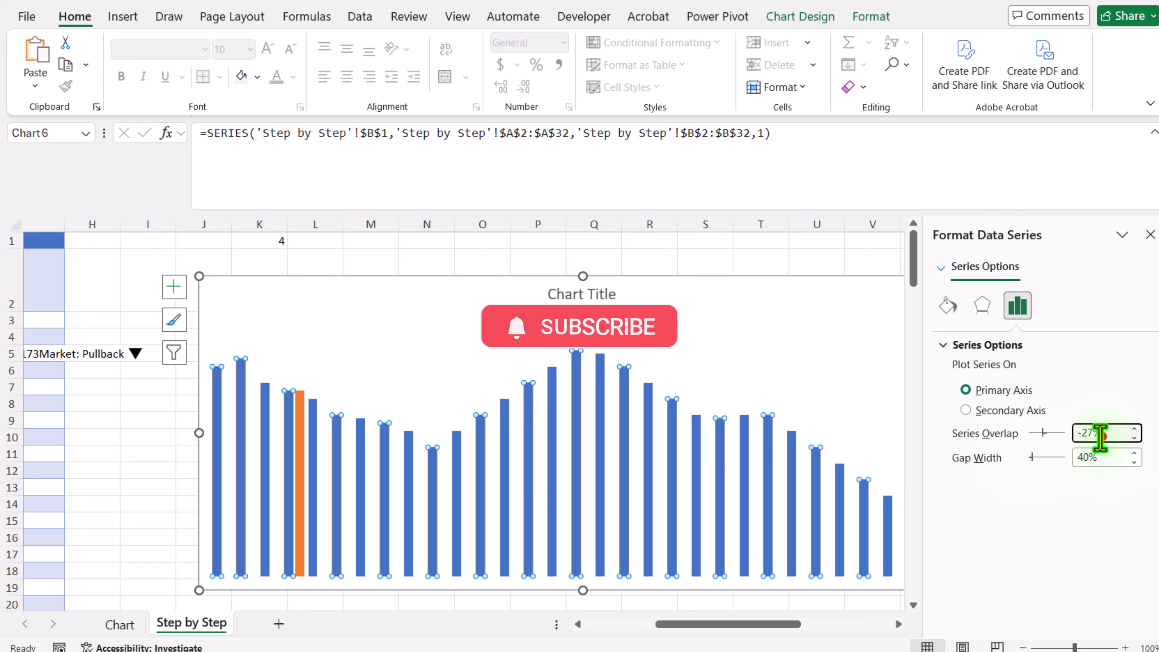
double_click(1100, 436)
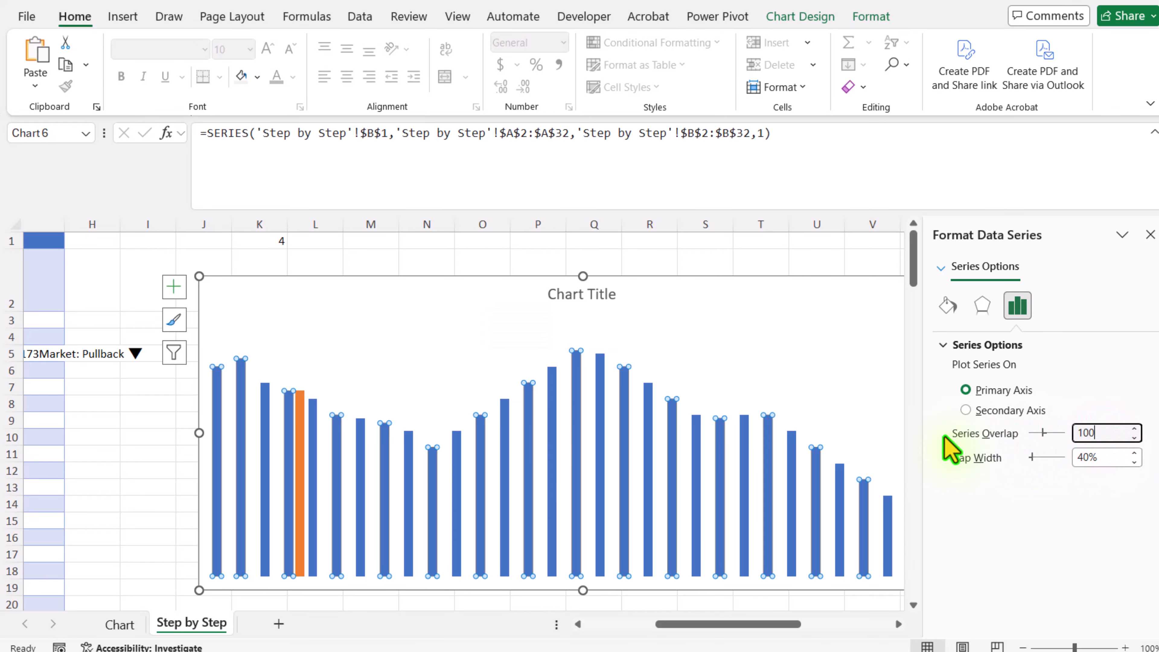
text(100)
key(Return)
mouse_move(305, 465)
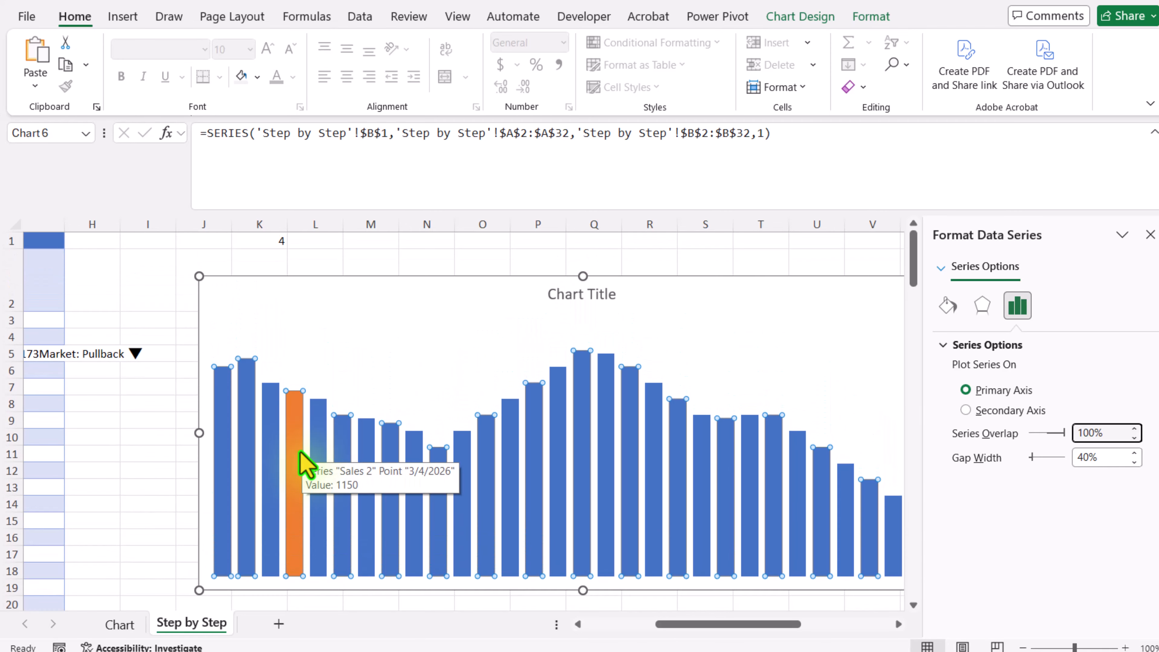
click(400, 359)
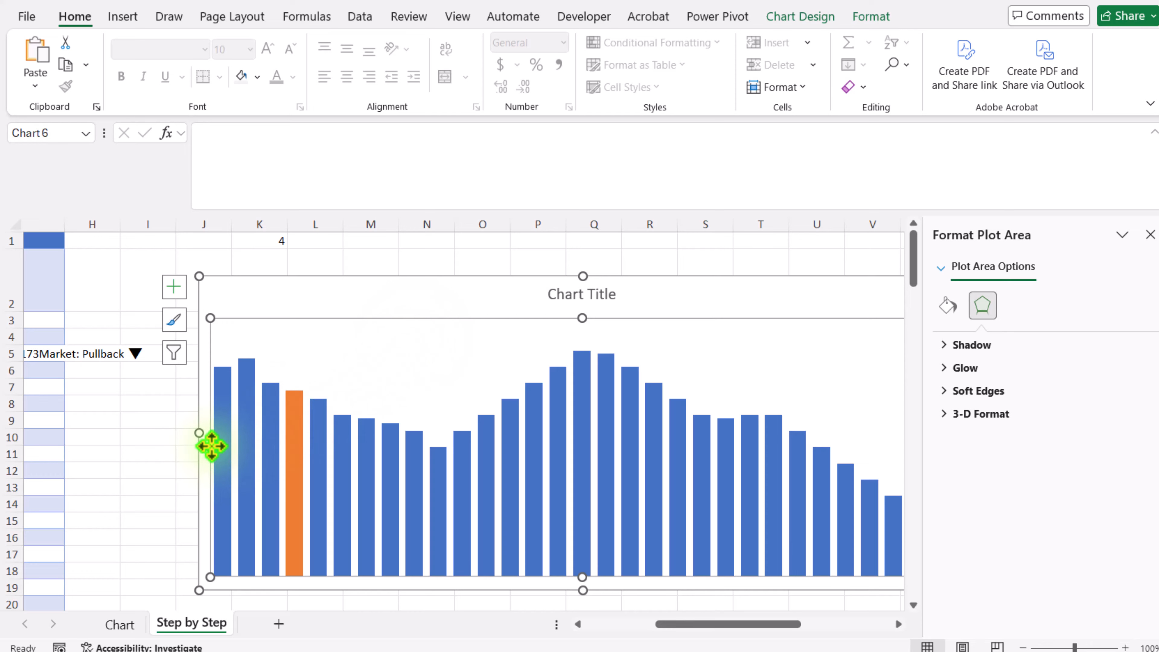
Narrow the chart's plot area from both sides and raise its lower edge to leave room beneath the columns
drag(210, 446, 284, 458)
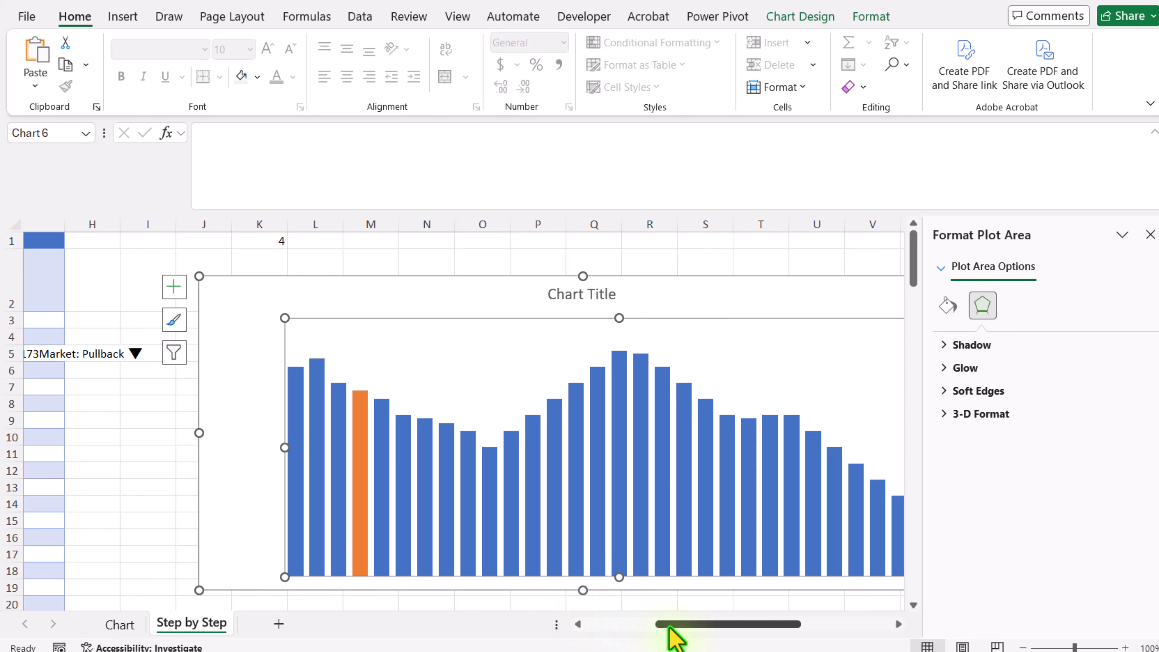
drag(669, 624, 776, 634)
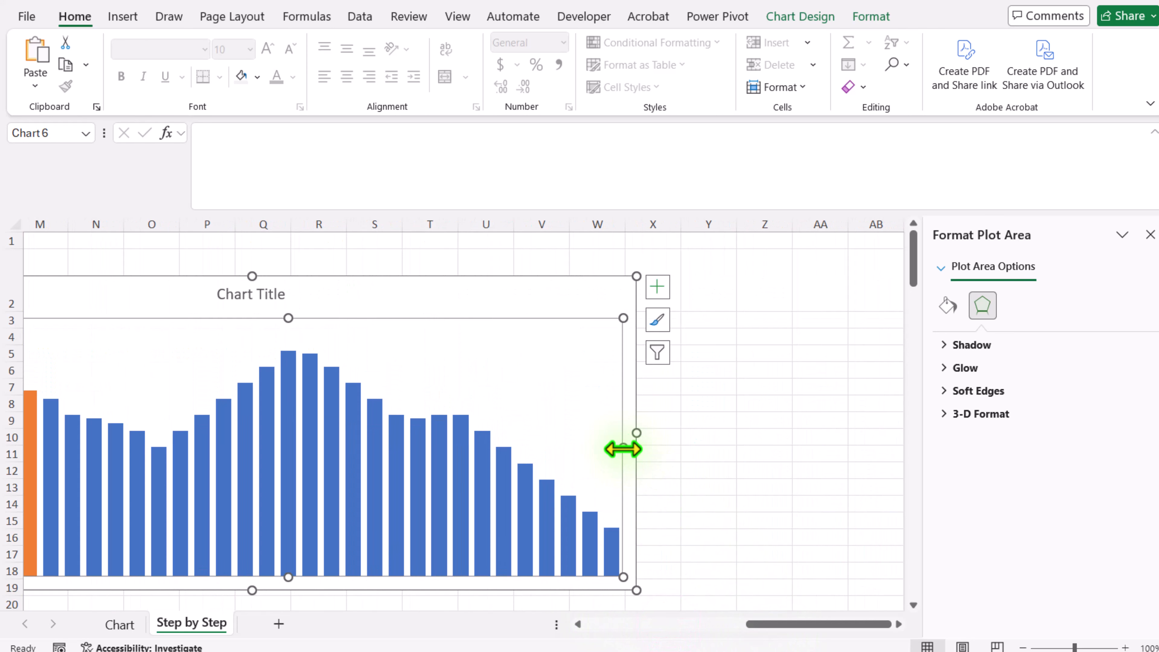
drag(623, 449, 542, 454)
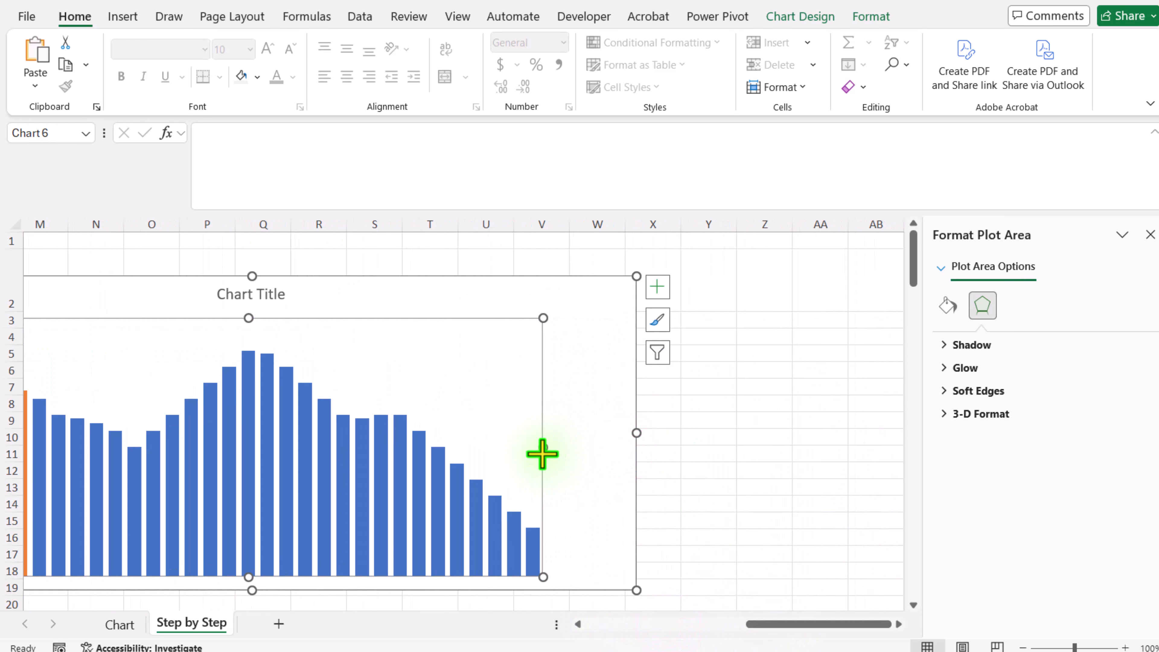
drag(787, 625, 733, 630)
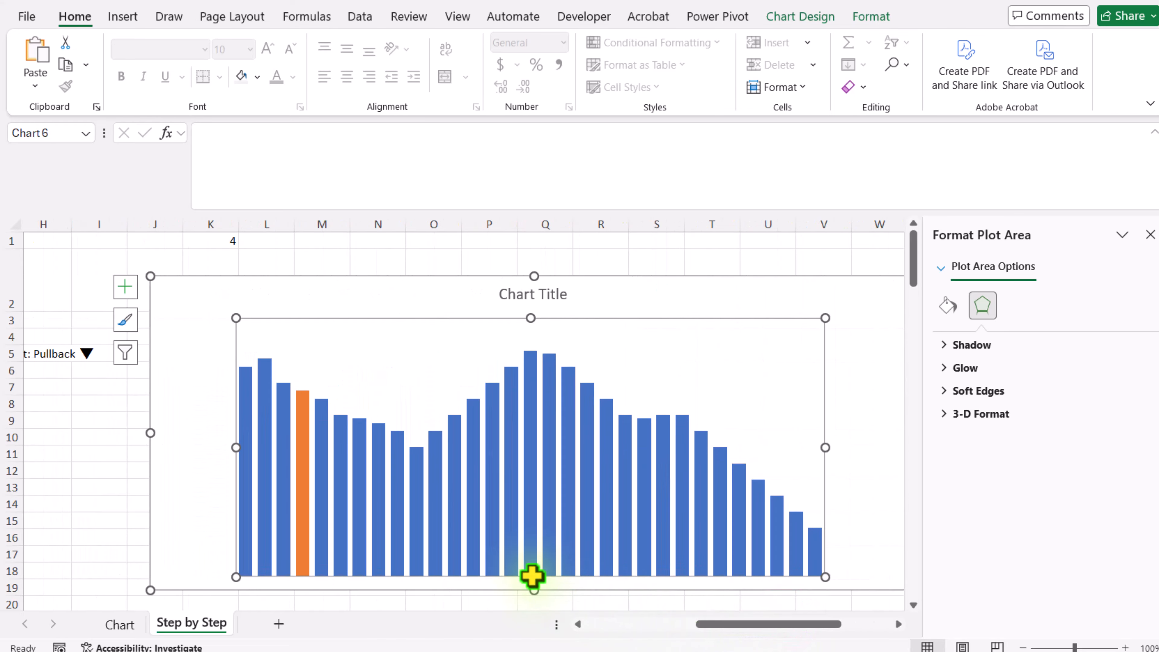
drag(531, 576, 530, 553)
Move the scroll bar onto the chart directly beneath the columns and stretch it to about 7.6" wide
scroll(435, 549, down, 2)
right_click(435, 549)
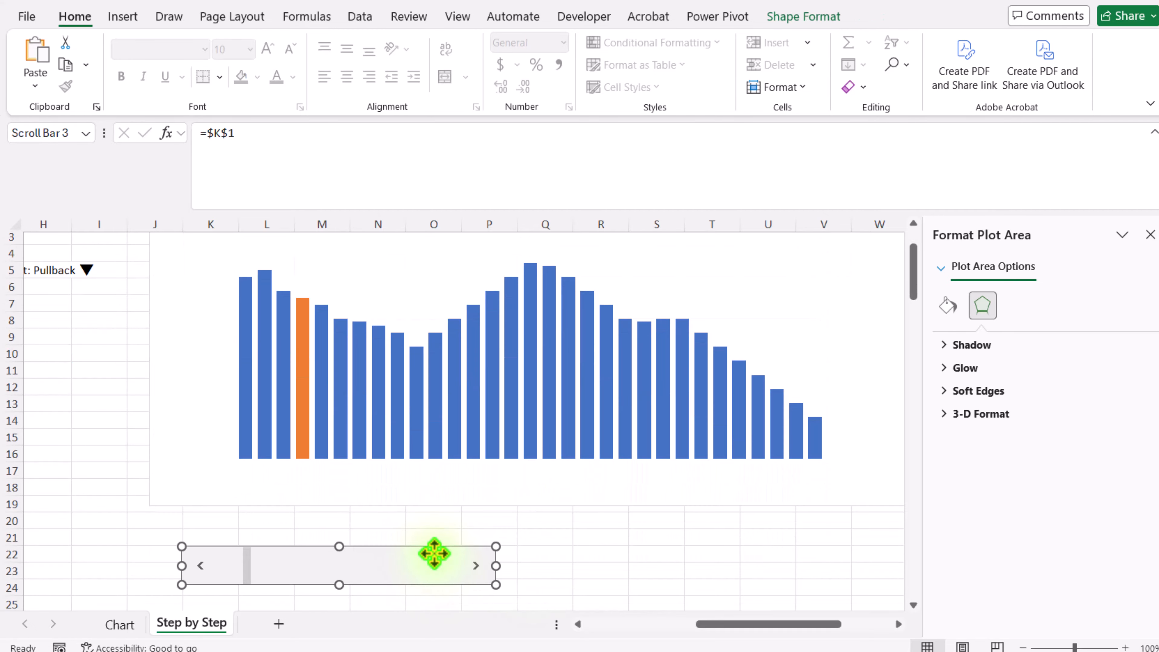
click(406, 551)
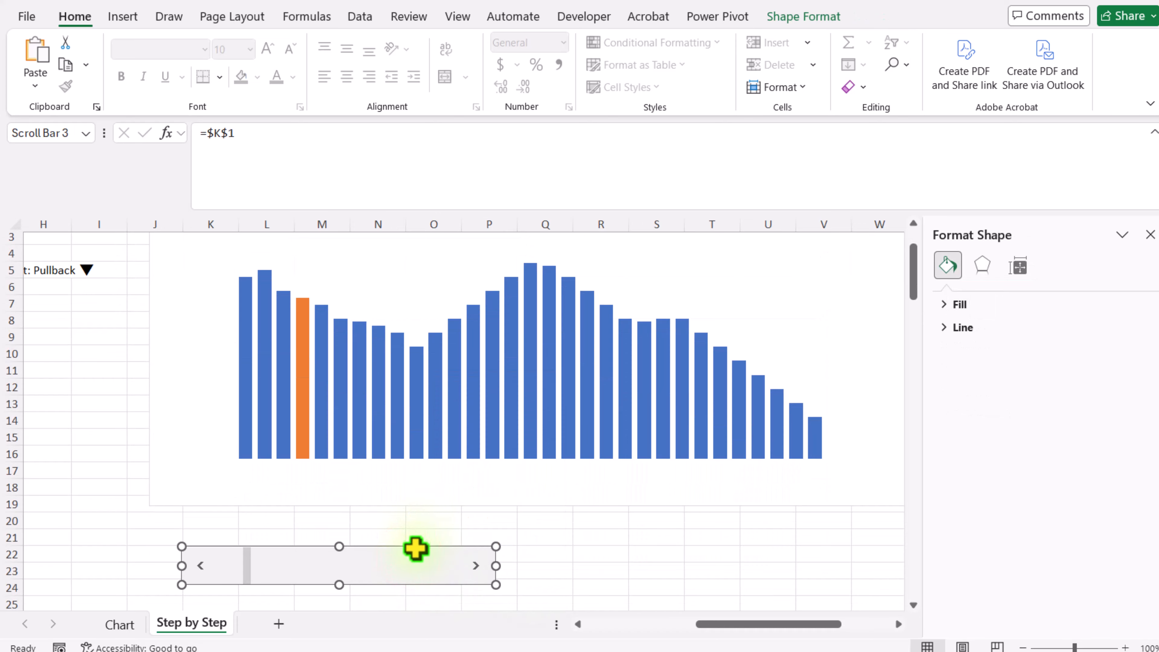
drag(414, 548, 428, 497)
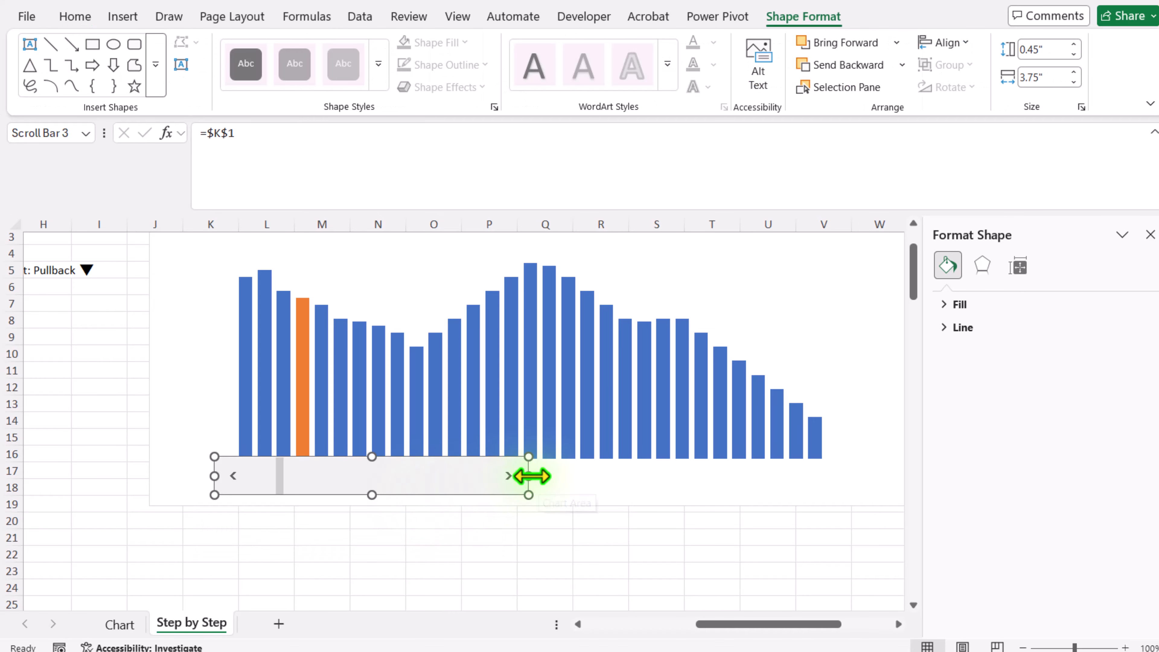
drag(531, 475, 849, 489)
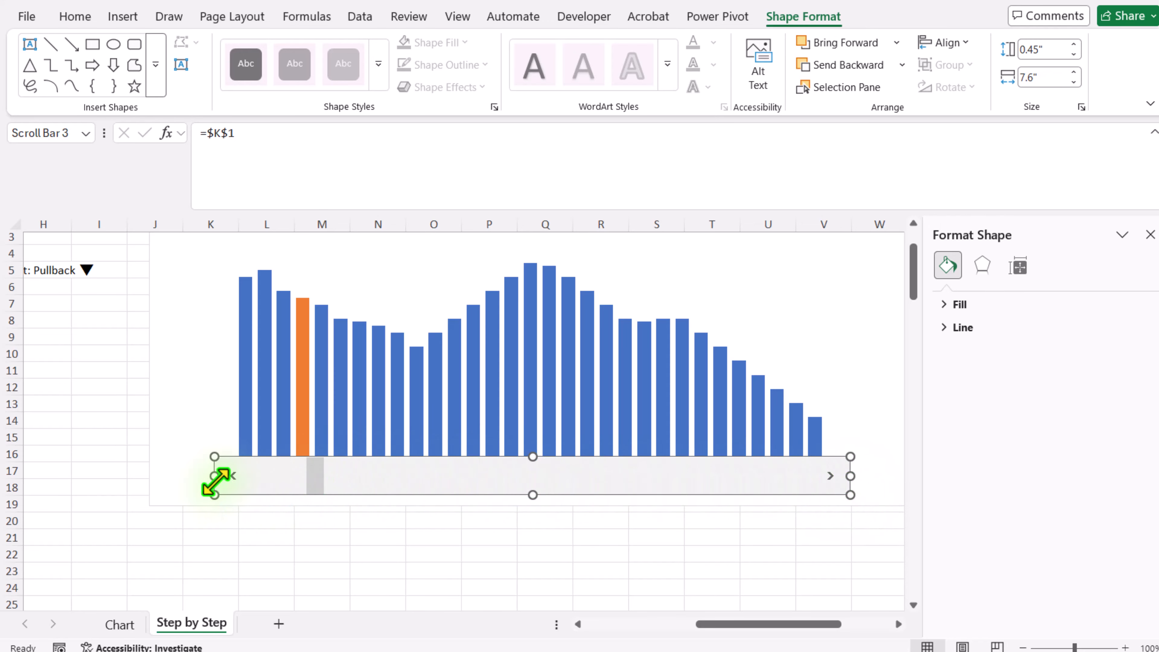
Return the scroll bar to the first column and stretch its ends slightly further past the first and last columns
click(248, 554)
click(225, 475)
click(224, 474)
click(225, 474)
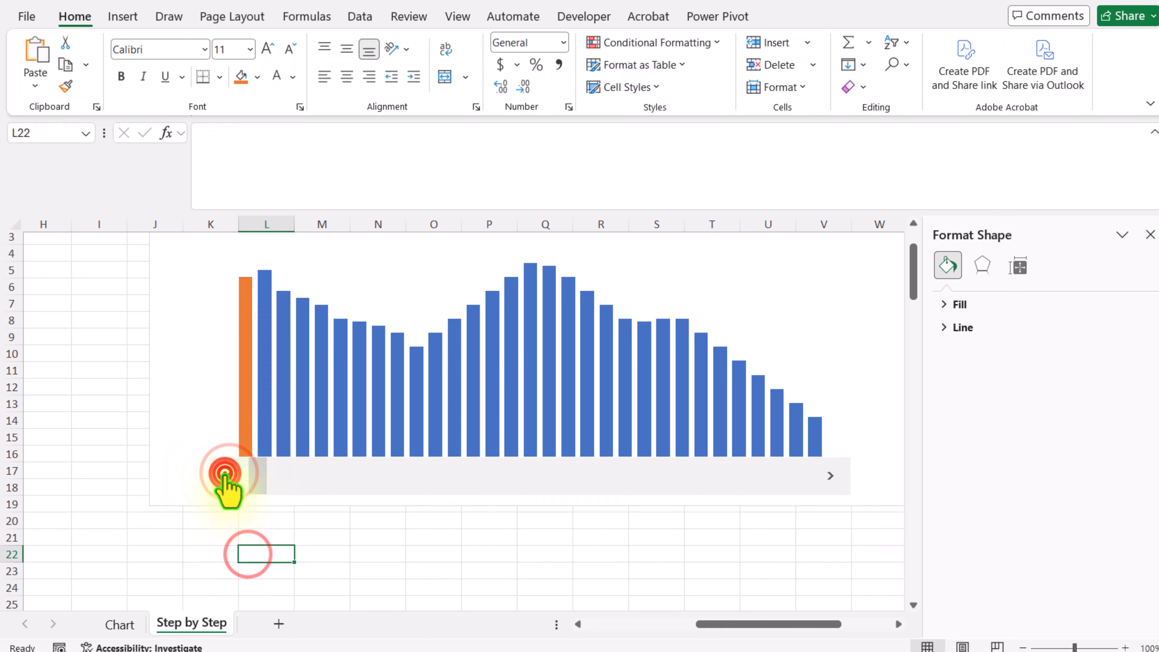
right_click(225, 474)
click(211, 479)
drag(211, 477, 199, 477)
click(826, 477)
click(828, 520)
Step the scroll bar back one date at a time until the first column is highlighted
click(216, 473)
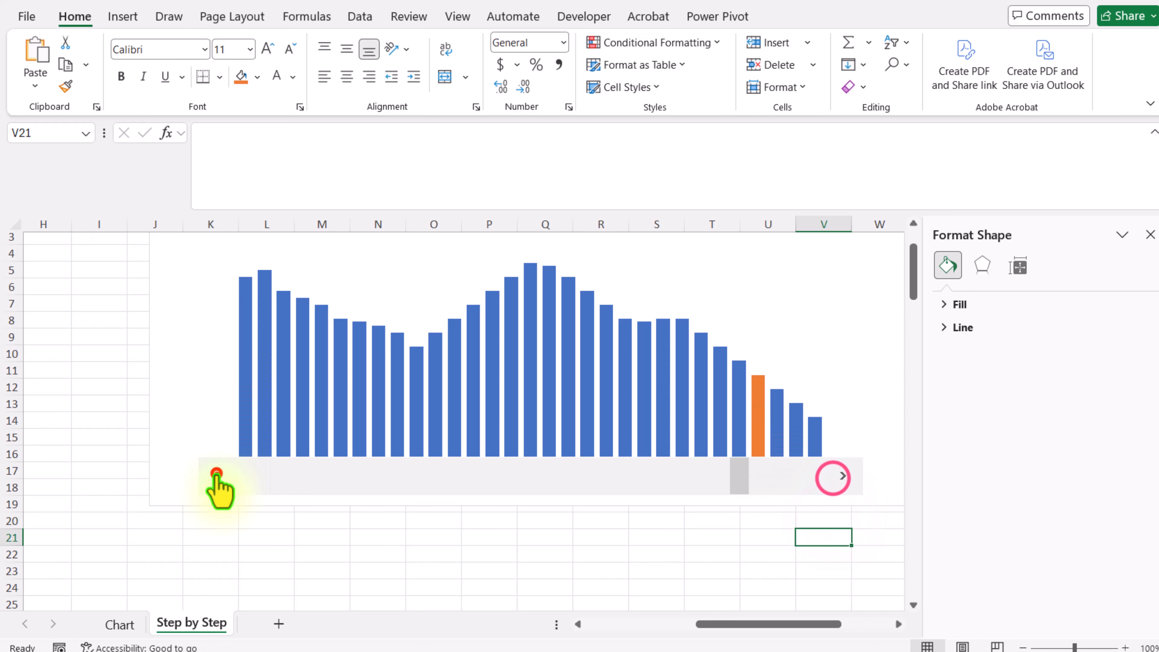
click(217, 473)
click(217, 473)
click(216, 473)
click(216, 473)
click(216, 473)
click(217, 473)
click(217, 473)
click(216, 473)
click(217, 473)
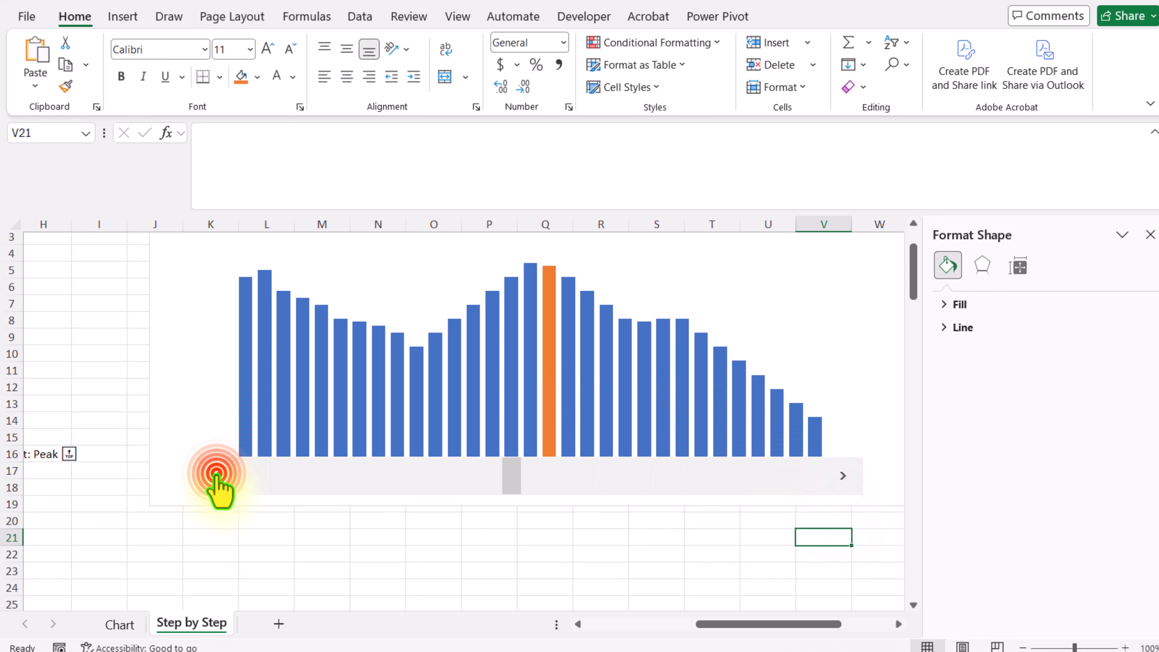
click(216, 473)
click(217, 473)
click(216, 473)
click(216, 473)
click(217, 473)
click(216, 473)
click(216, 473)
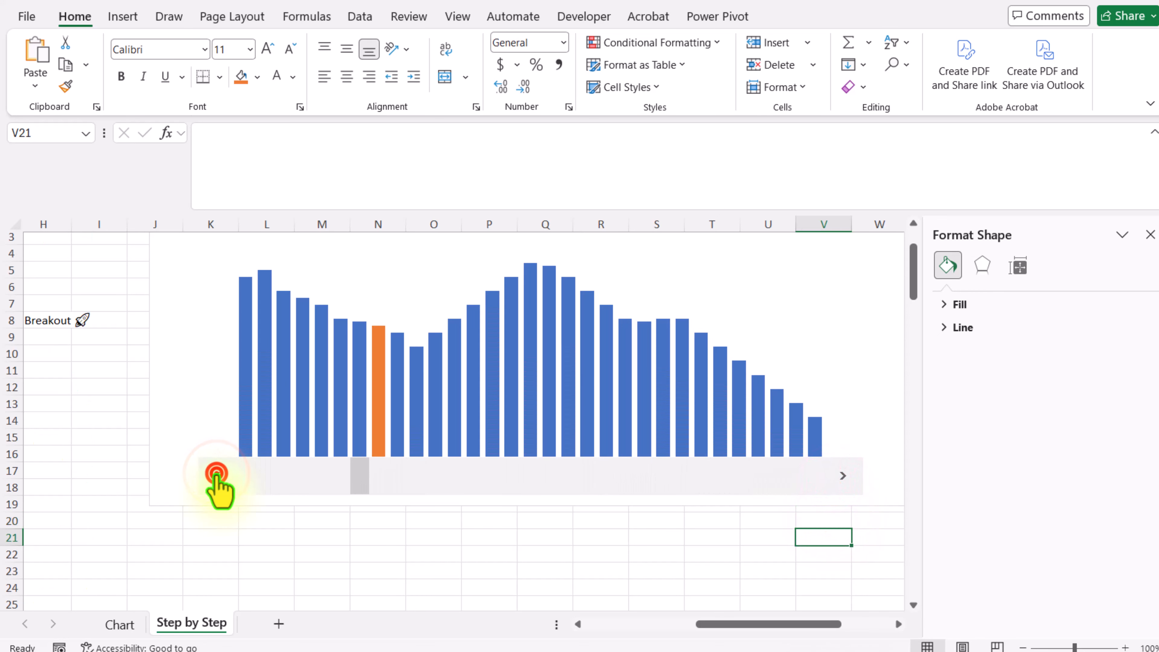
click(216, 473)
click(216, 473)
click(217, 473)
click(216, 473)
click(217, 473)
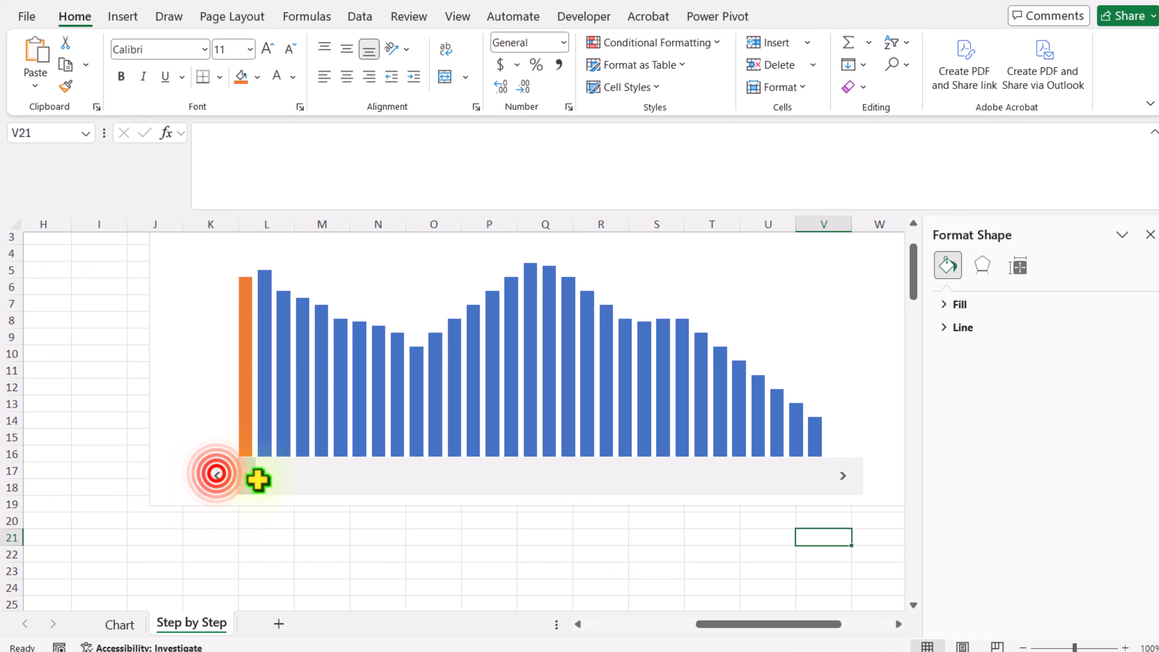
Group the scroll bar with the chart
right_click(303, 485)
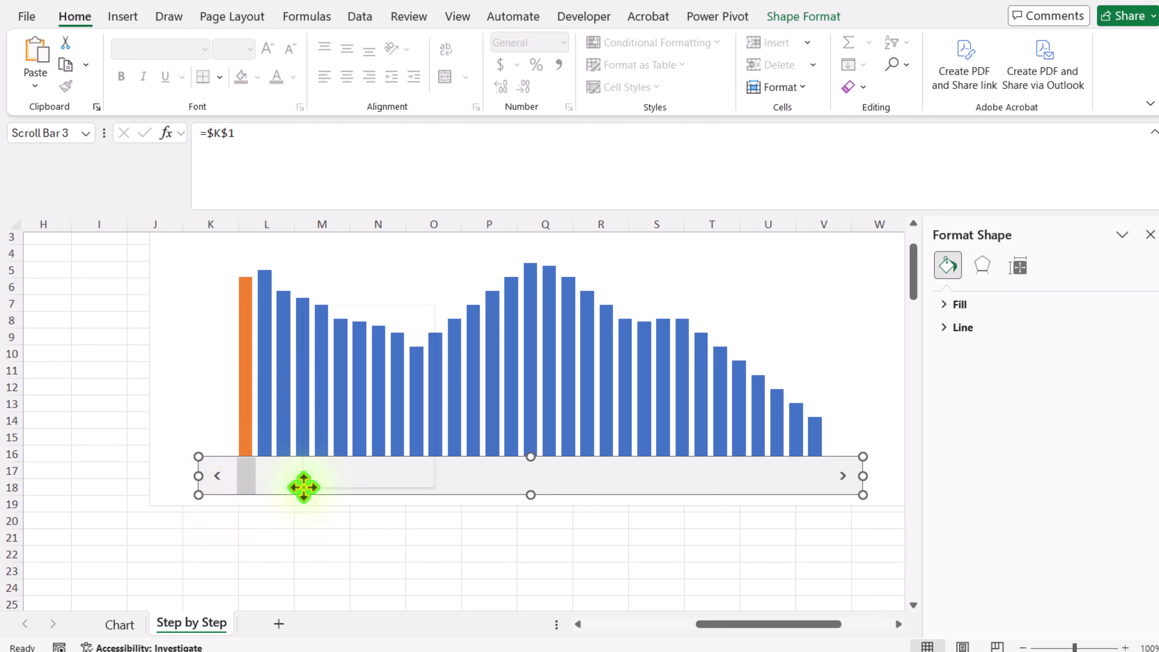
click(176, 404)
click(173, 395)
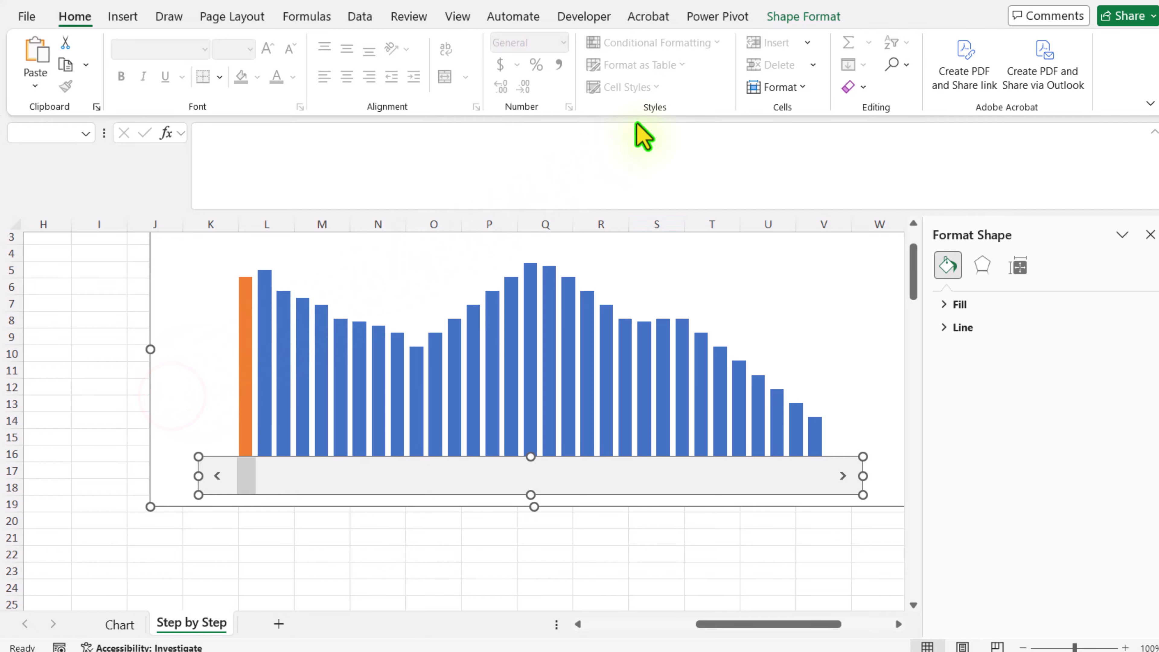
click(806, 23)
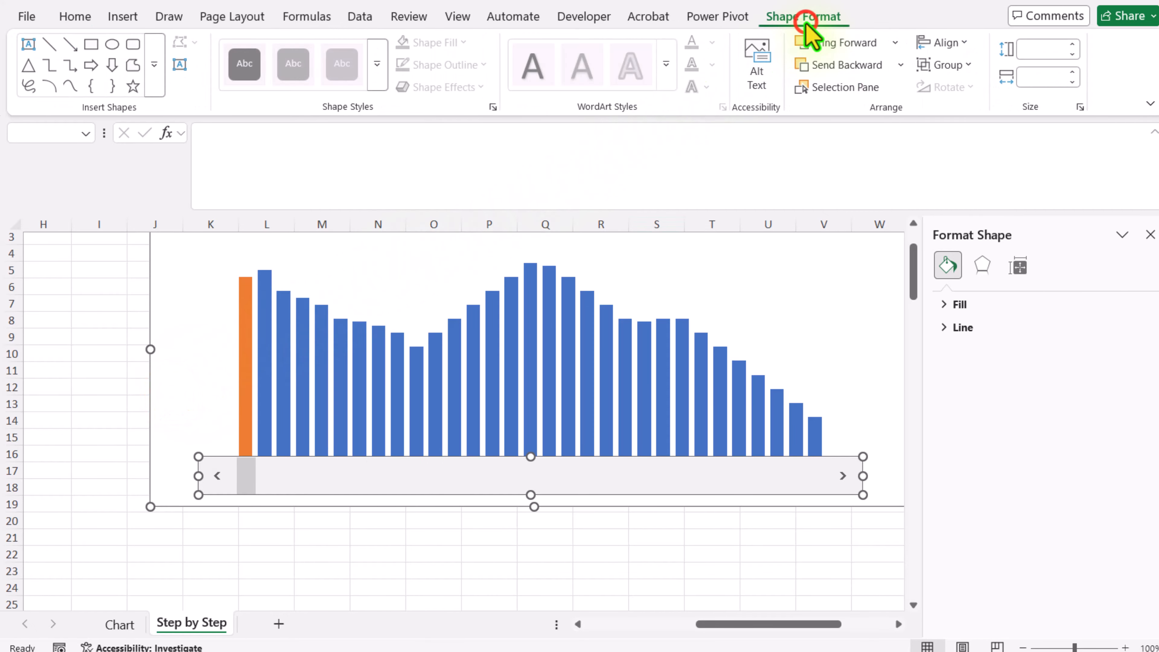
click(950, 64)
click(961, 88)
Lower the upper edge of the chart's plot area to make room above the columns
scroll(422, 582, up, 1)
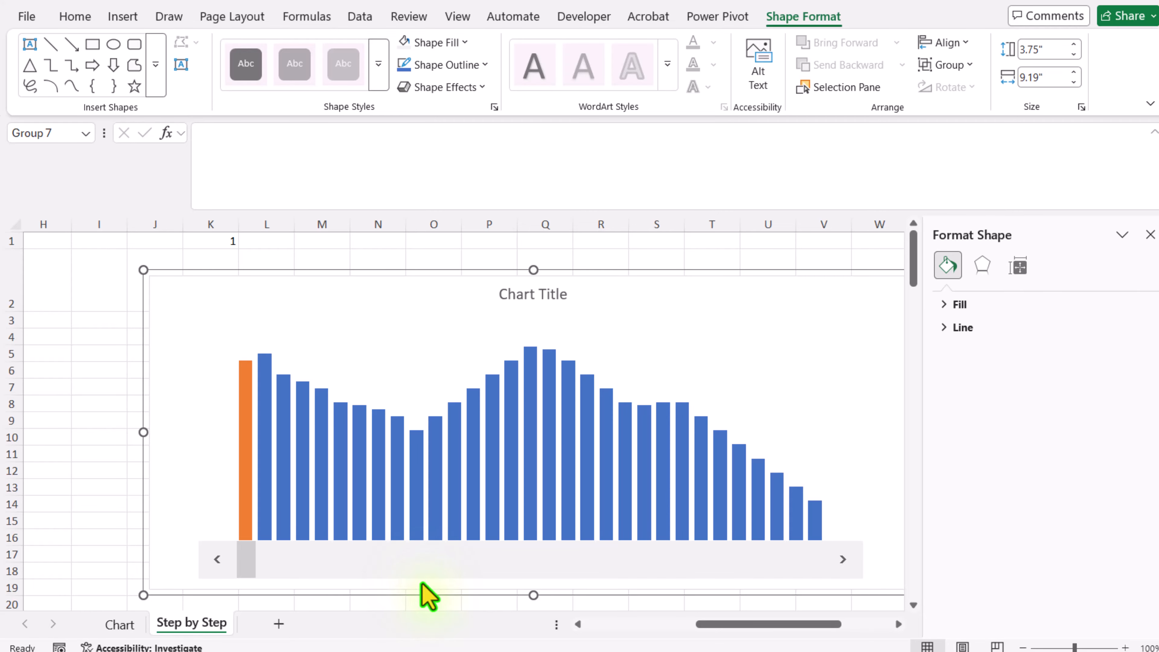
click(589, 351)
click(588, 338)
drag(532, 317, 536, 356)
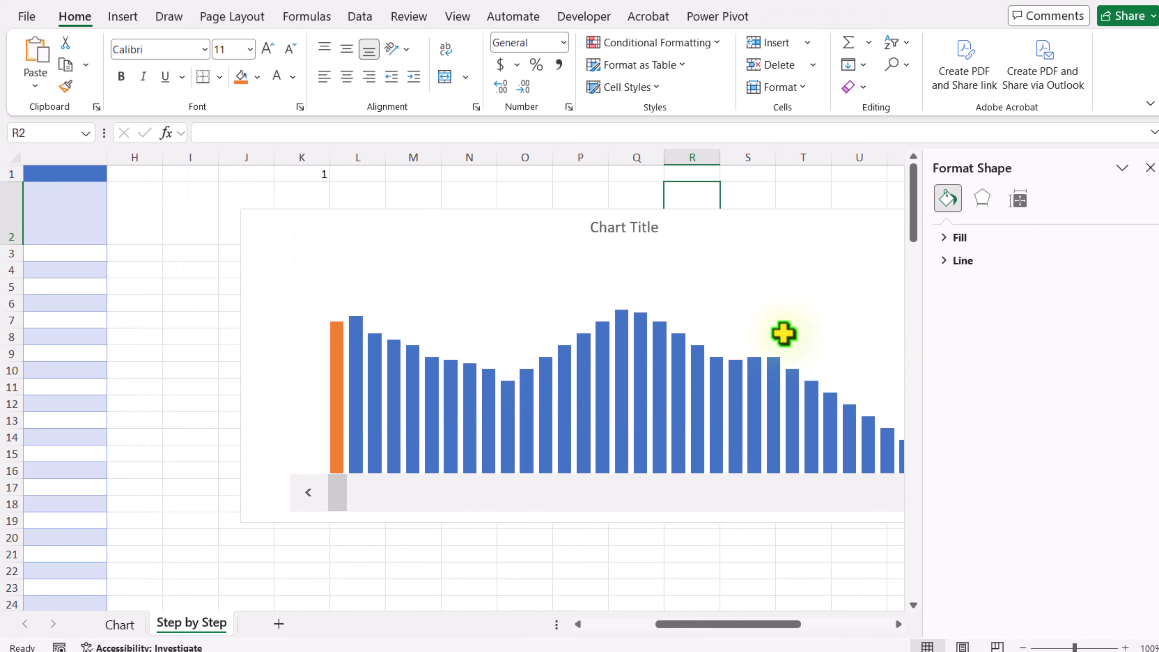
Add data labels to the Sales 2 series
click(453, 246)
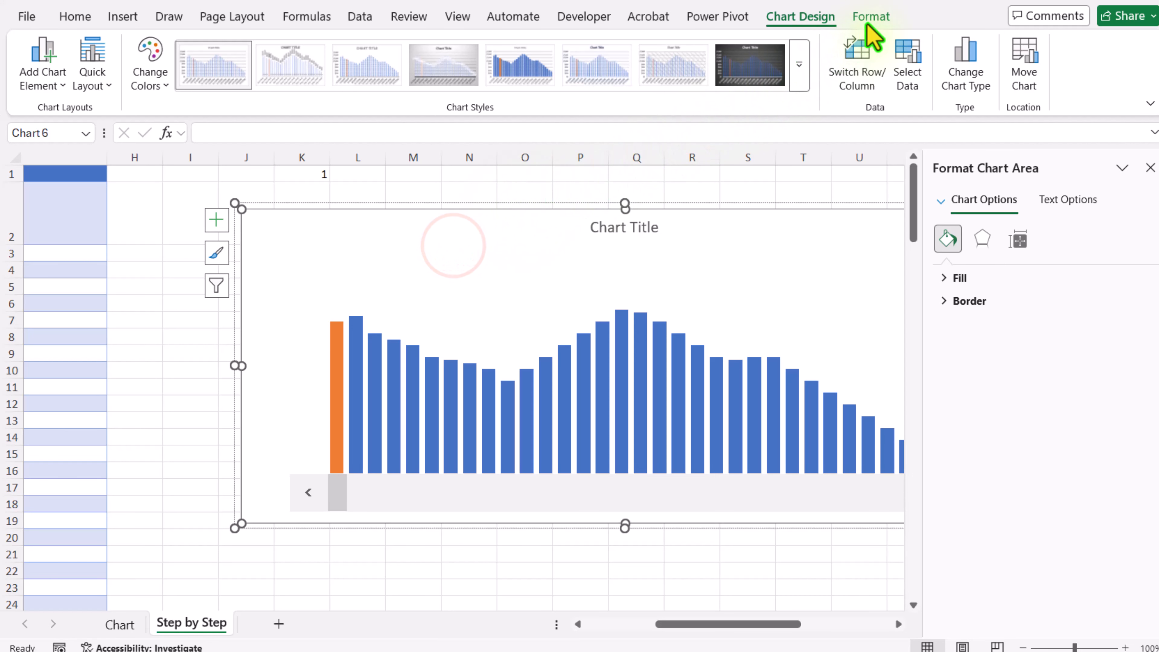
click(869, 20)
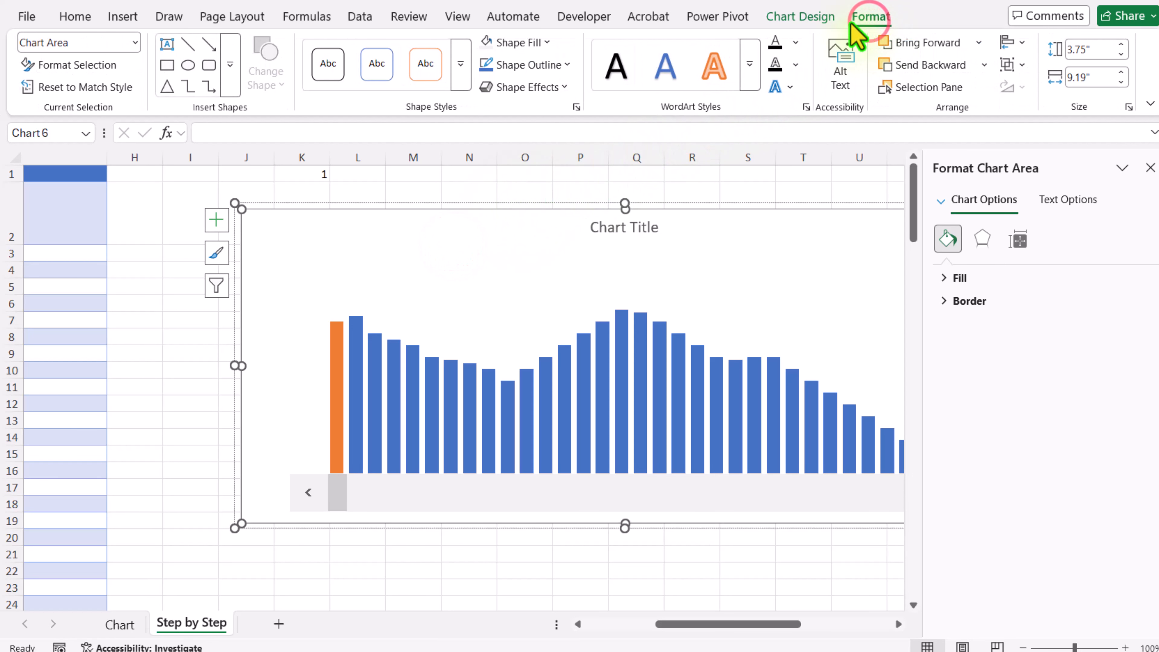
click(135, 42)
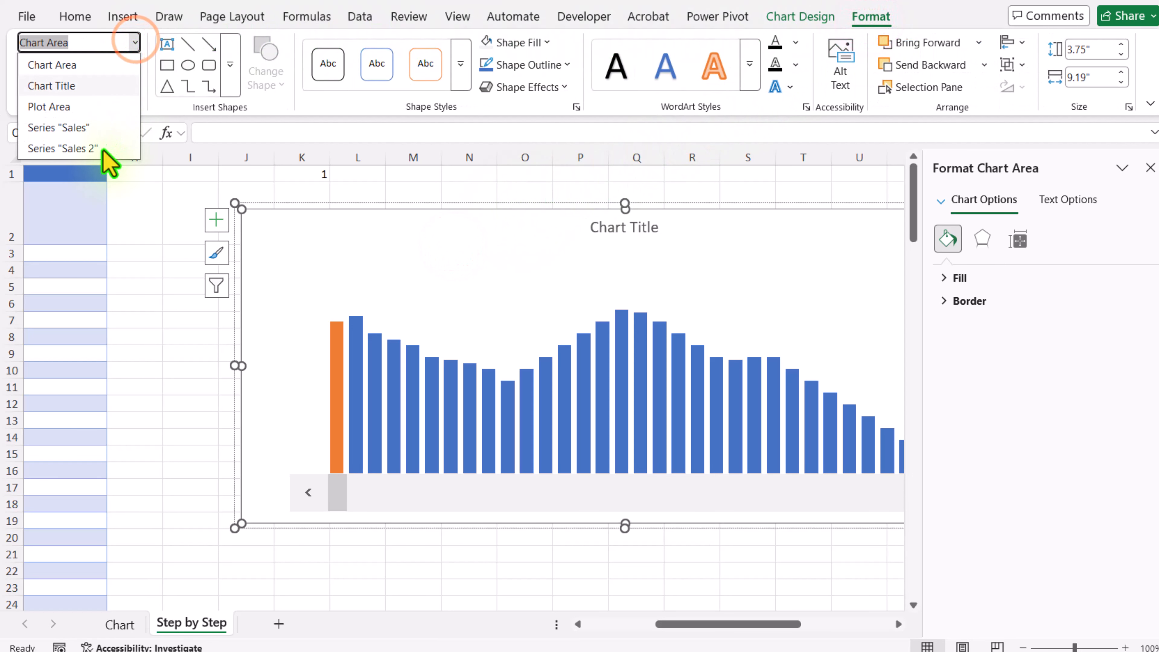
click(69, 149)
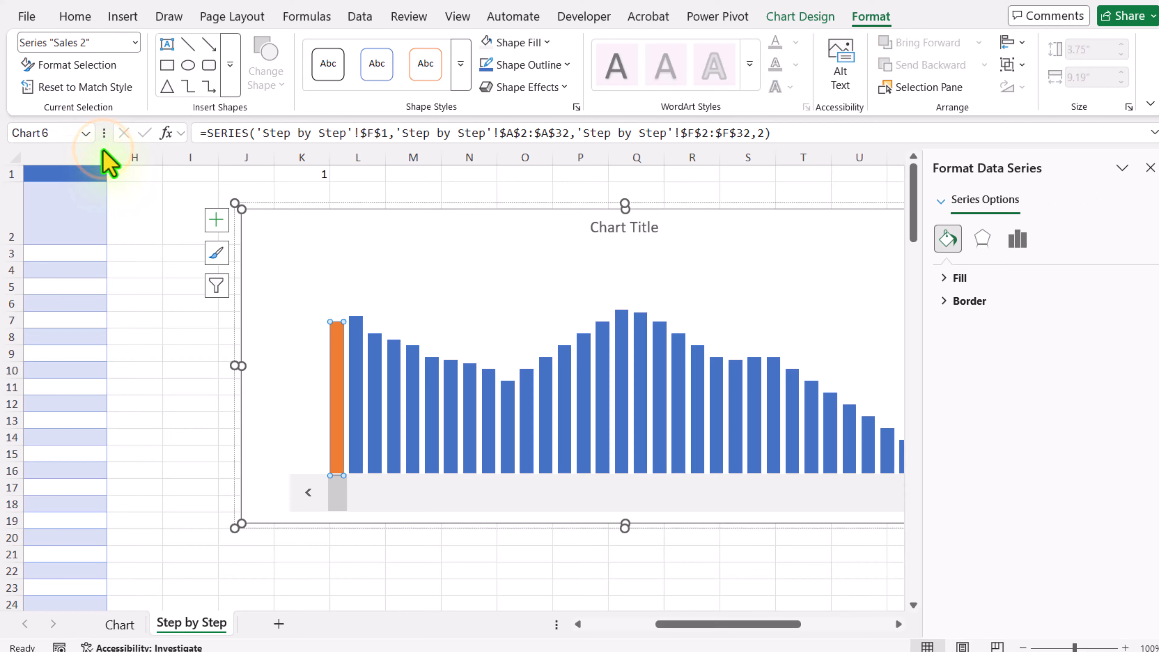
click(222, 221)
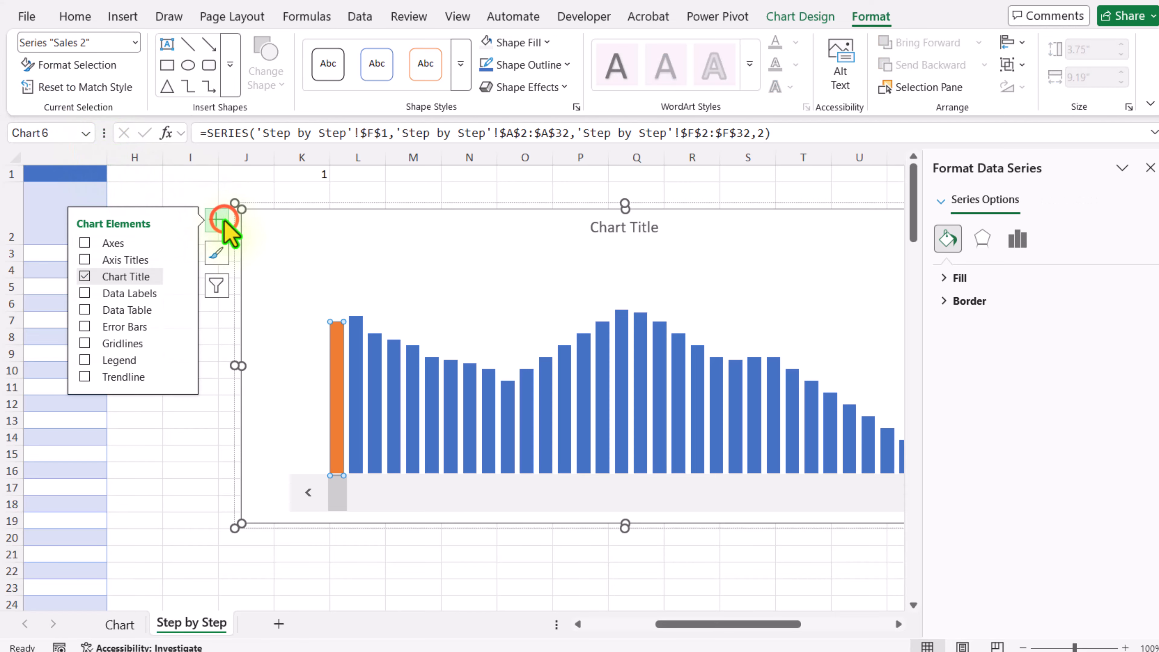
click(84, 295)
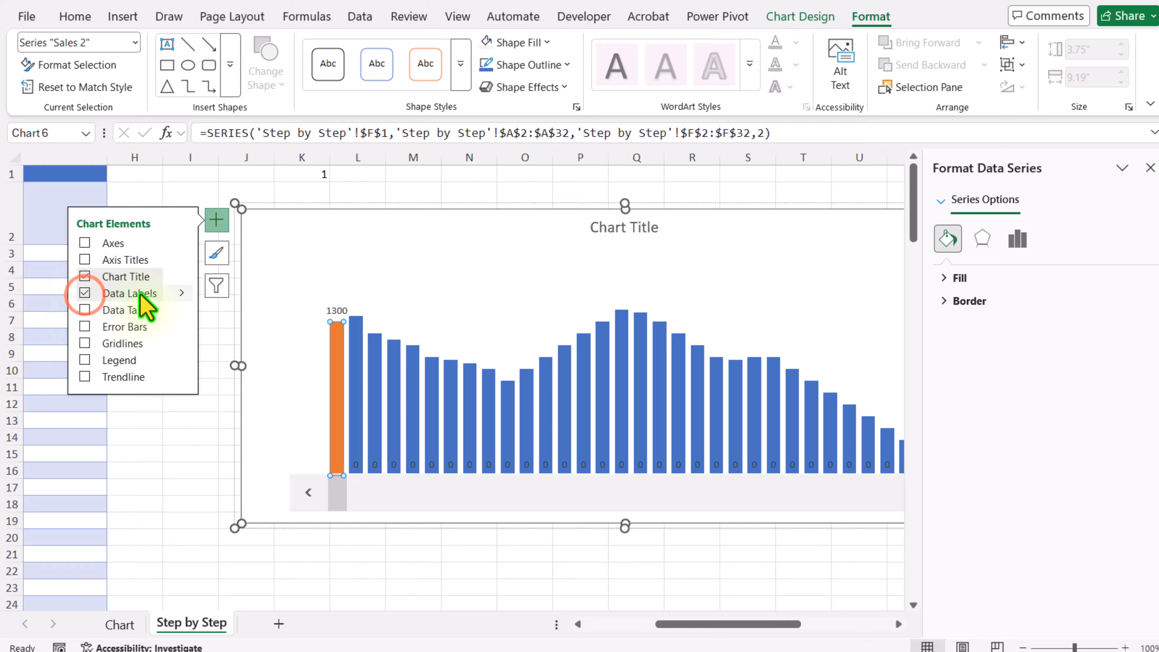
Take the Sales 2 label text from cells G2:G32 and turn off the Value and Show Leader Lines options
click(182, 292)
click(241, 405)
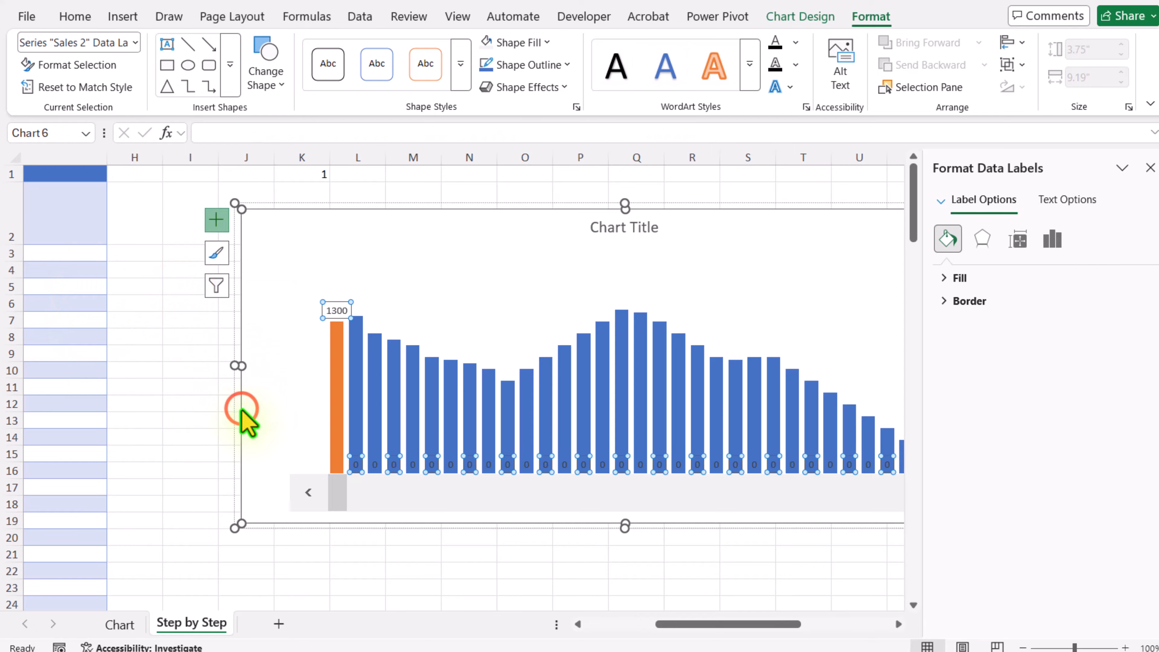
click(1054, 239)
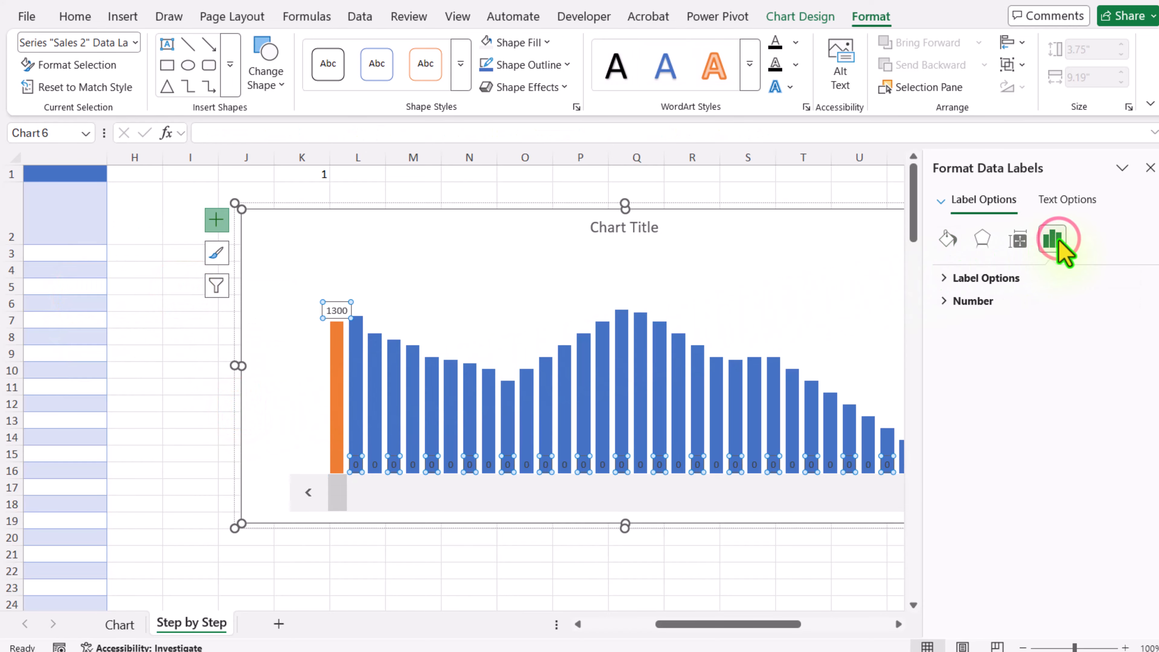
click(997, 278)
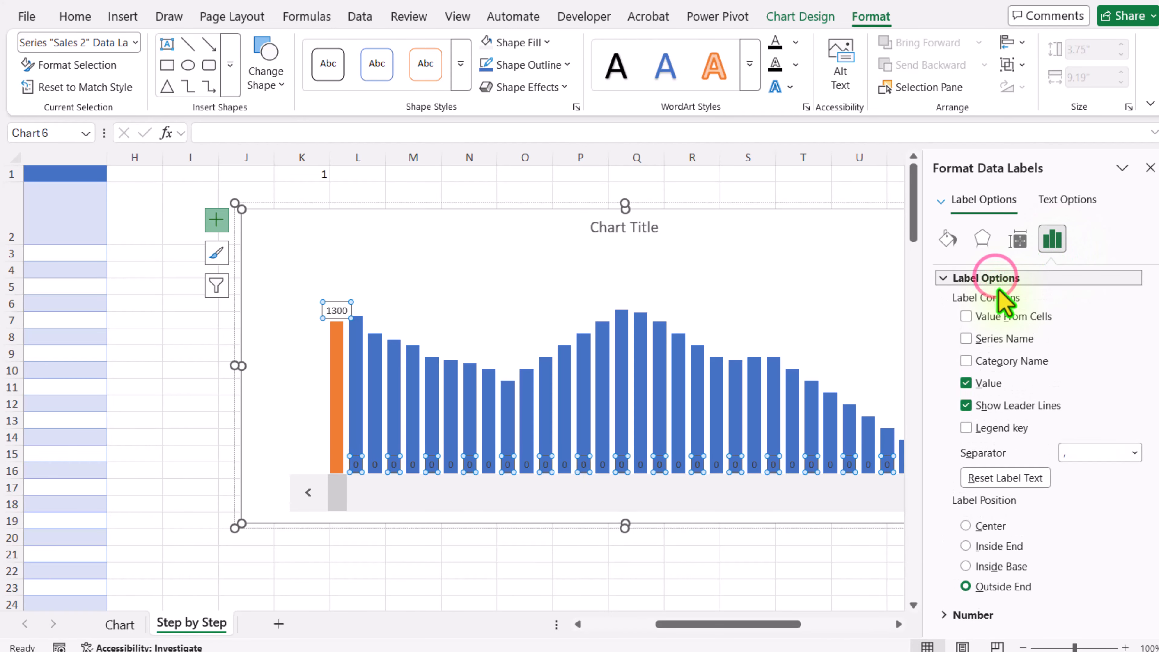
click(1008, 318)
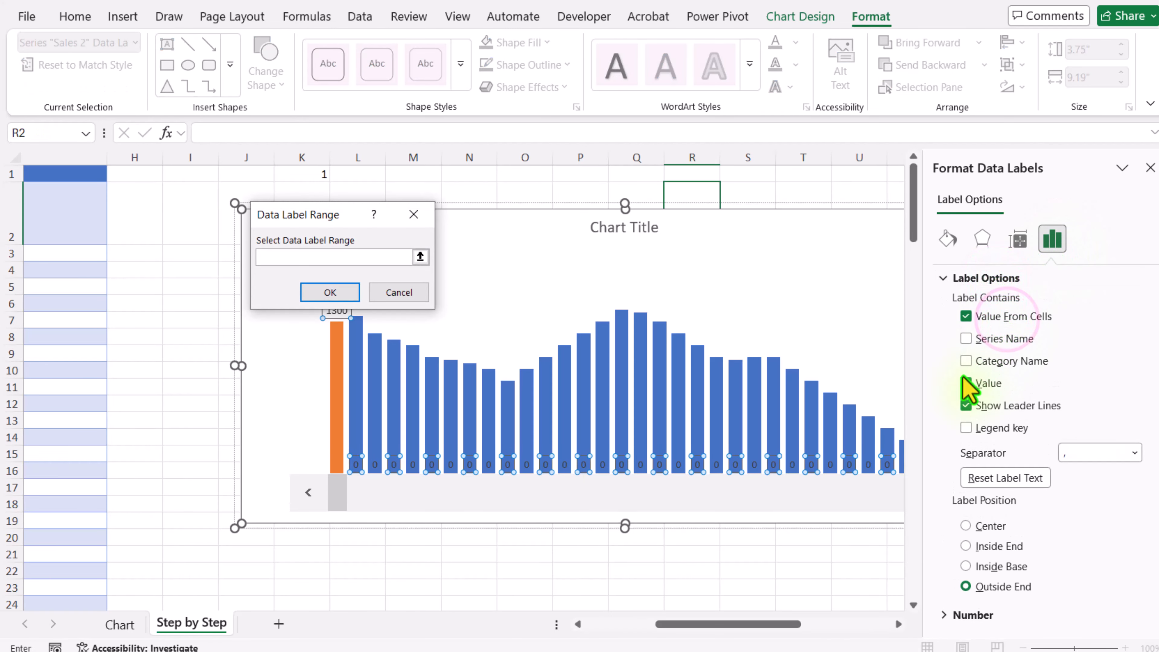
drag(763, 624, 743, 625)
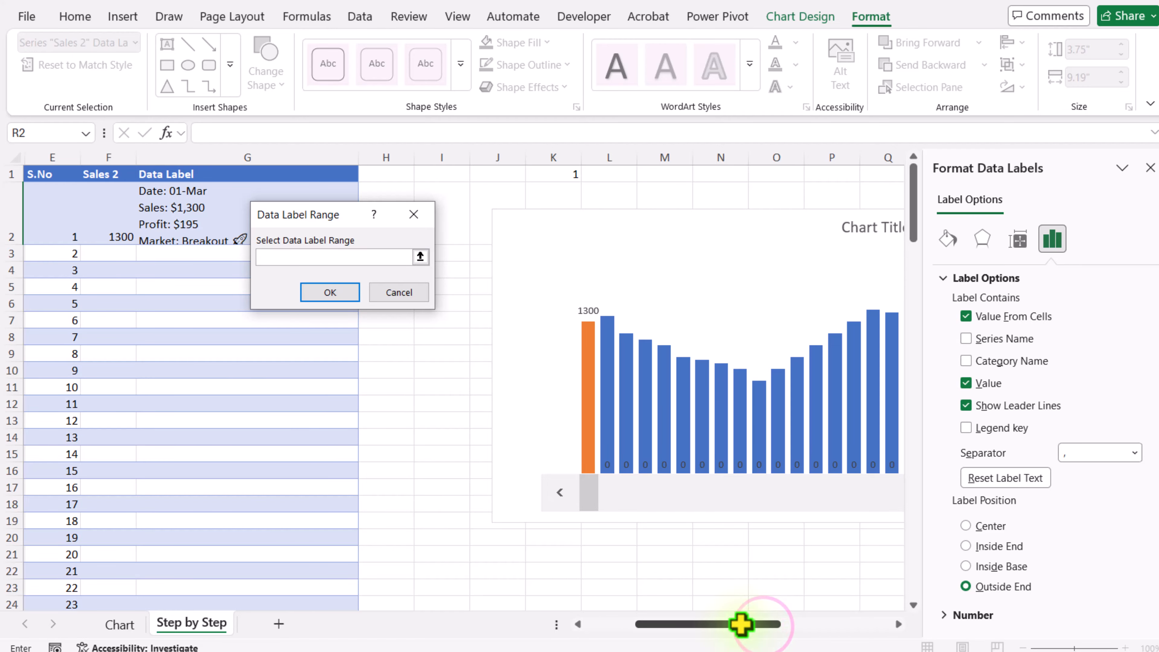
drag(197, 201, 206, 575)
scroll(271, 461, up, 2)
click(335, 295)
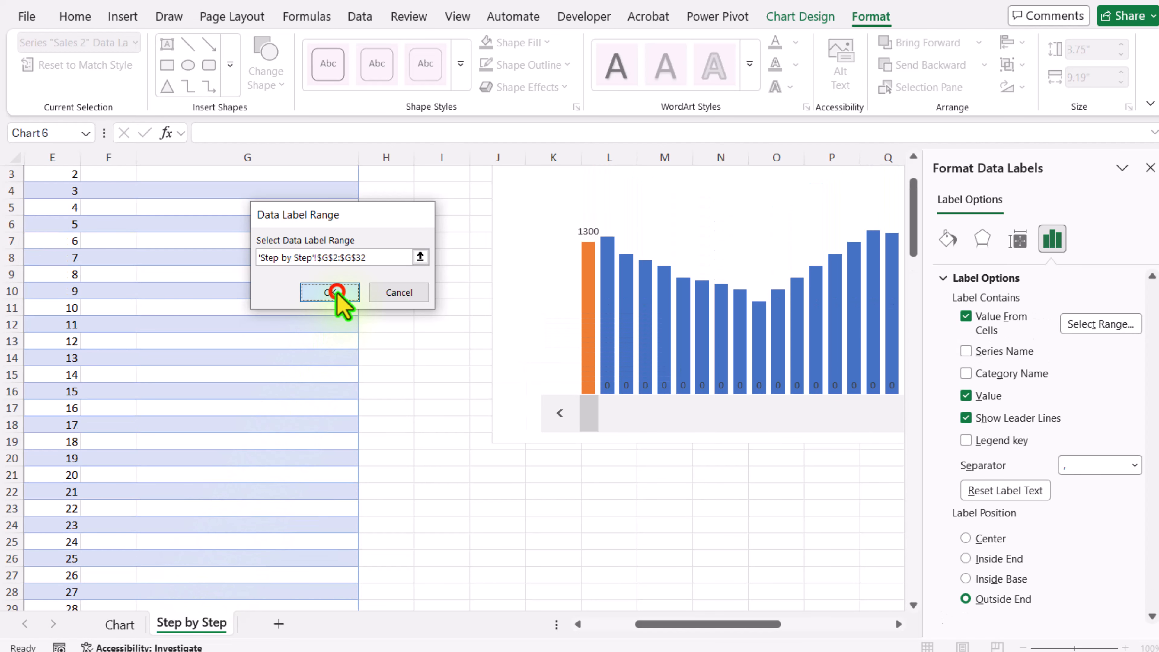
click(981, 396)
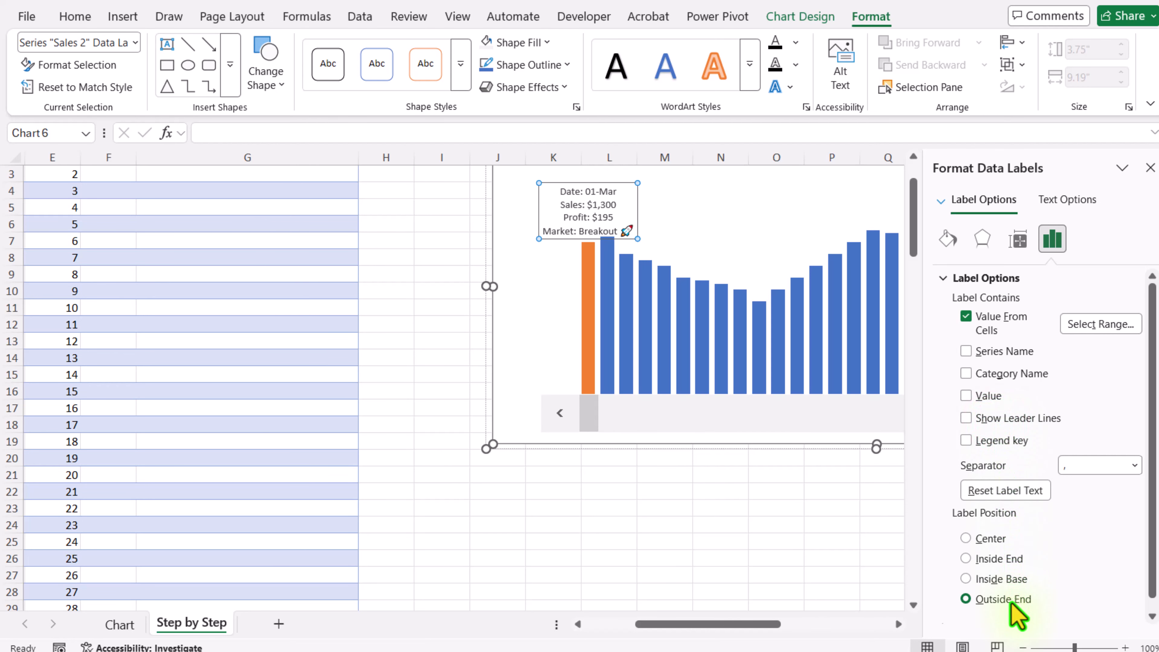
Change the Sales 2 data labels to the down-arrow callout shape and give them a blue theme-colour outline
right_click(594, 214)
mouse_move(711, 408)
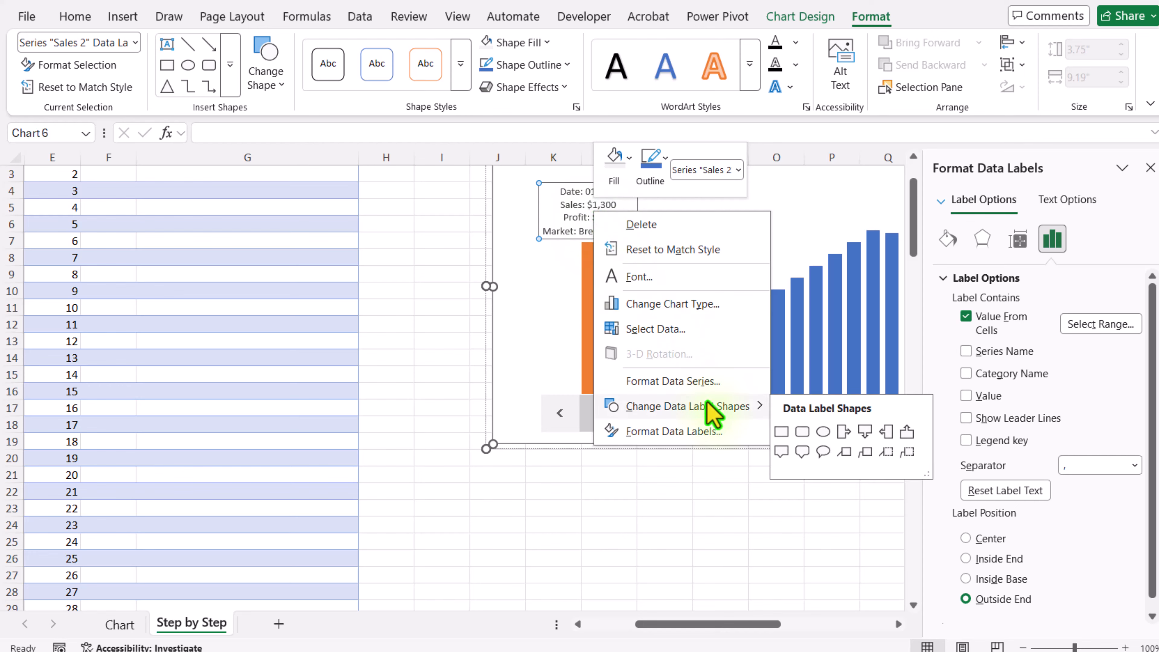
click(867, 439)
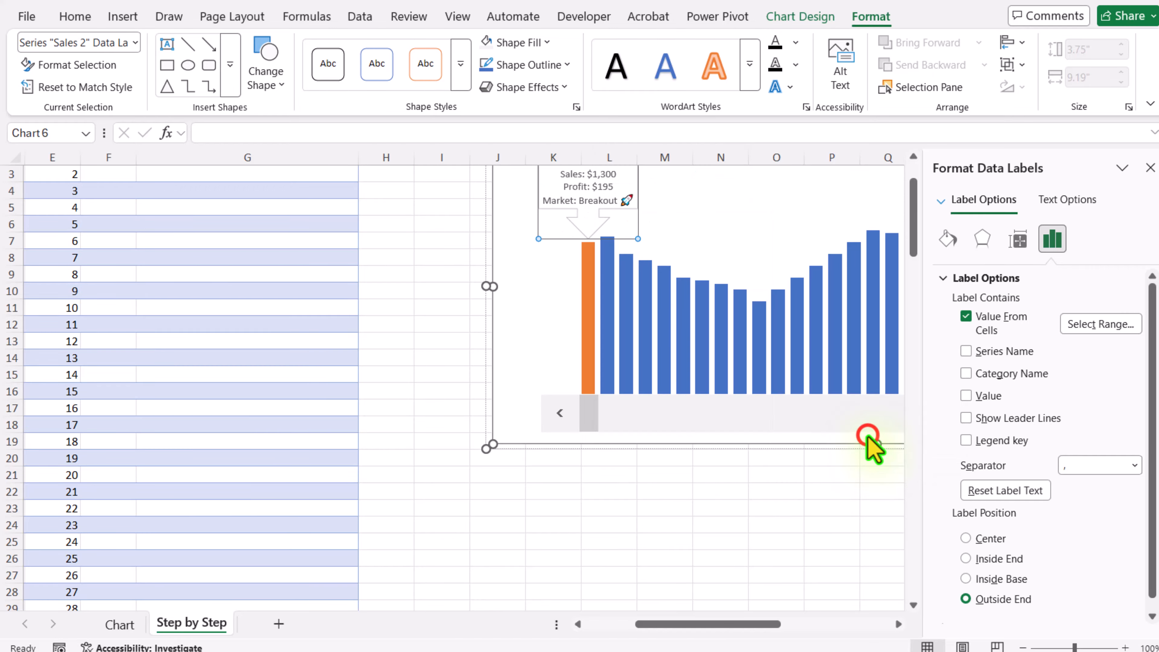
click(540, 70)
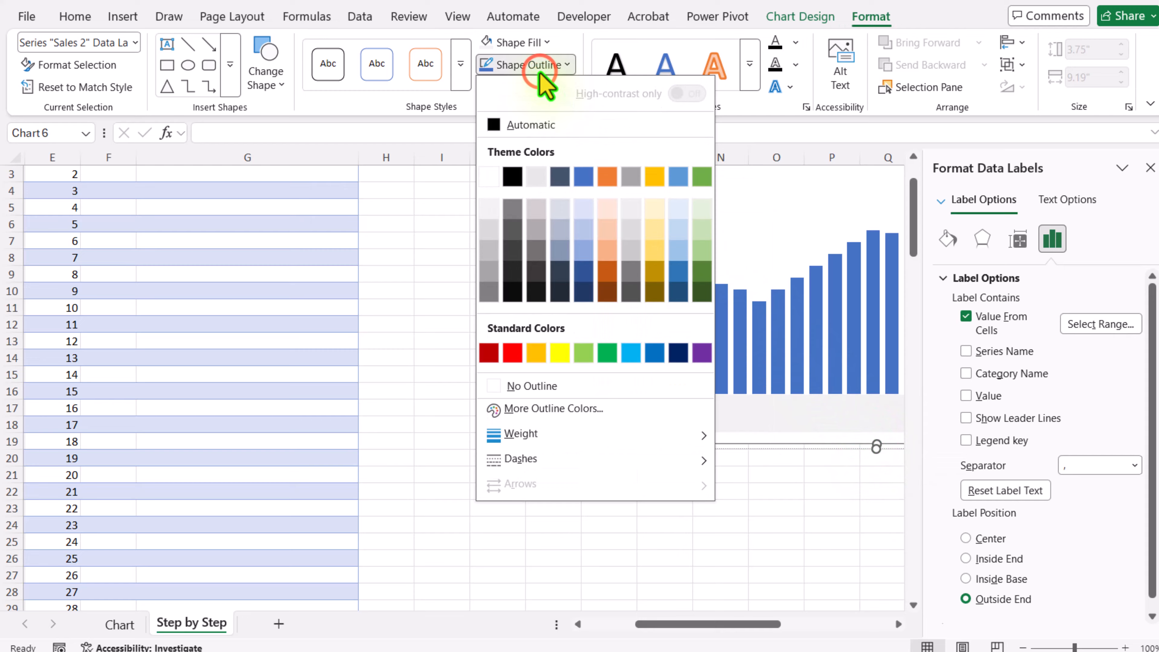
click(588, 176)
scroll(591, 181, up, 1)
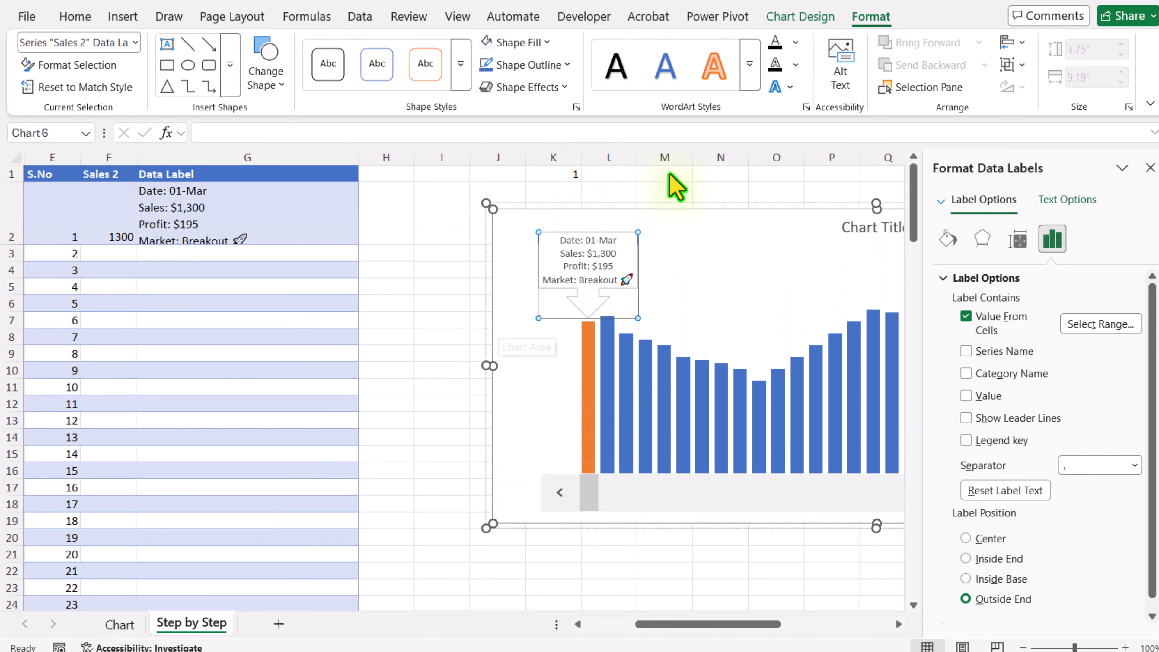
Close the label formatting pane and advance the chart's scroll bar to 08-Mar to test the column highlight and callout
click(1150, 169)
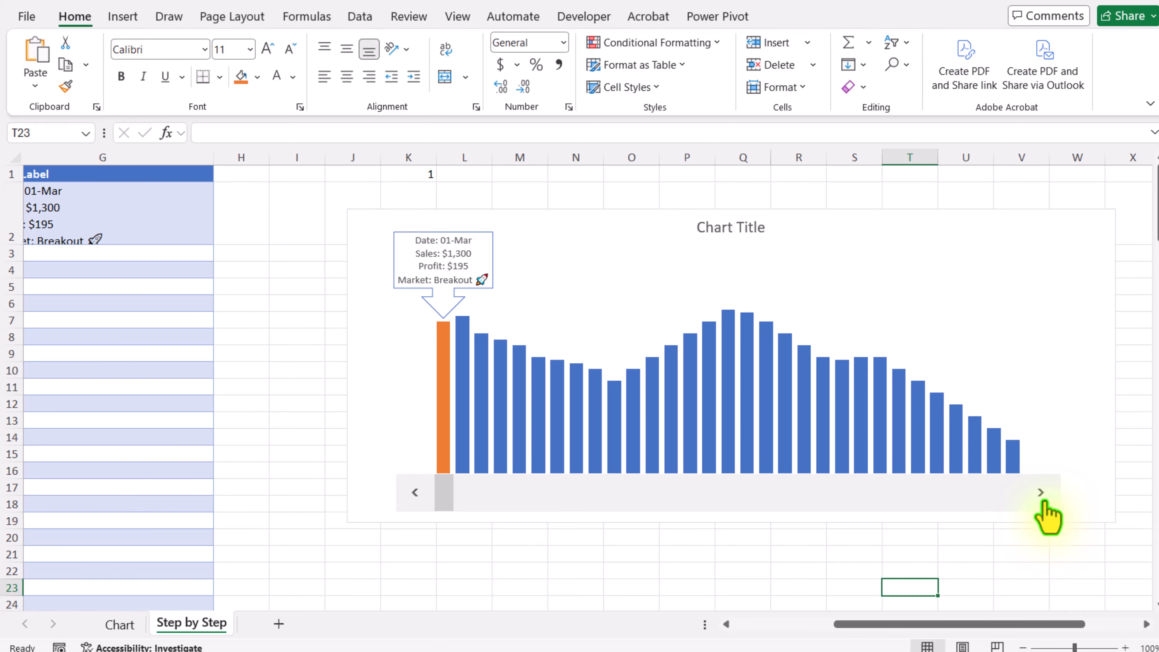
click(1042, 494)
click(1043, 494)
click(1042, 494)
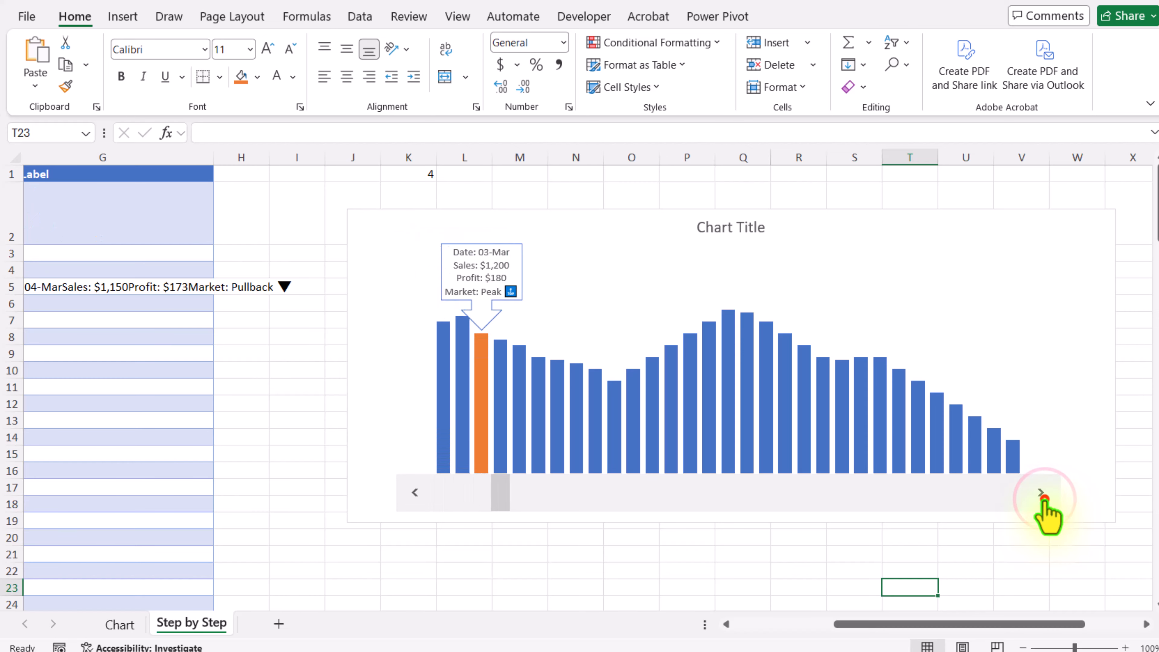
click(1042, 494)
click(1042, 494)
click(1043, 494)
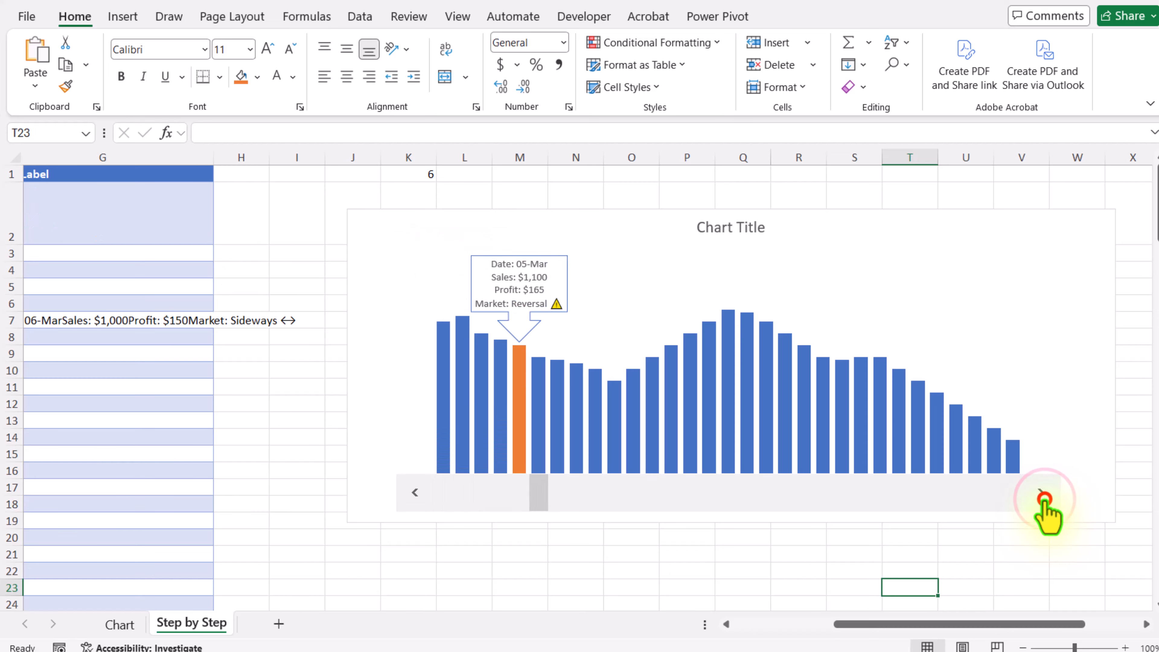
click(1042, 494)
click(1042, 494)
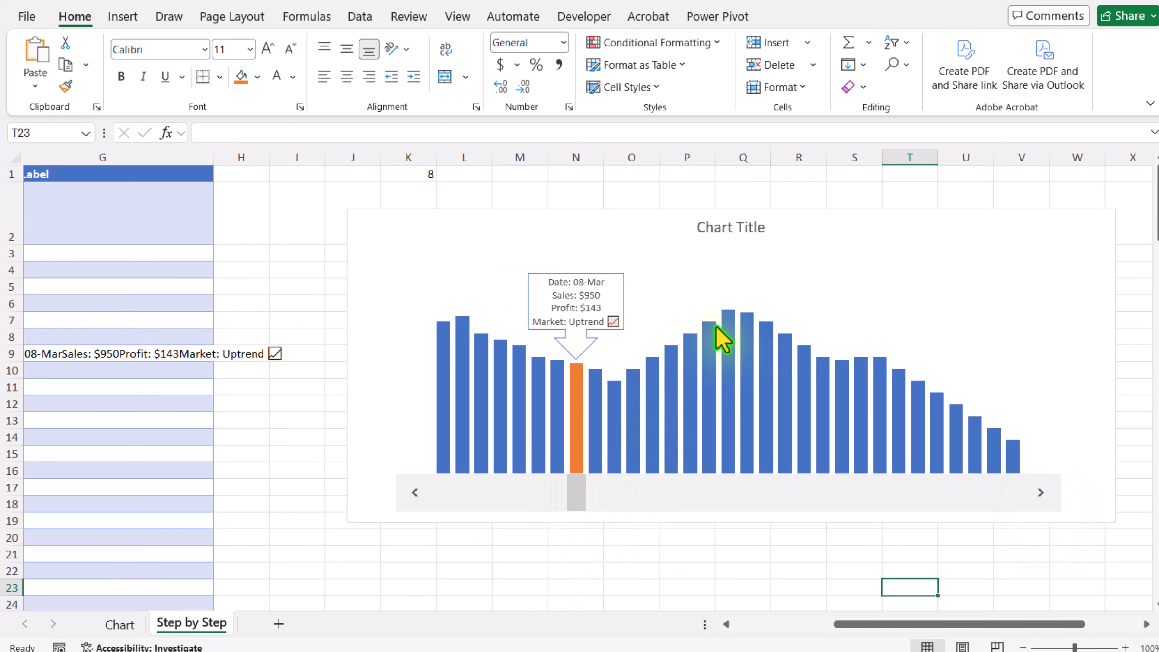
mouse_move(716, 326)
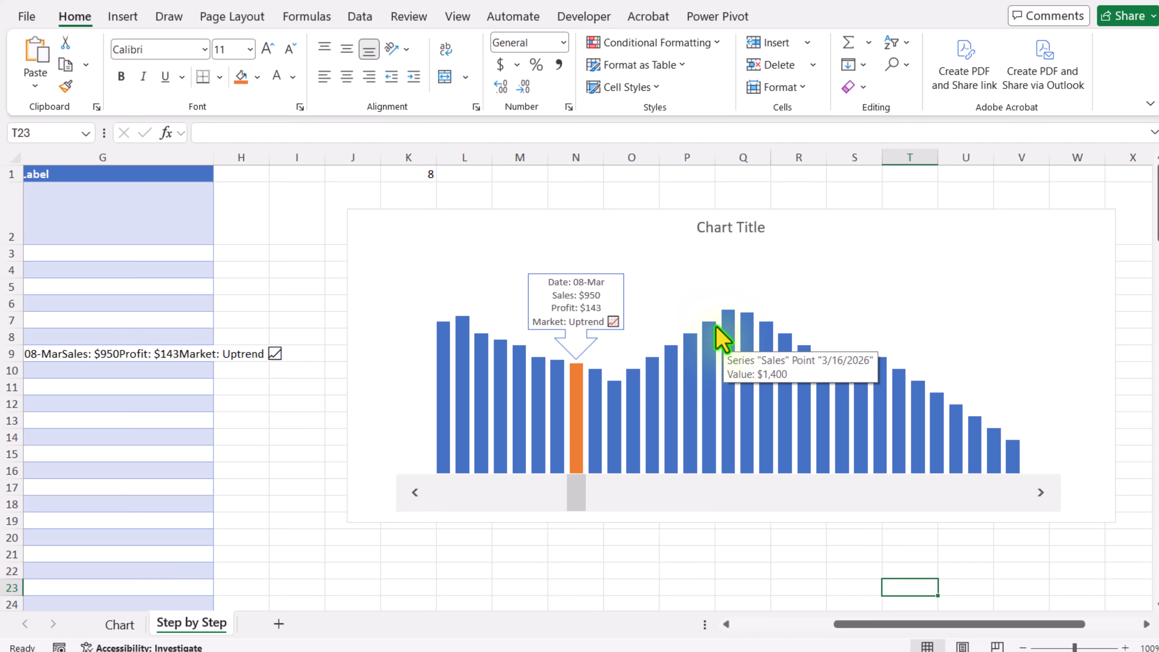
Draw a tall rounded rectangle about 2.22" high and 0.45" wide on the sheet beside the chart
click(128, 17)
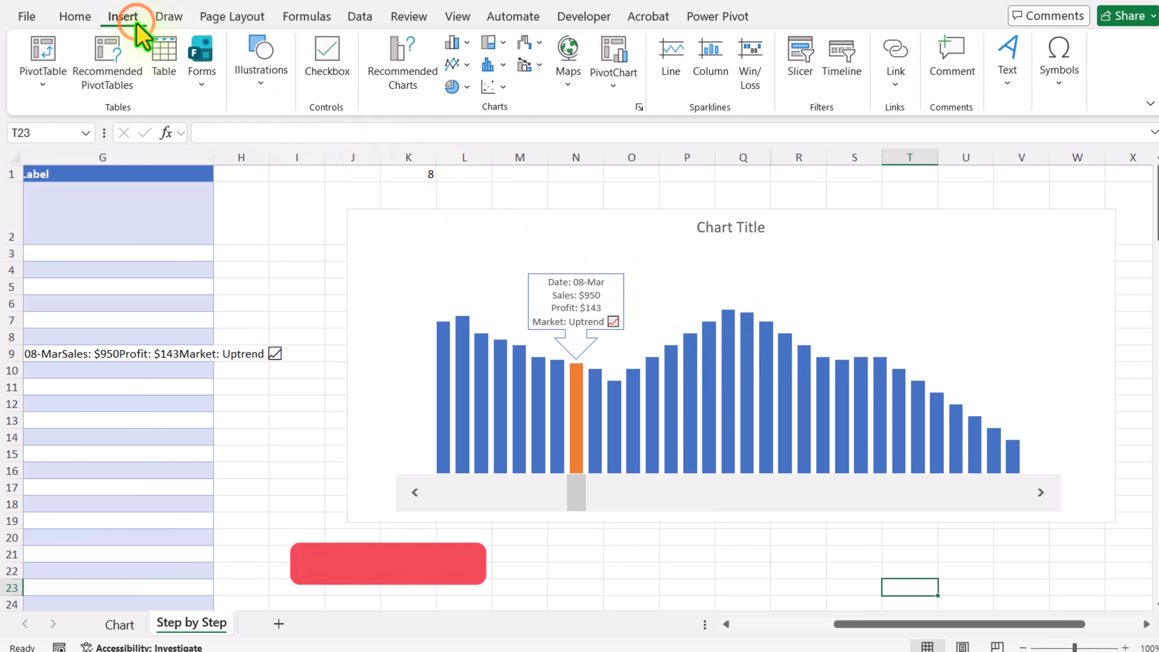
click(270, 103)
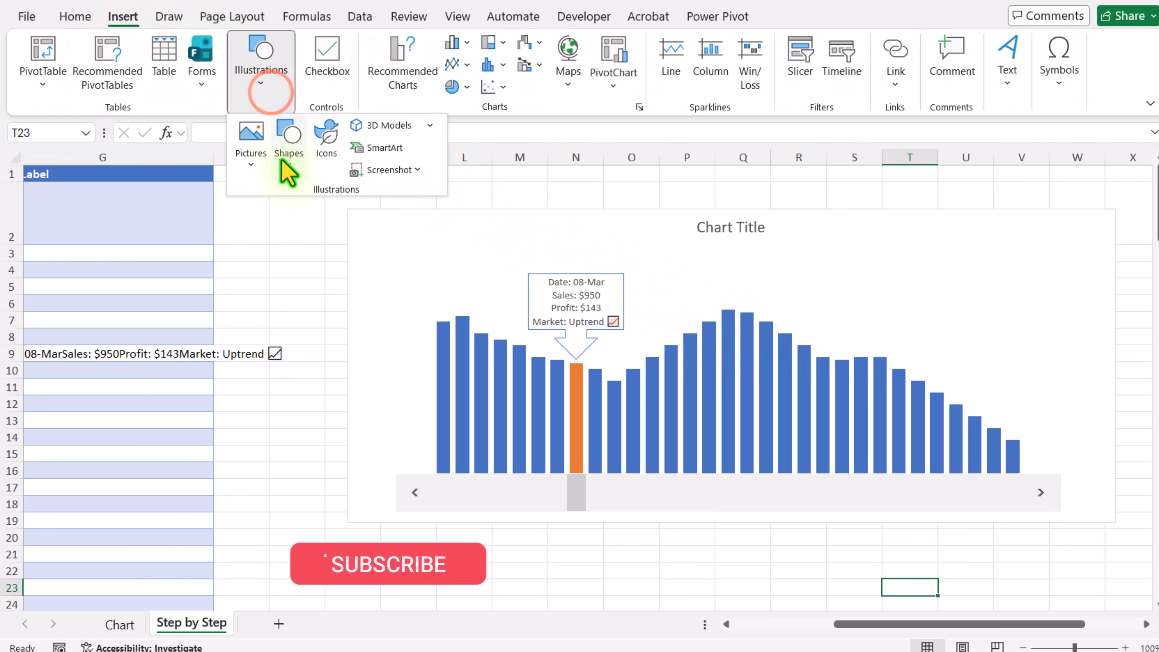
click(287, 171)
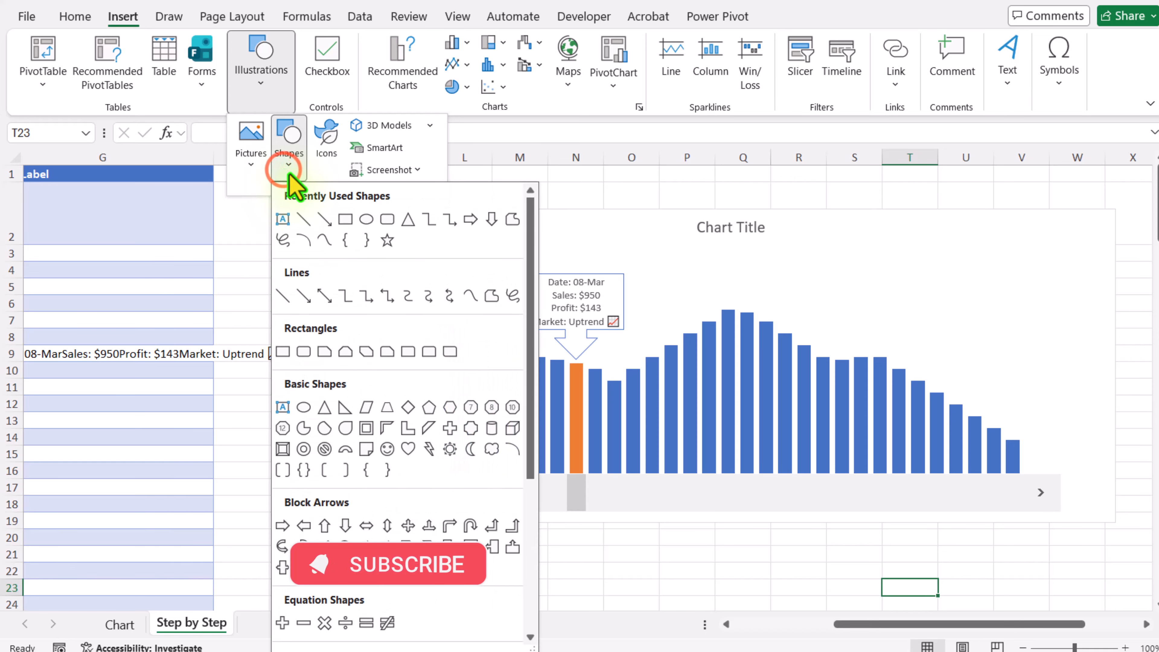
click(387, 219)
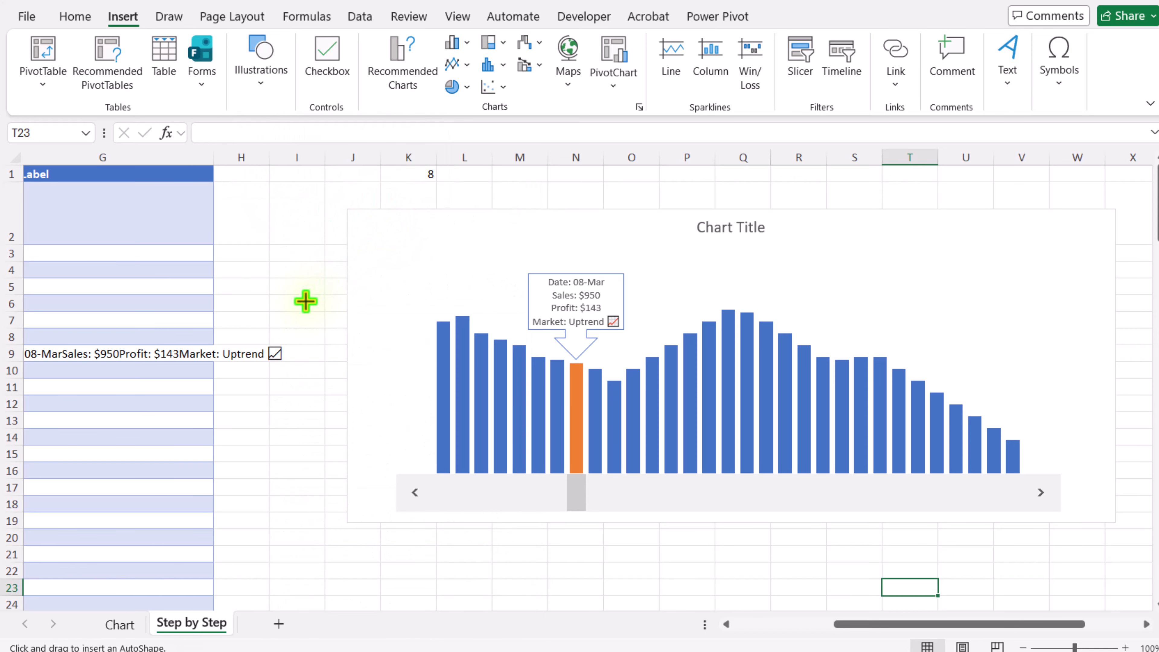
drag(306, 301, 343, 486)
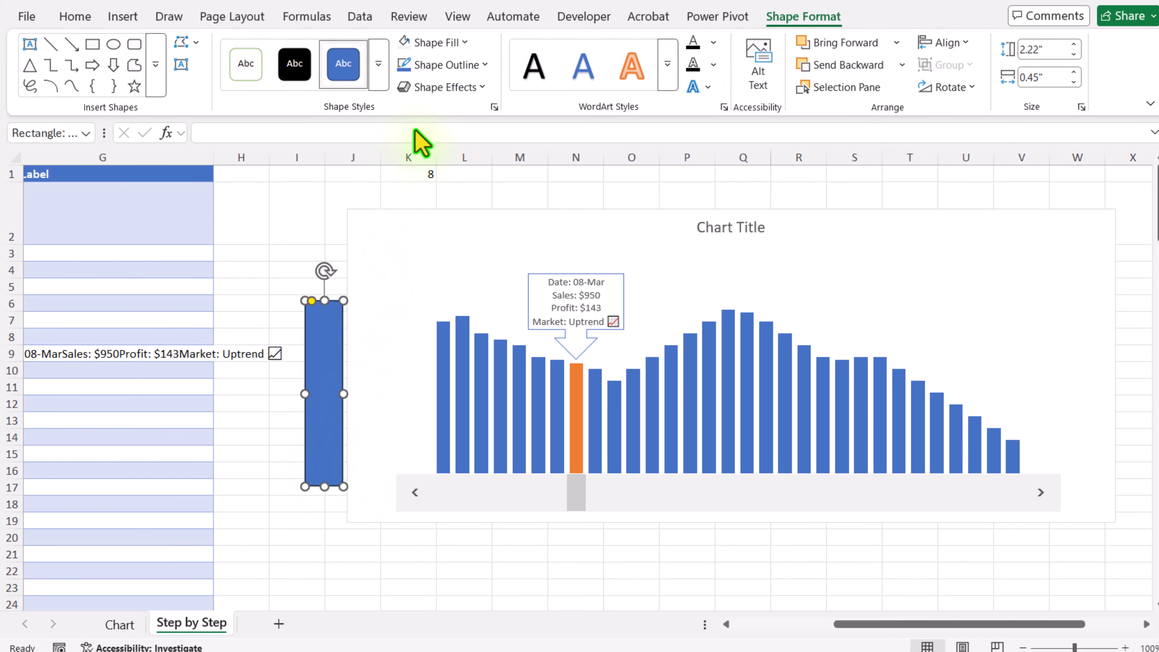
Style the rounded rectangle as a slim bar with no outline, about 0.26" wide, and fully rounded ends
click(429, 69)
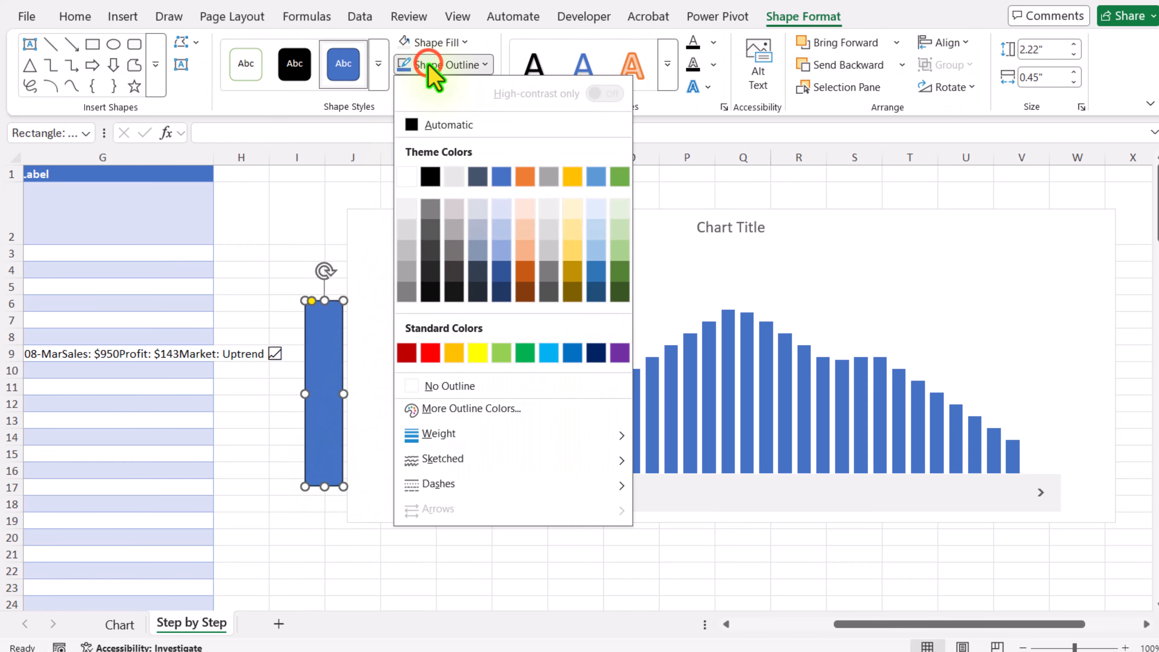
click(442, 389)
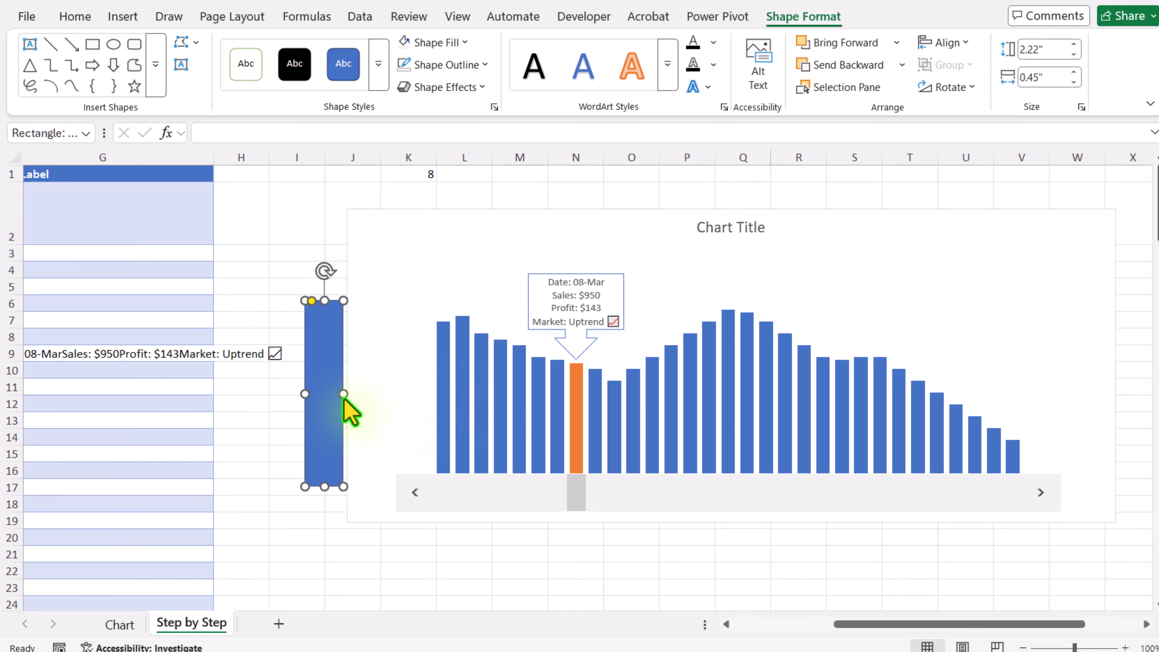
drag(341, 395, 335, 396)
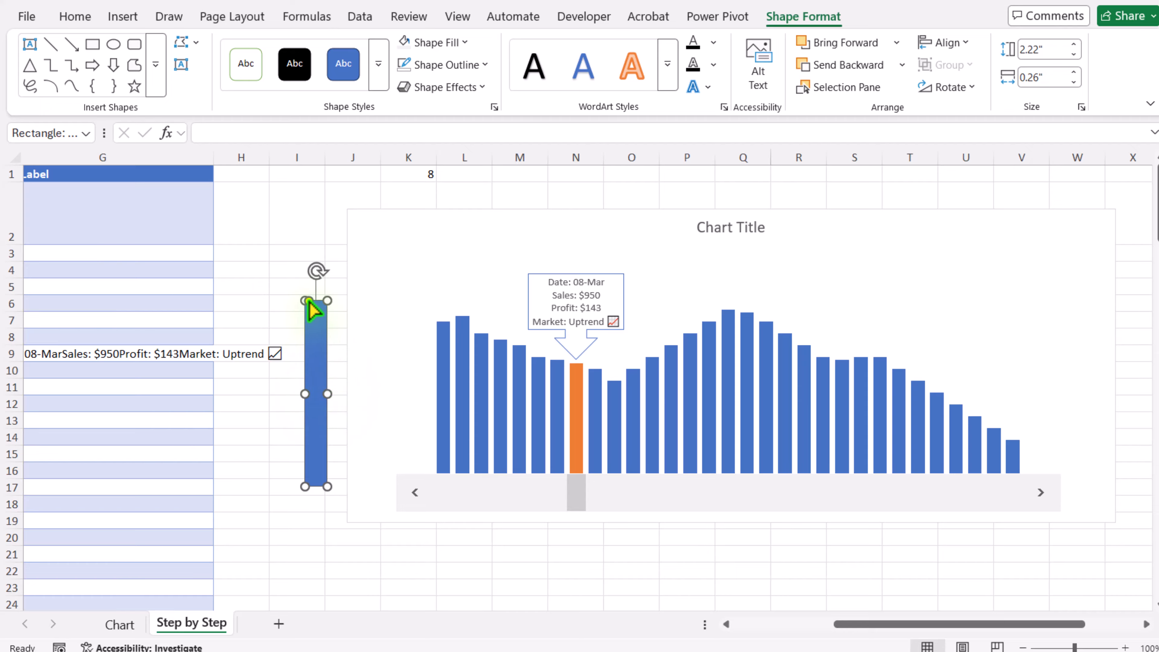
drag(308, 299, 318, 321)
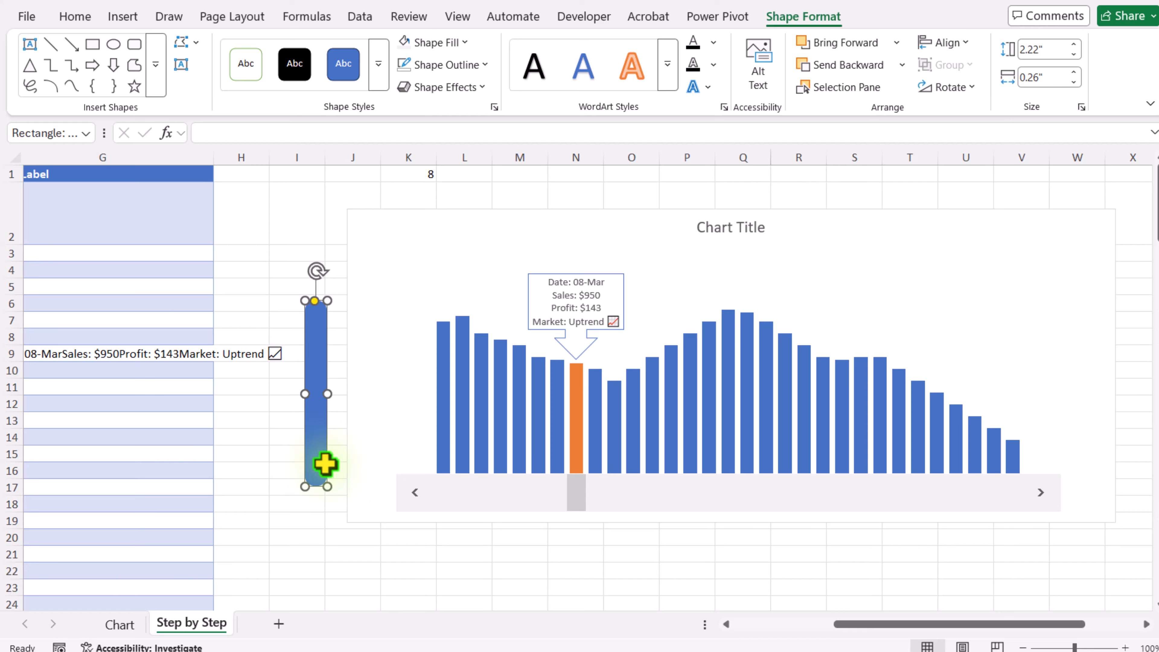
Copy the blue rounded bar onto the chart's Sales series so its columns take that shape
click(434, 246)
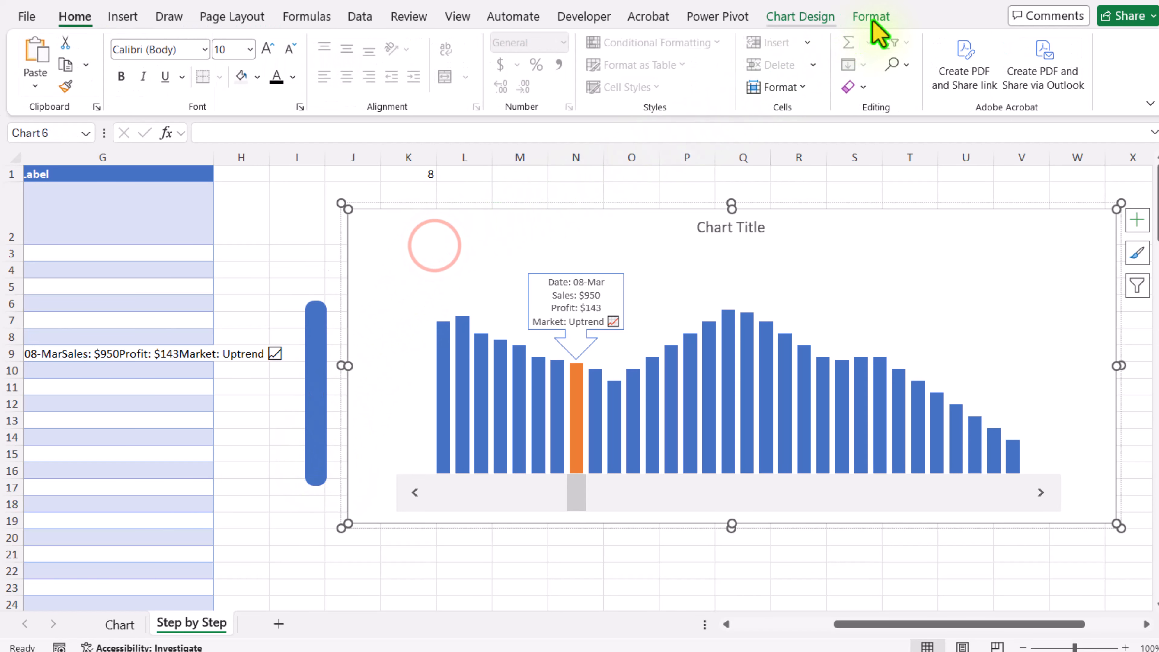
click(873, 22)
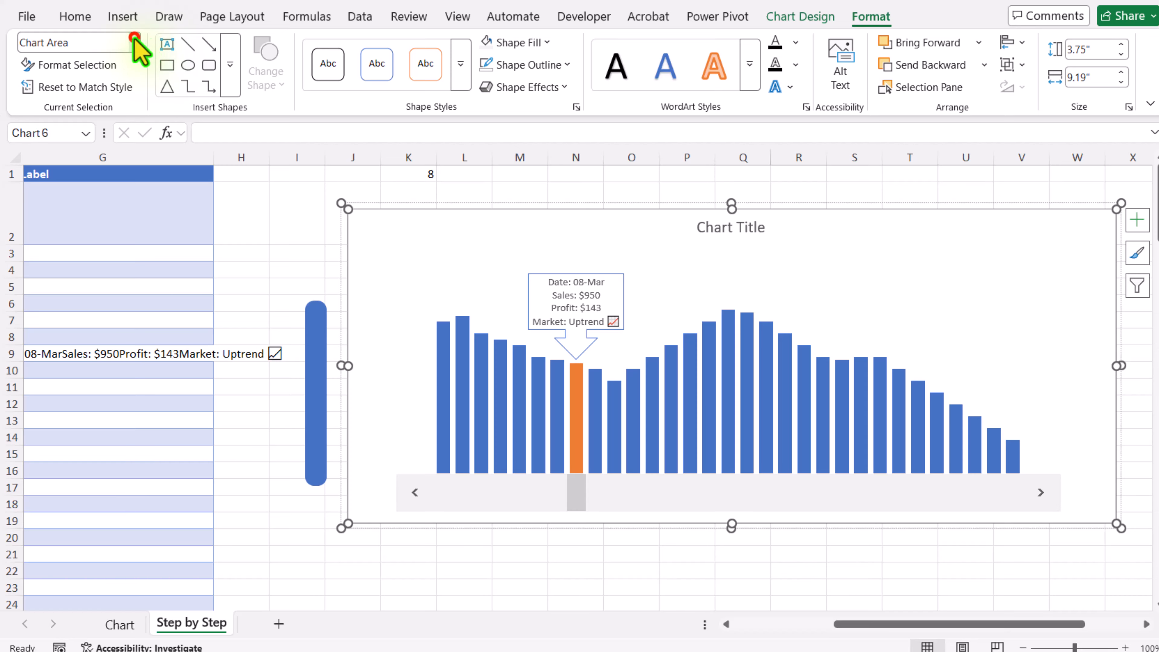
click(135, 41)
click(108, 132)
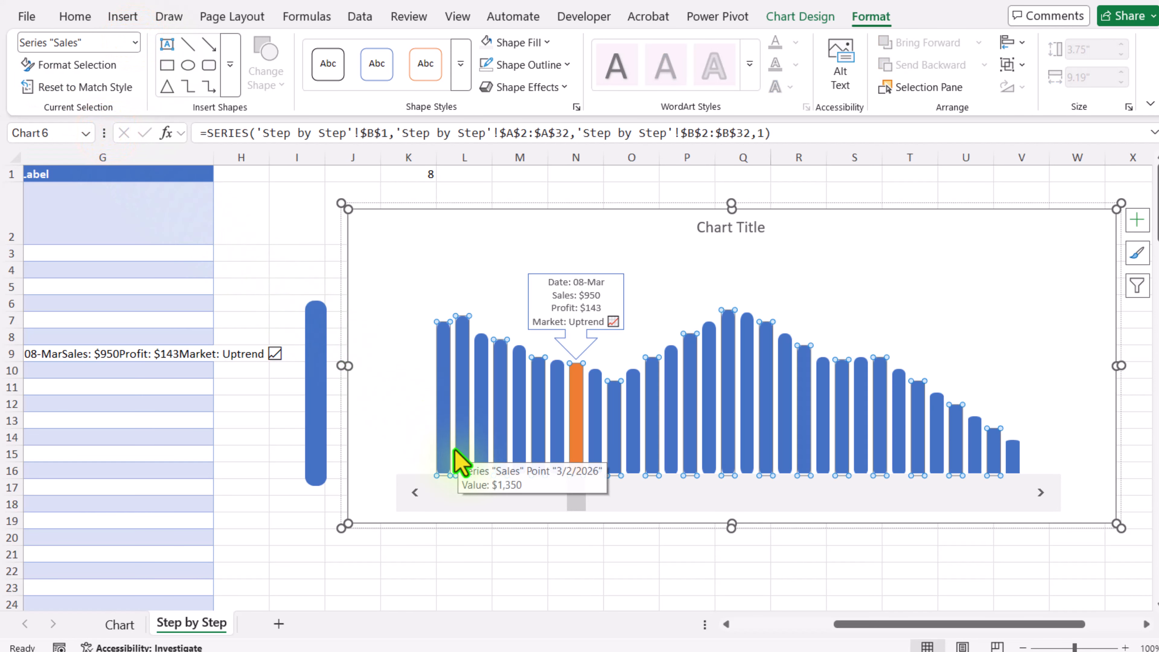
Change the rounded bar's fill to the orange theme colour
click(318, 425)
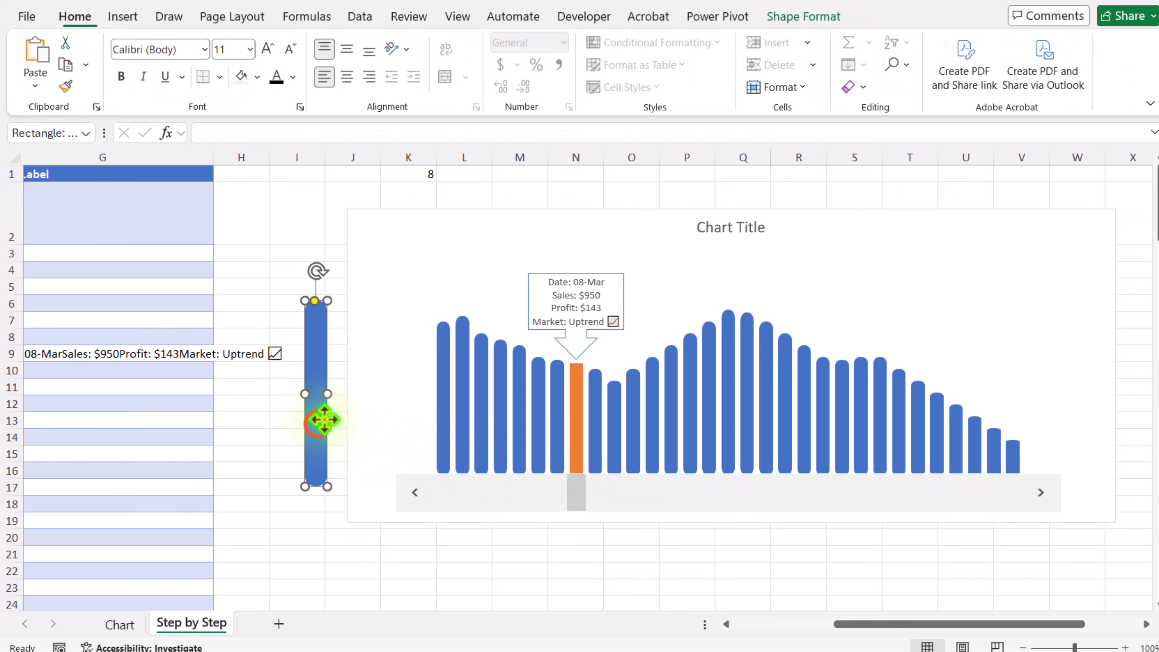
click(811, 17)
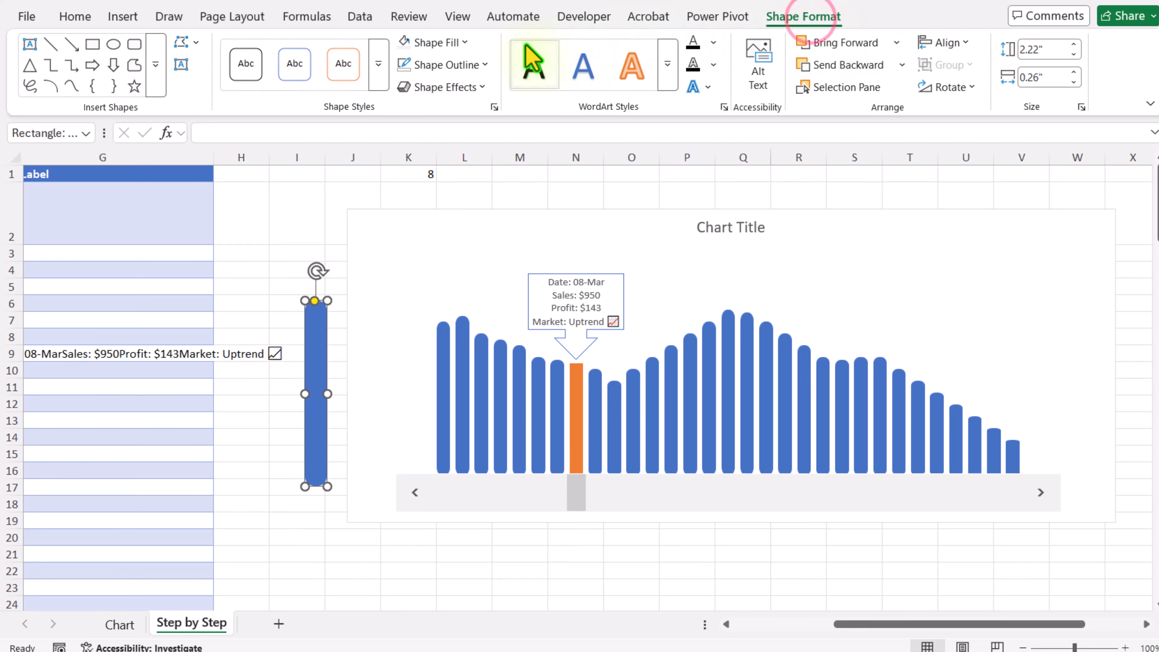
click(457, 43)
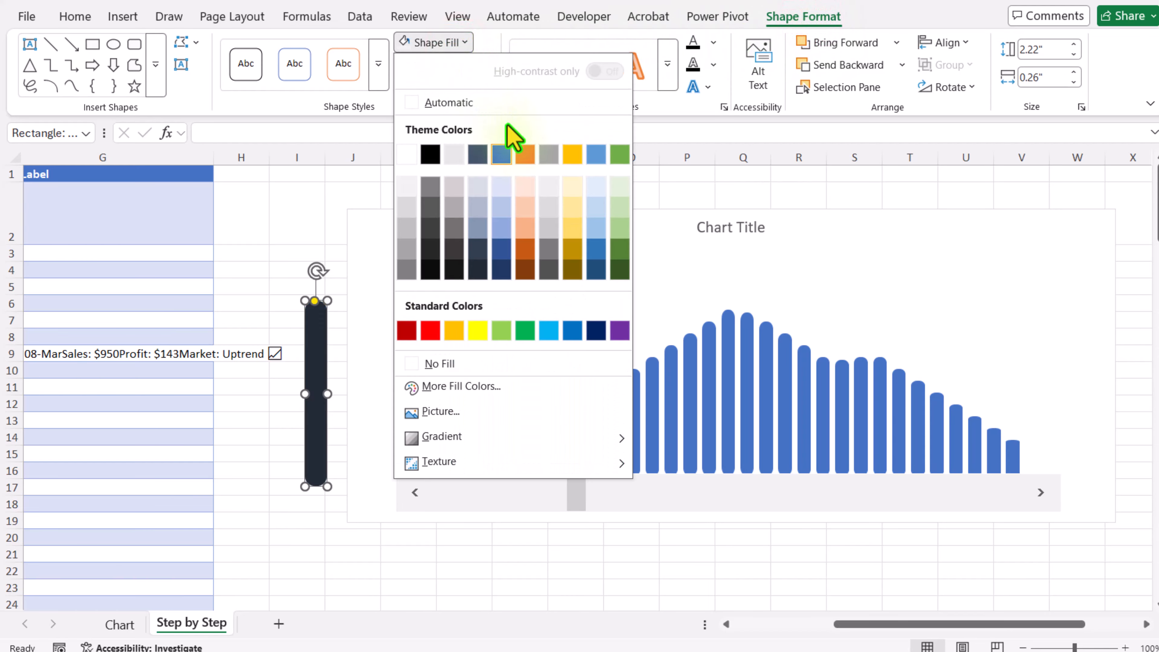
click(525, 154)
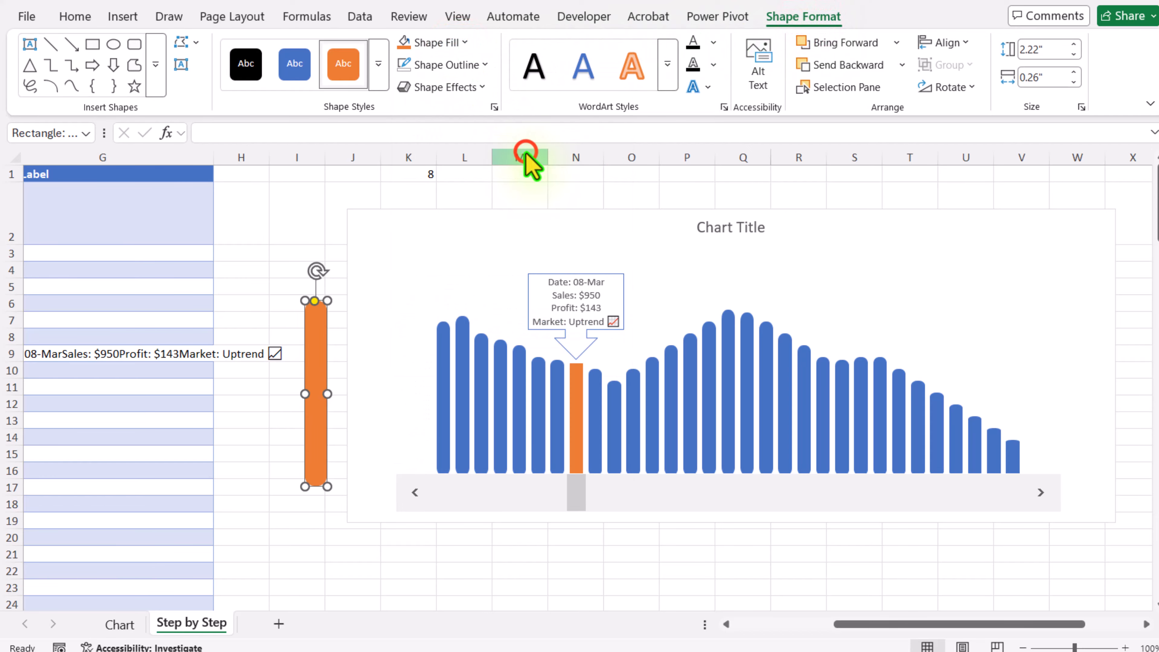
Copy the orange rounded bar onto the Sales 2 series so the highlighted column takes that shape
click(504, 237)
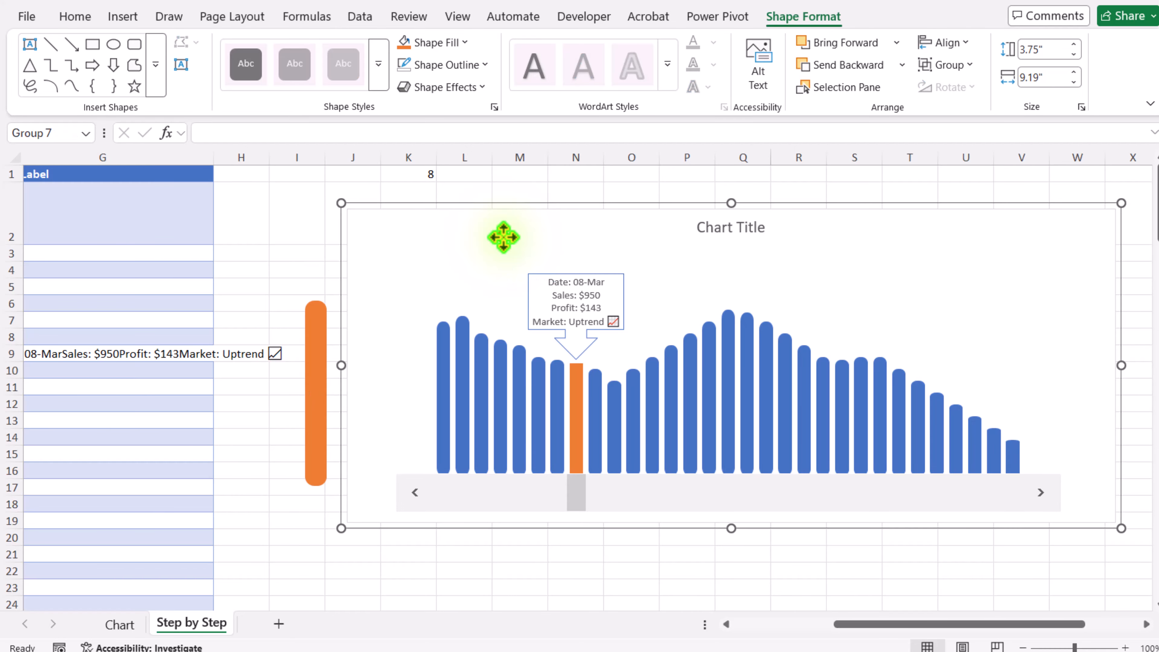
double_click(504, 236)
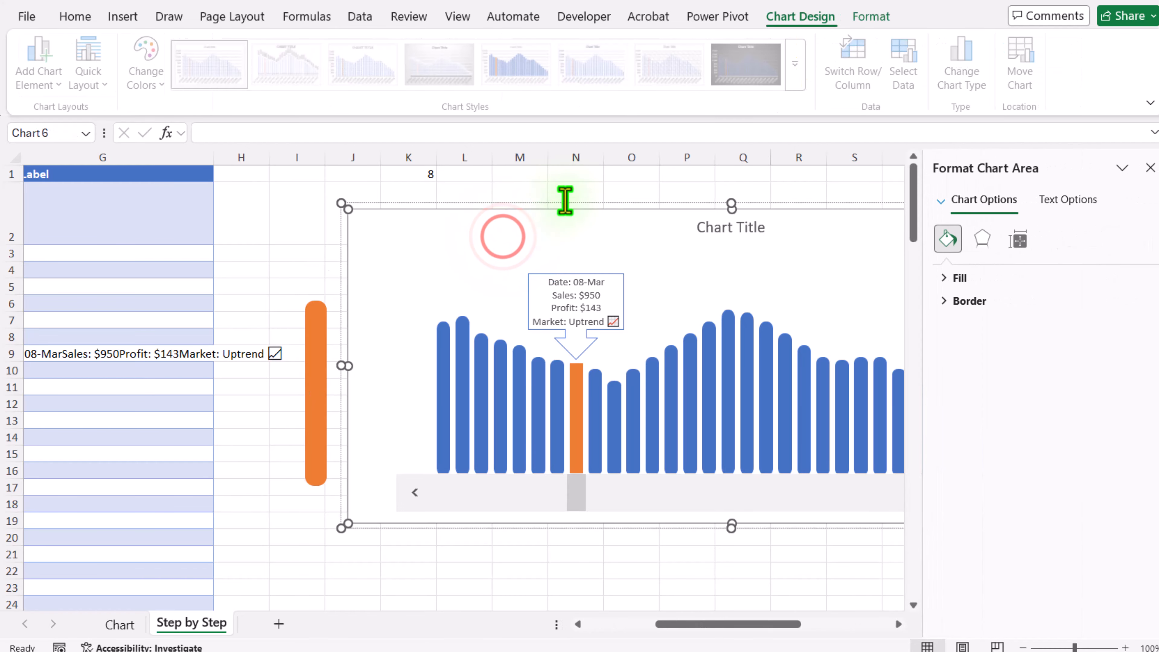
click(862, 19)
click(135, 42)
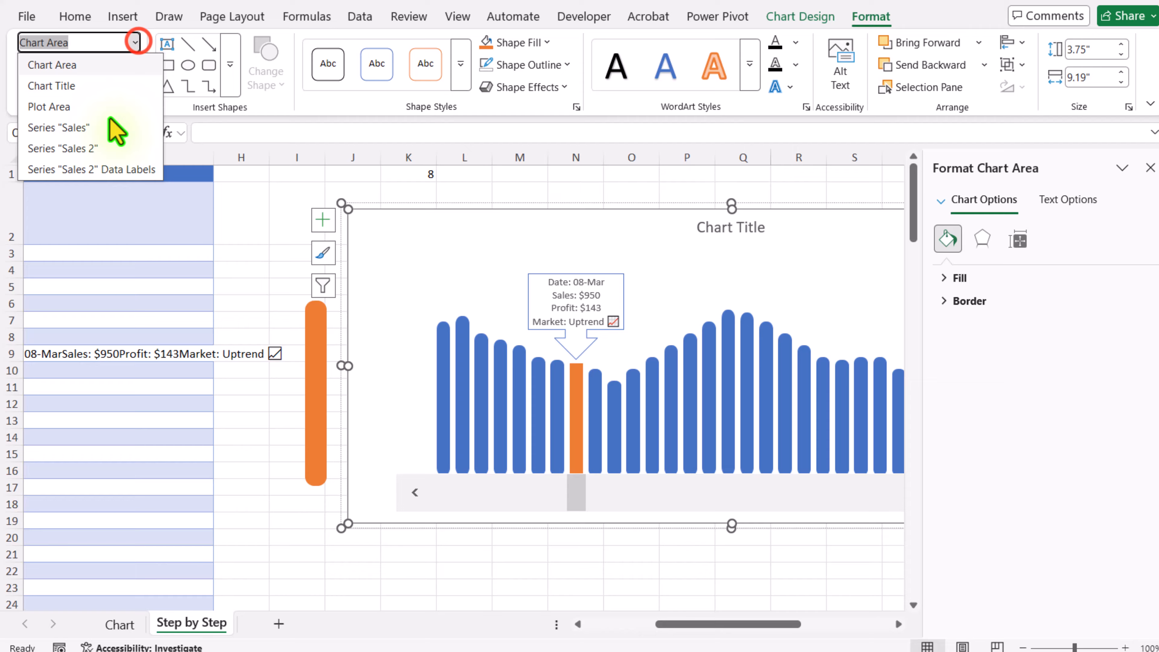
click(97, 149)
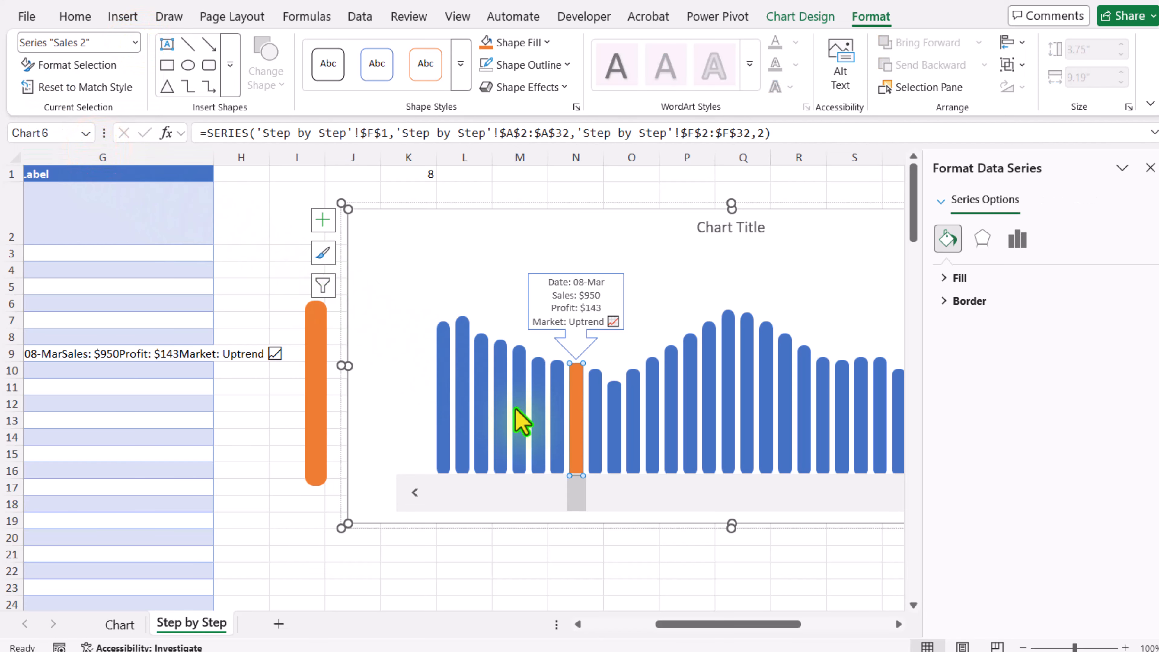
click(548, 555)
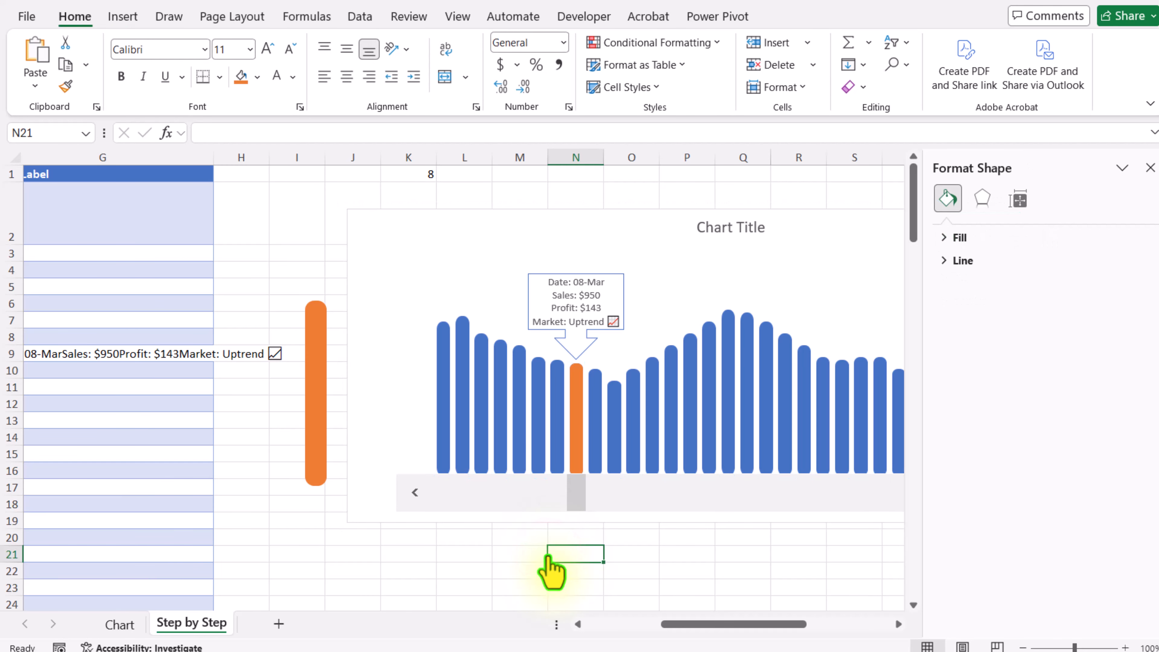
Nudge the scroll bar up slightly so it covers the rounded lower ends of the columns
right_click(490, 494)
right_click(492, 497)
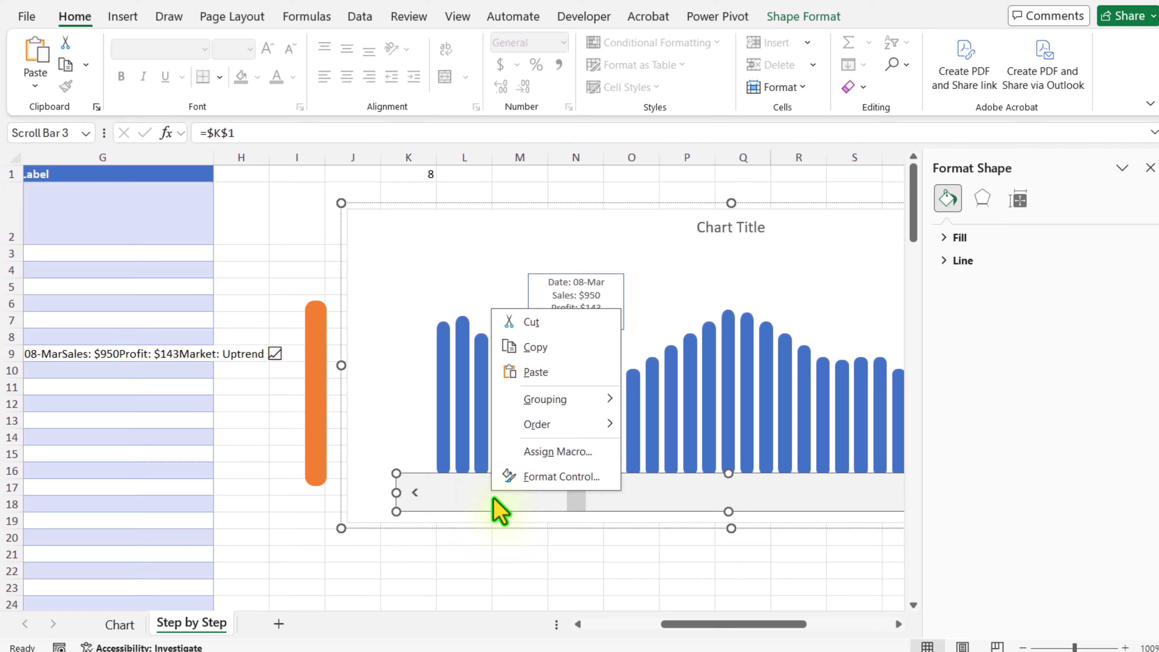
click(531, 576)
key(Up)
key(Up)
key(Up)
key(Up)
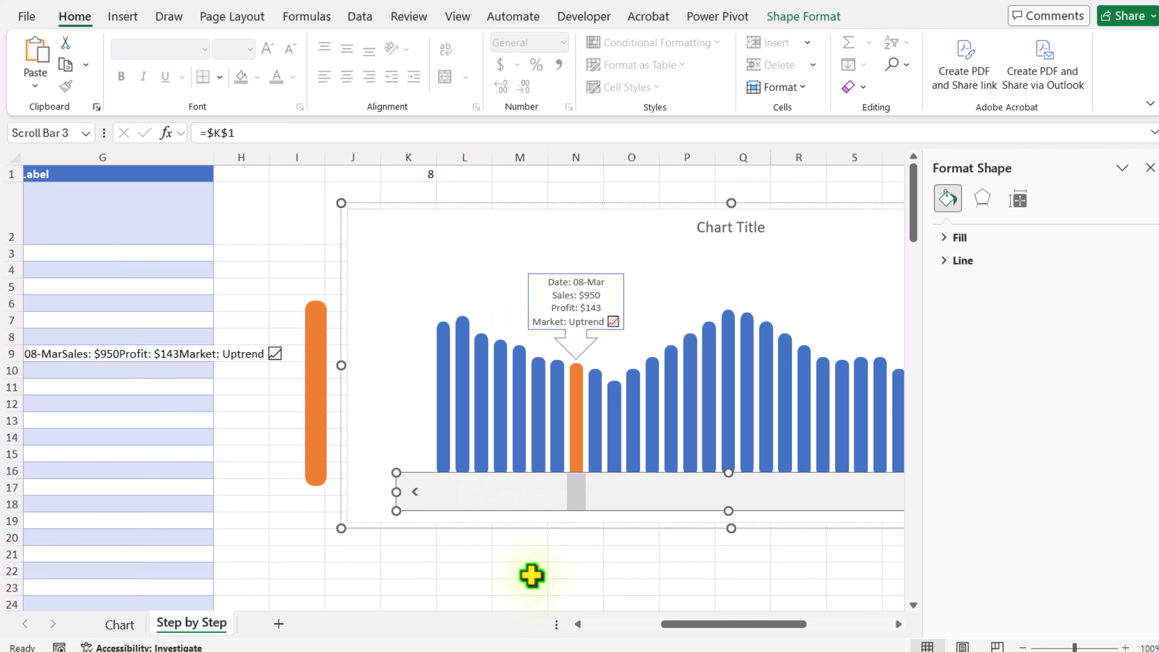
key(Up)
key(Up)
key(Up)
key(Up)
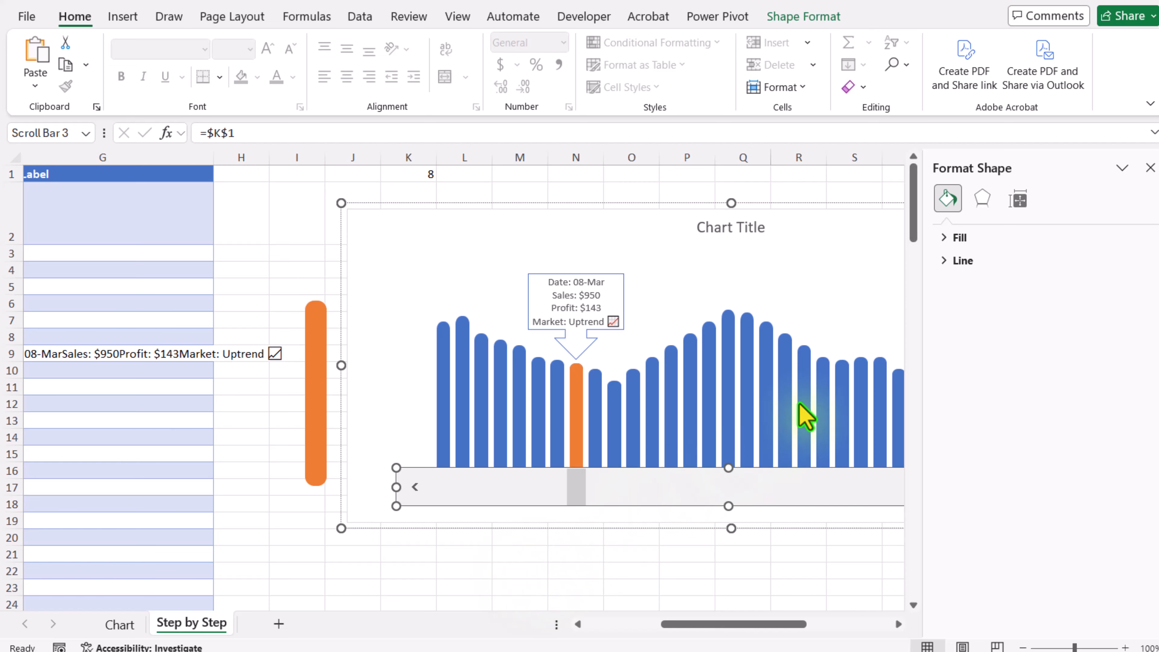
Close the formatting pane and delete the orange rounded bar beside the chart
click(1150, 168)
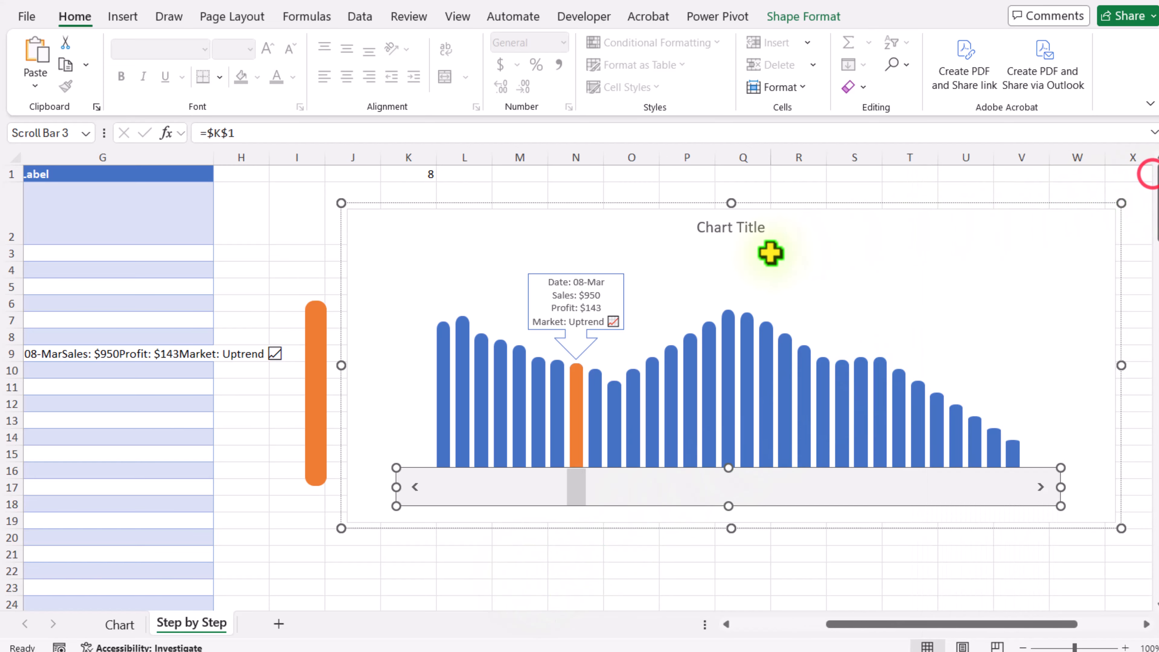
click(315, 347)
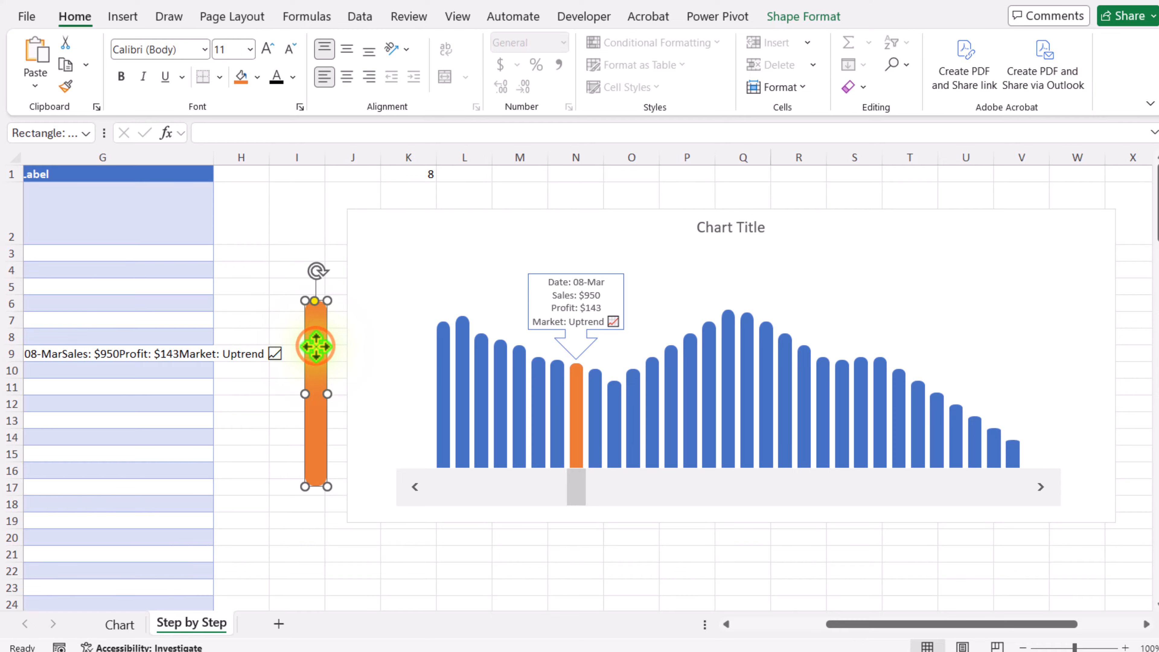
key(Delete)
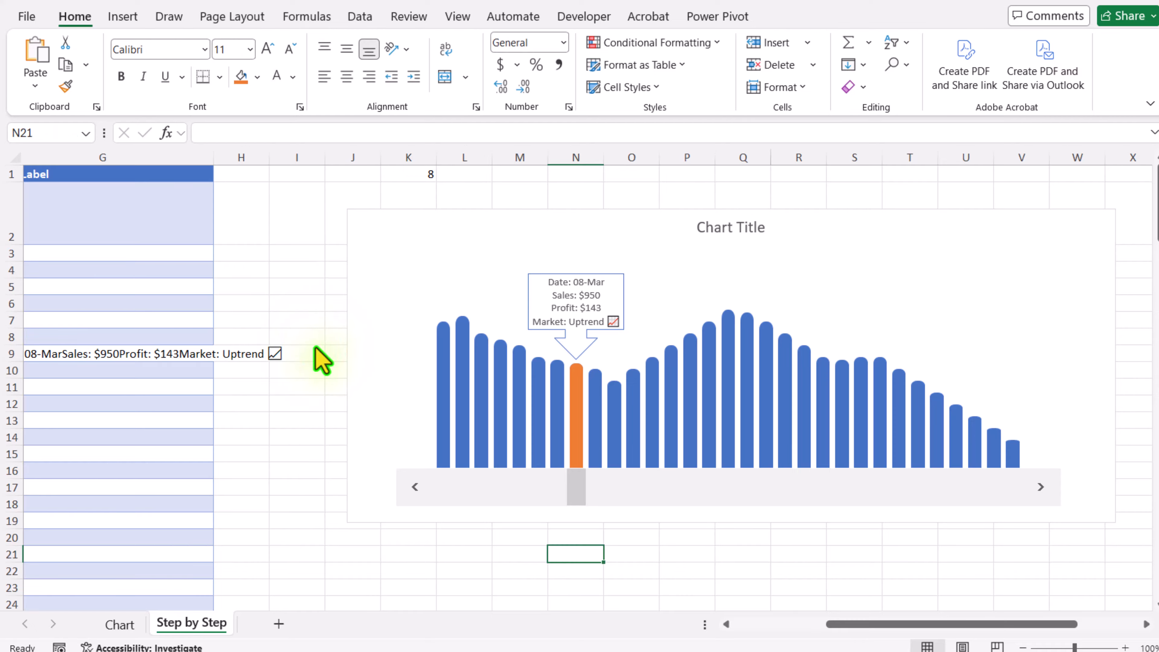
Test the finished chart by moving the scroll bar forward to 12-Mar and back to 02-Mar
click(1041, 486)
click(1040, 487)
click(1041, 486)
click(1040, 487)
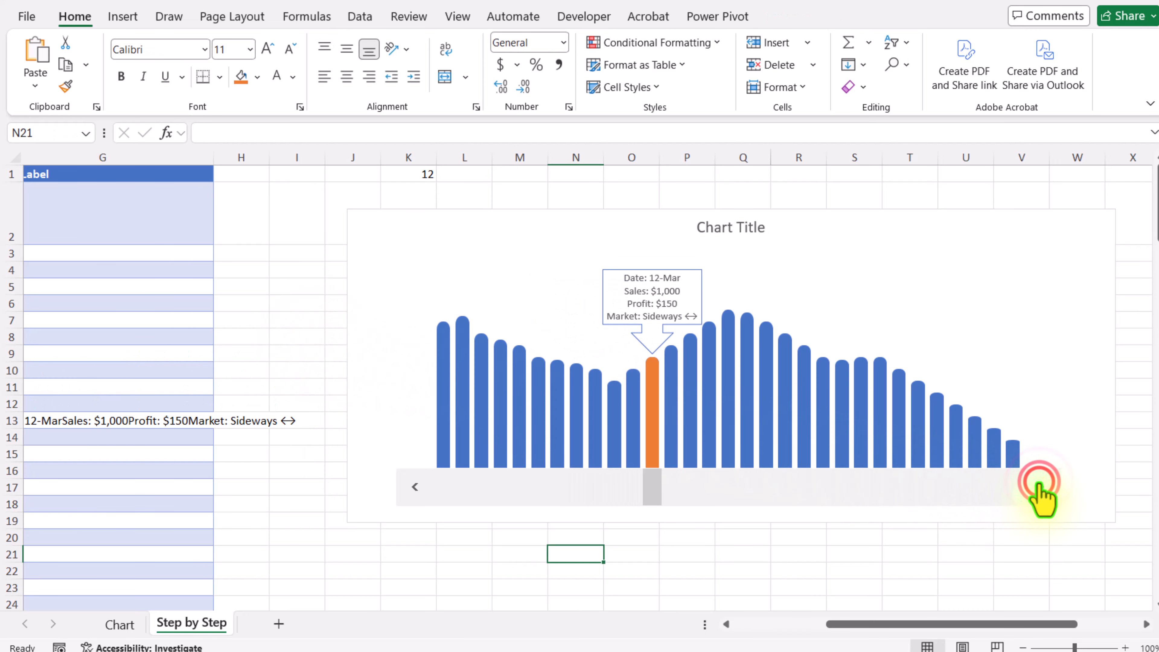
click(414, 487)
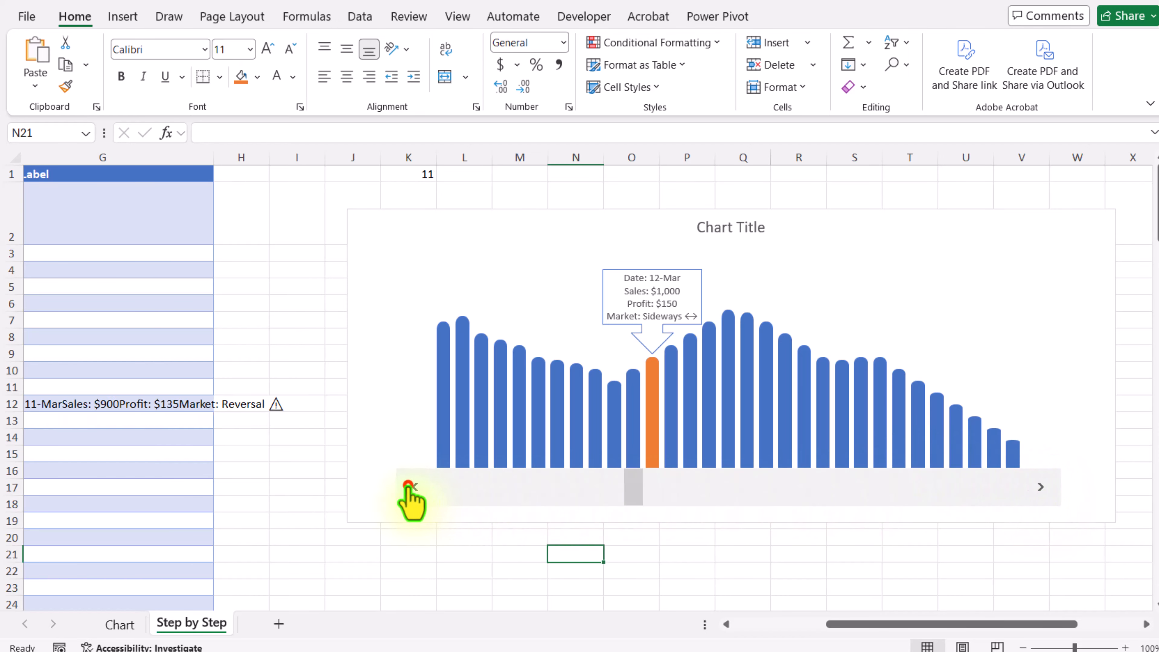
click(413, 486)
click(414, 486)
click(413, 487)
click(413, 487)
click(412, 487)
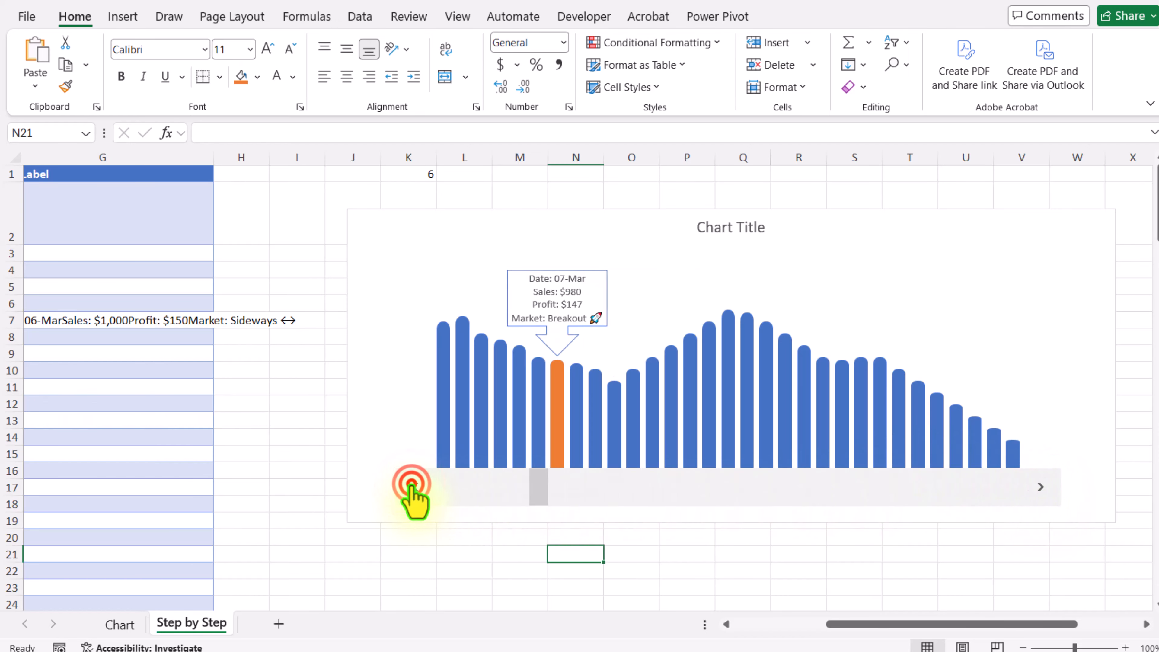
click(413, 486)
click(413, 486)
click(413, 487)
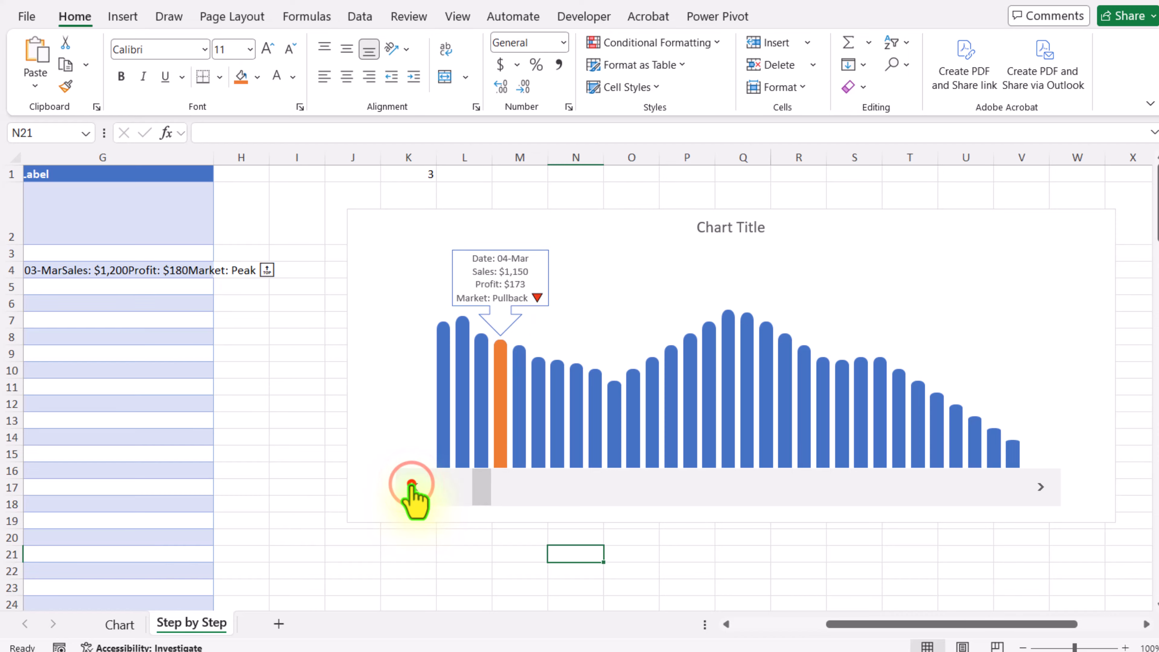
click(413, 487)
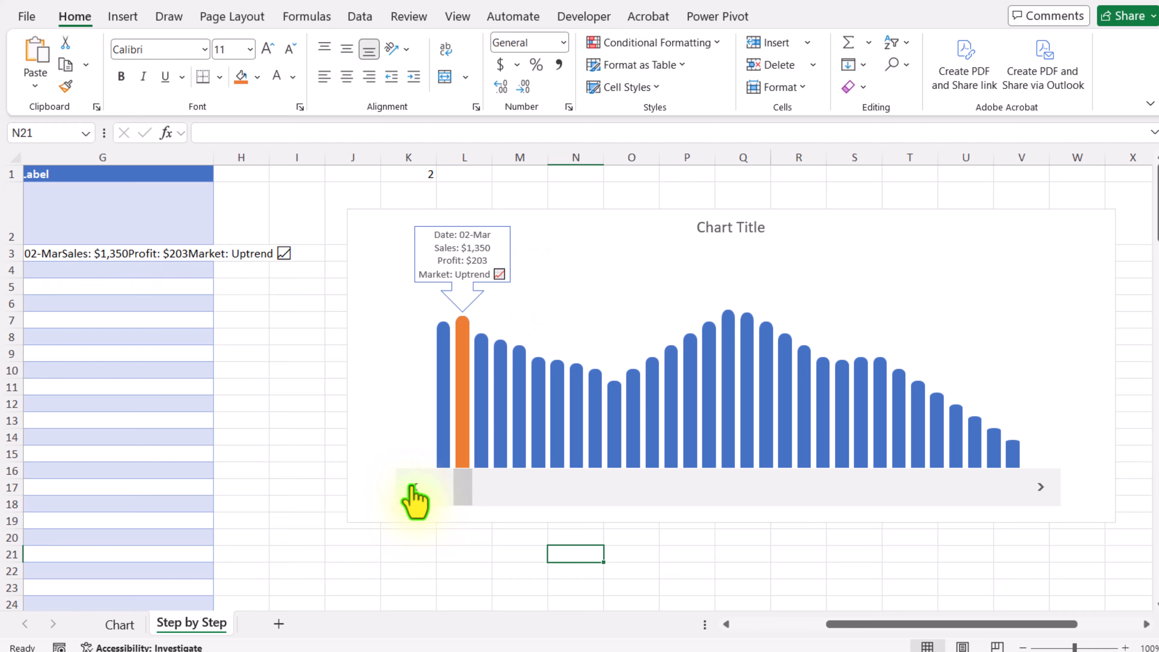